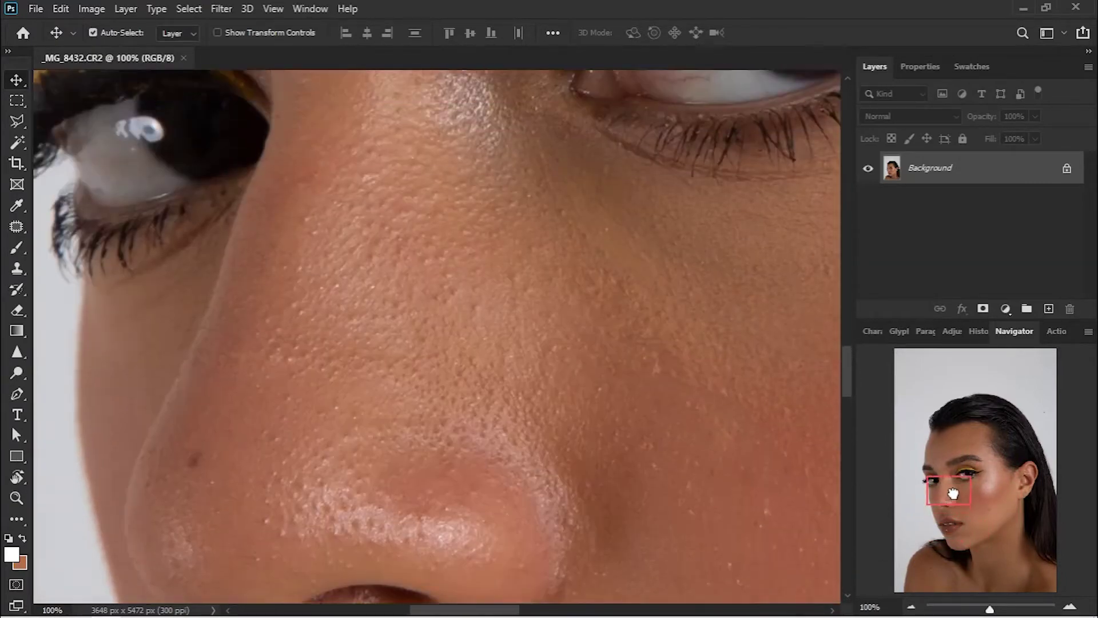
Examine the model's skin texture up close around the nose, cheek, eye and eyebrow, and return to the whole portrait.
key(ctrl+0)
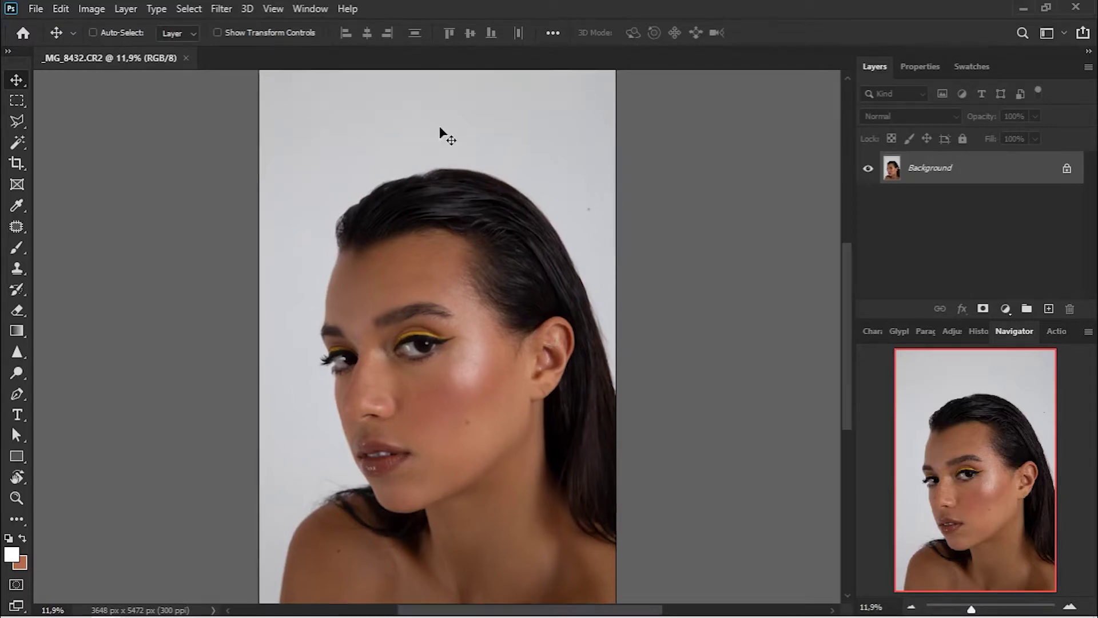
key(ctrl+plus)
key(ctrl+plus)
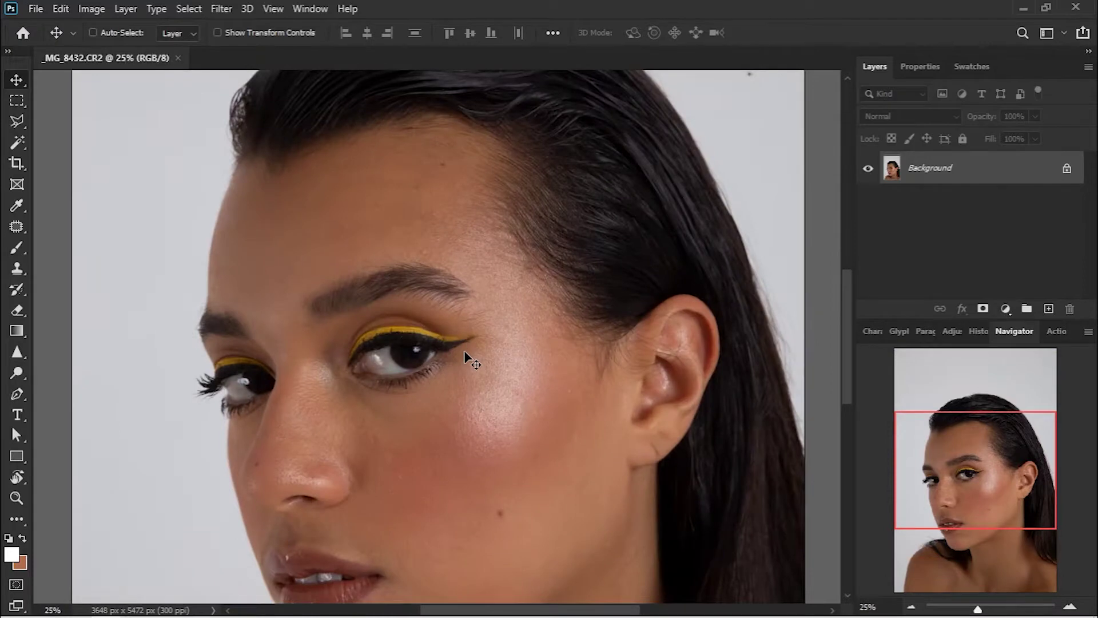
key(ctrl+plus)
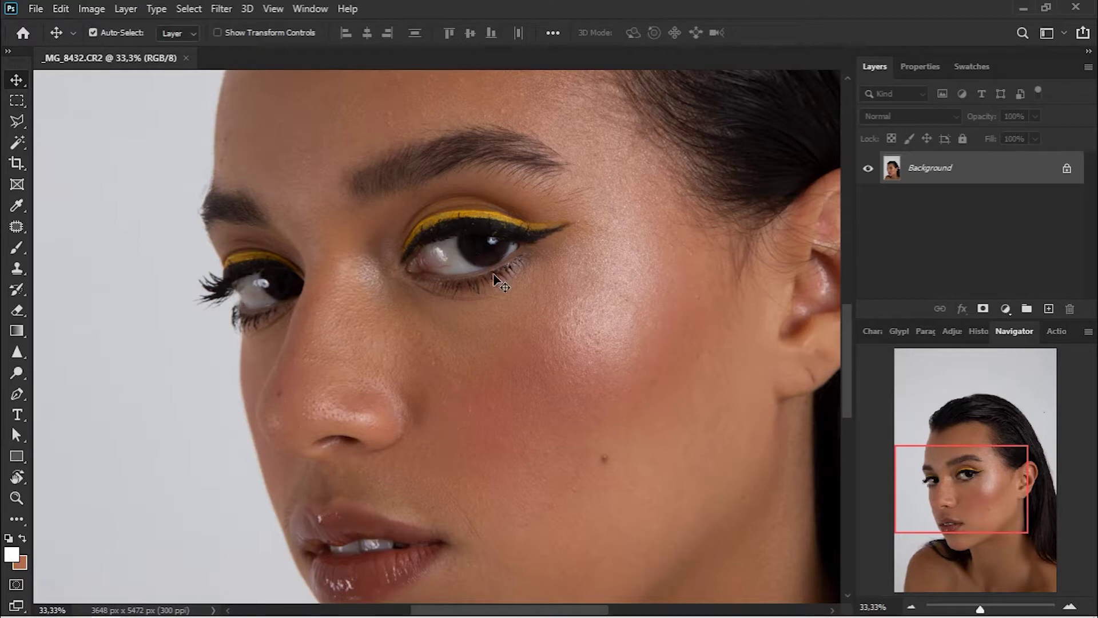
scroll(519, 368, up, 5)
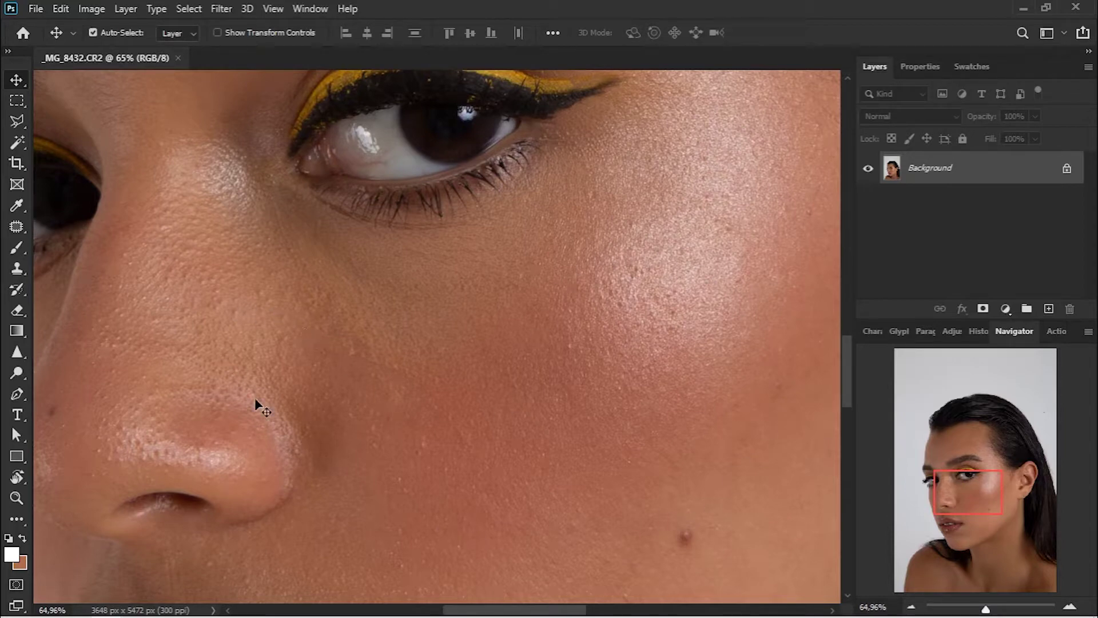
drag(629, 282, 583, 527)
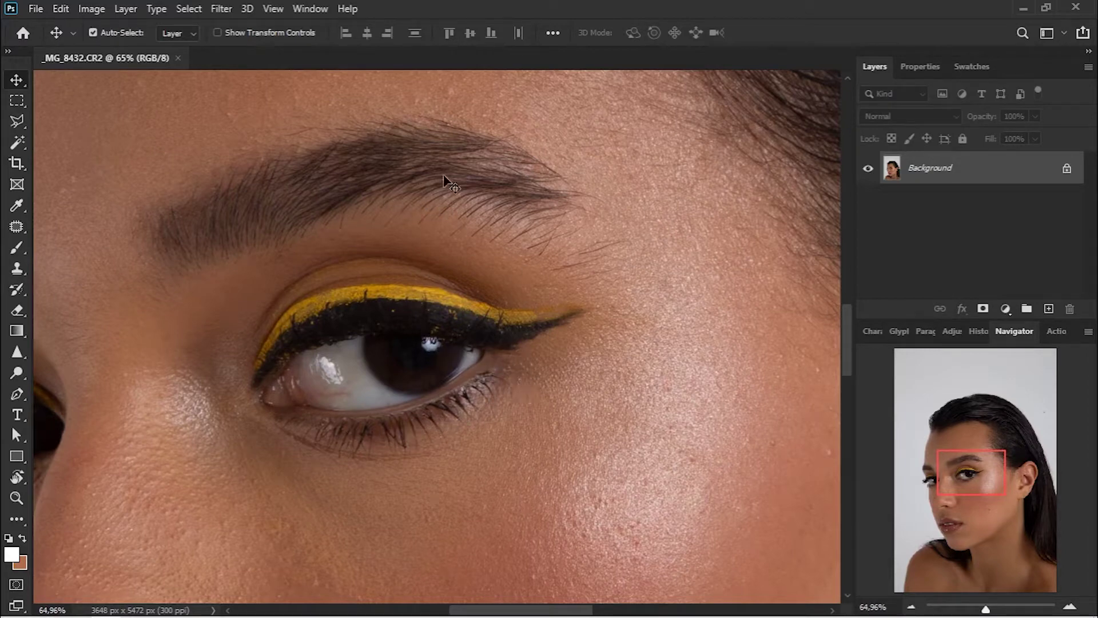
scroll(466, 184, down, 2)
scroll(469, 187, down, 1)
scroll(461, 159, up, 2)
scroll(473, 113, down, 5)
scroll(458, 258, down, 4)
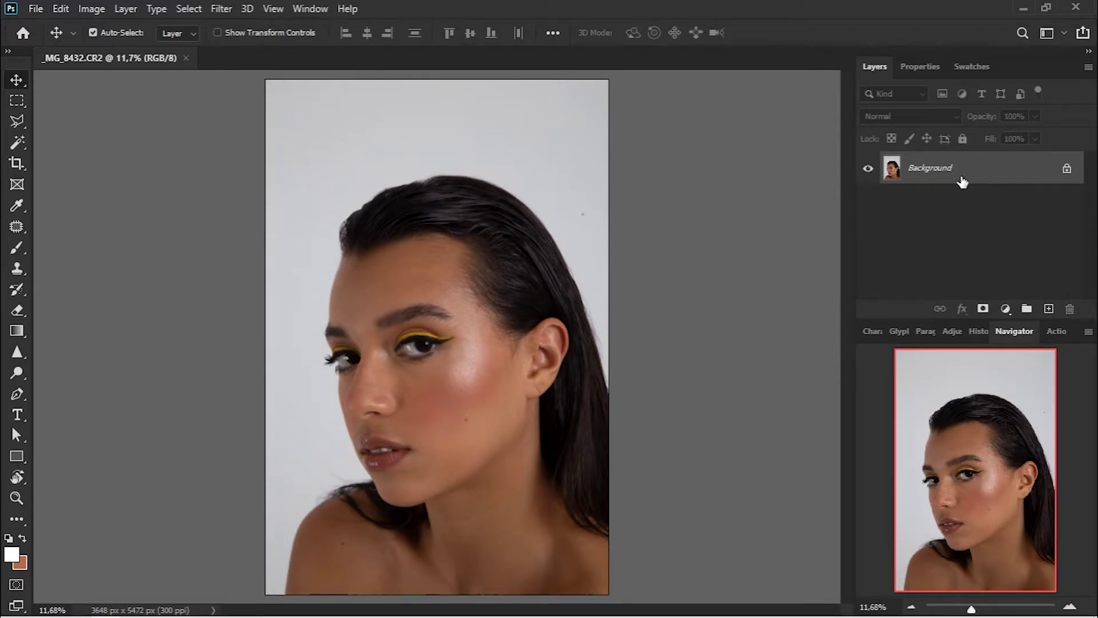
Make two duplicates of the Background layer in the same document.
key(ctrl+j)
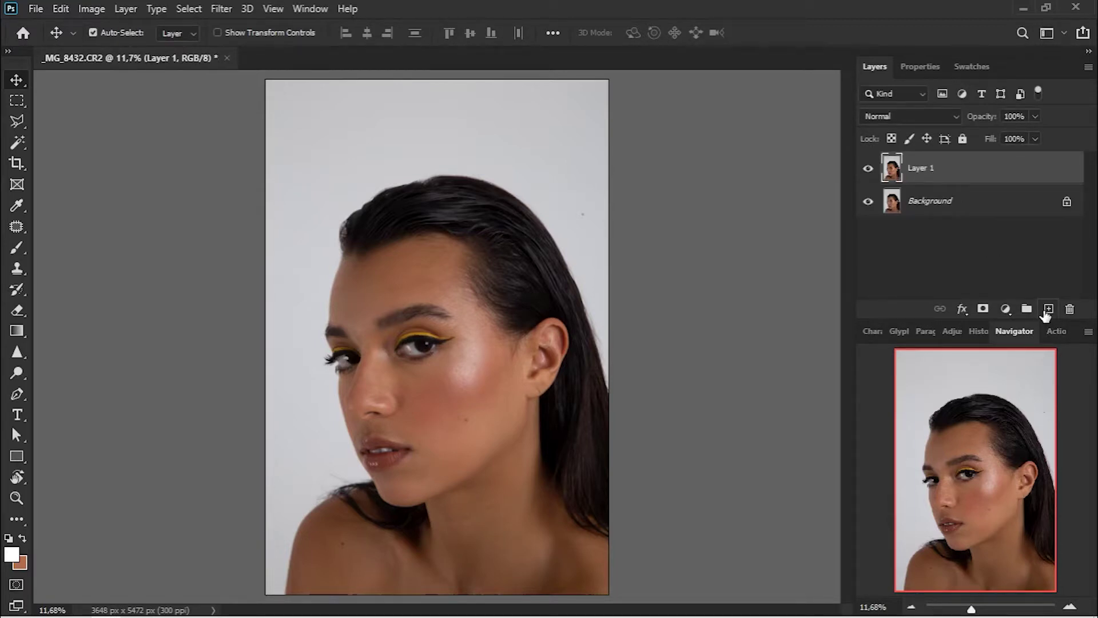
click(938, 202)
right_click(964, 200)
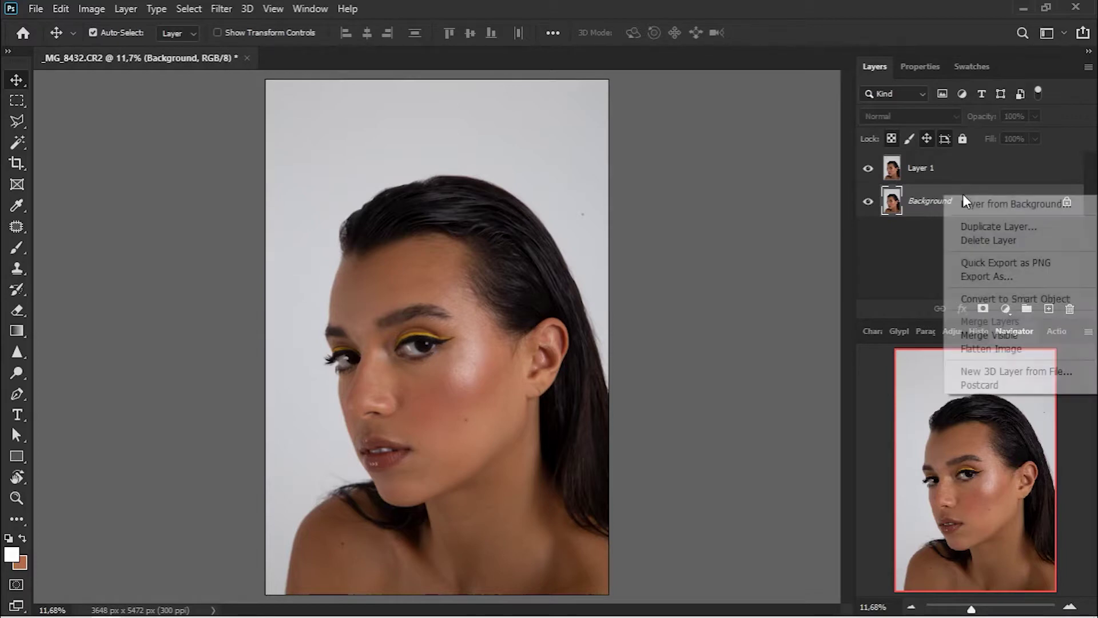
click(984, 227)
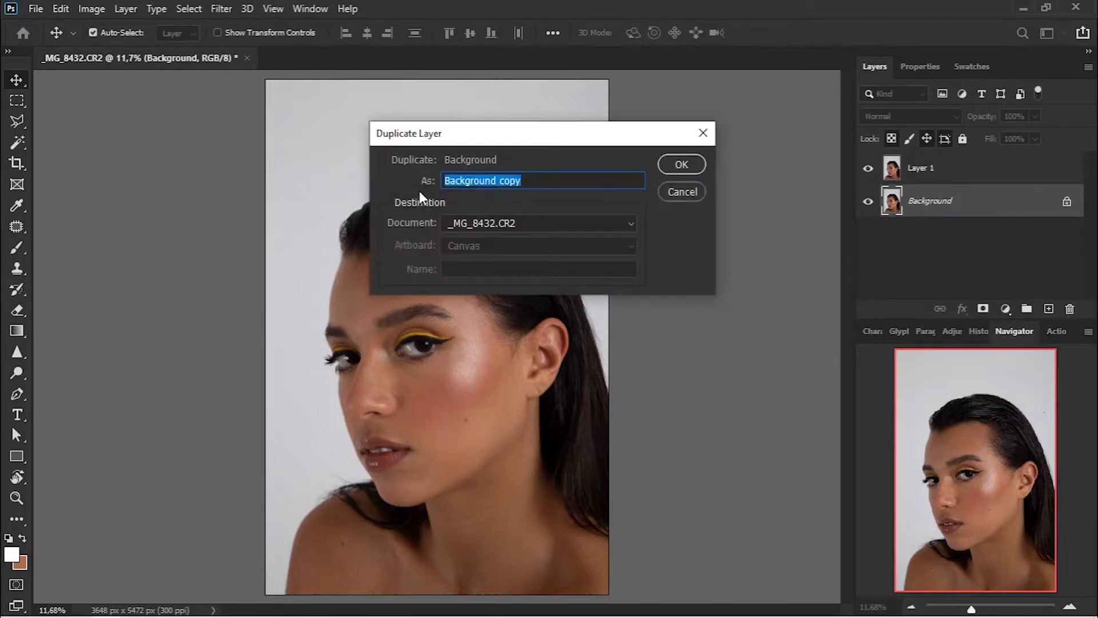
click(677, 165)
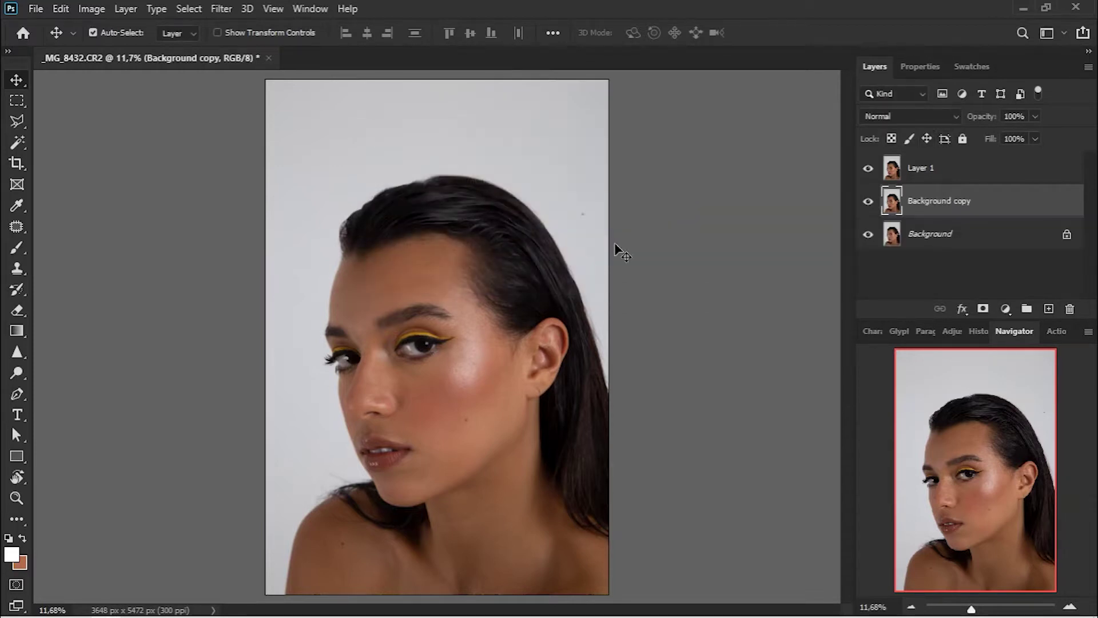
Rename the lower duplicate layer "Baixa Frequencia" and the upper one "Alta Frequencia".
double_click(940, 203)
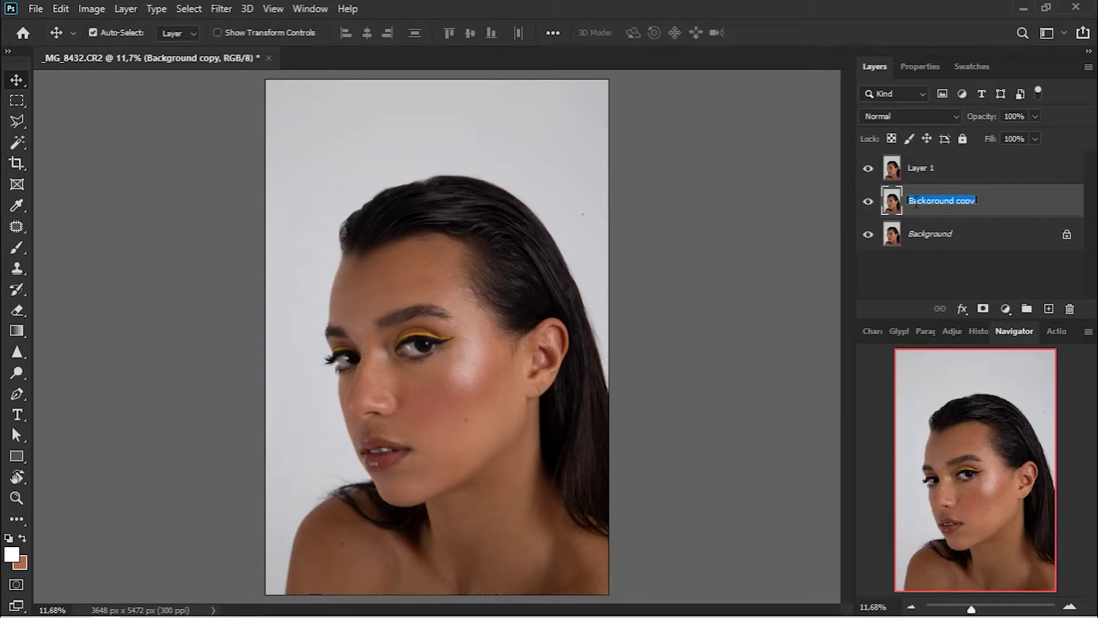
text(Baixa Frequencia)
key(Return)
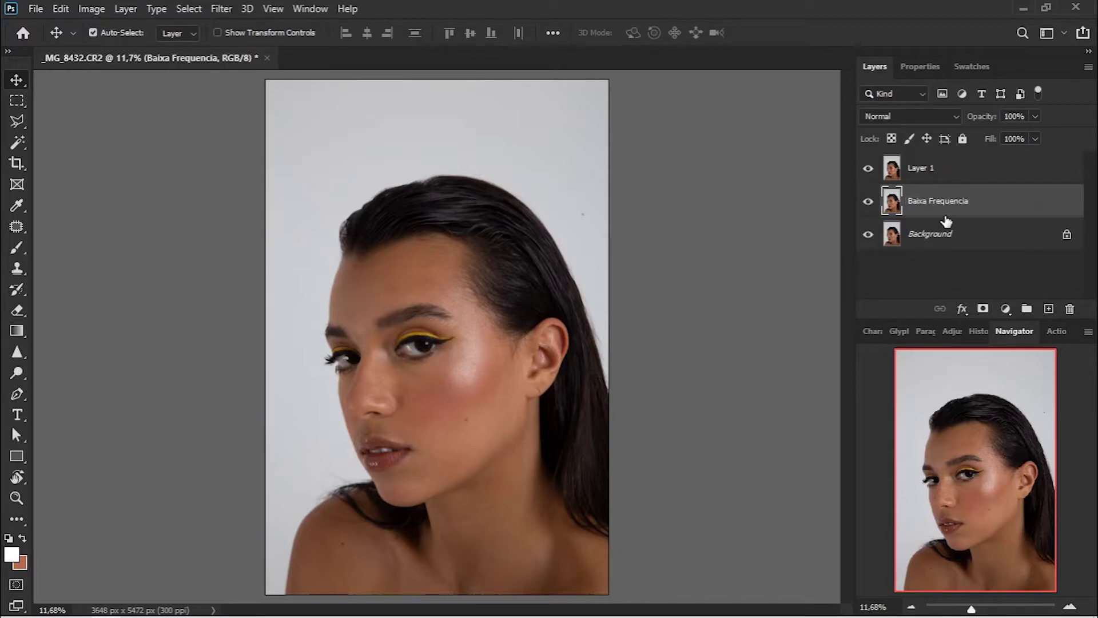
double_click(932, 168)
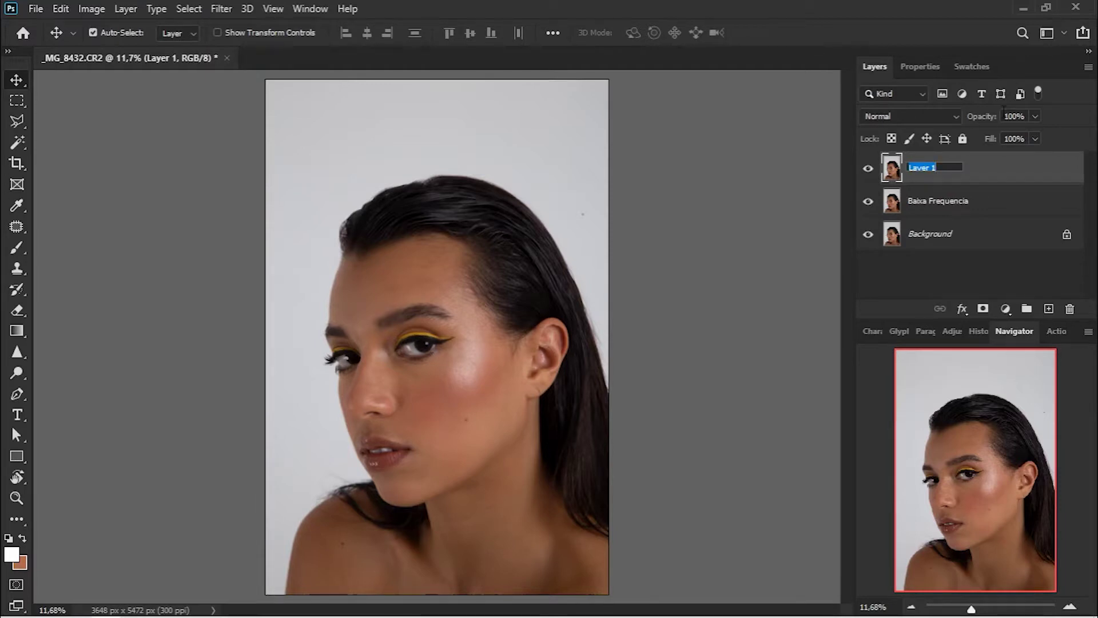
text(Alta Frequencia)
key(Return)
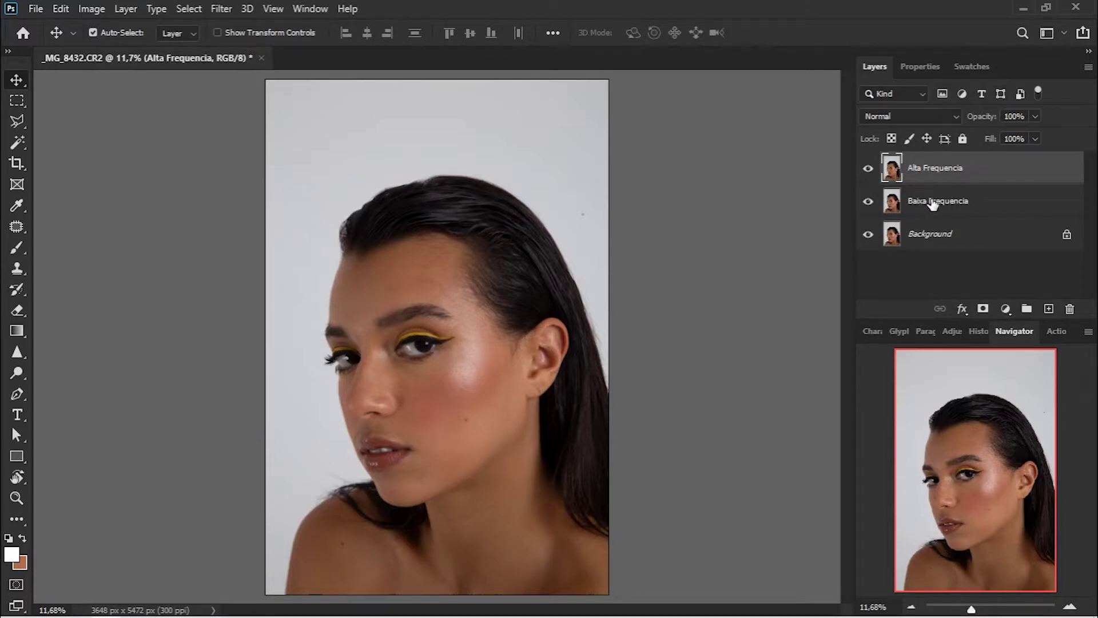
Hide the Alta Frequencia layer and apply a Gaussian Blur with a 10-pixel radius to the Baixa Frequencia layer.
click(868, 169)
click(1003, 207)
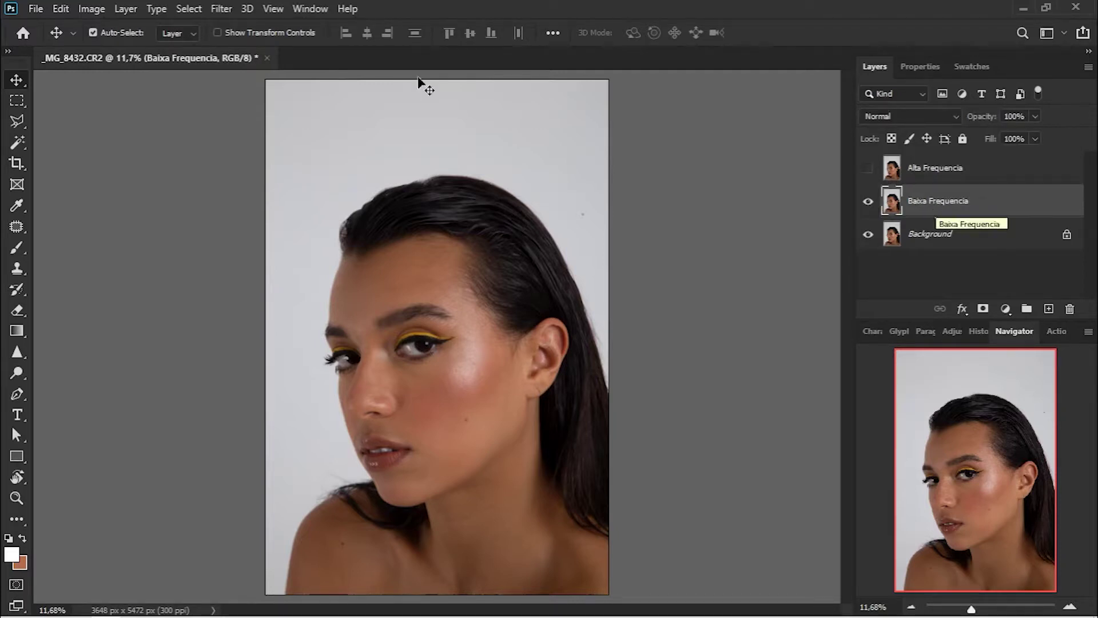
click(180, 11)
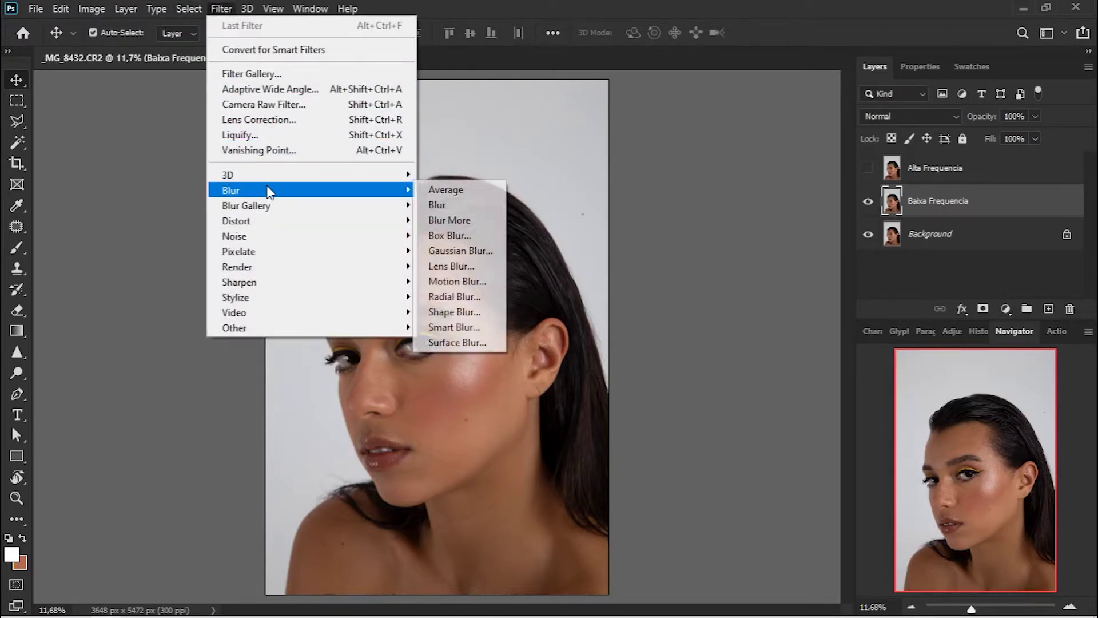
mouse_move(359, 192)
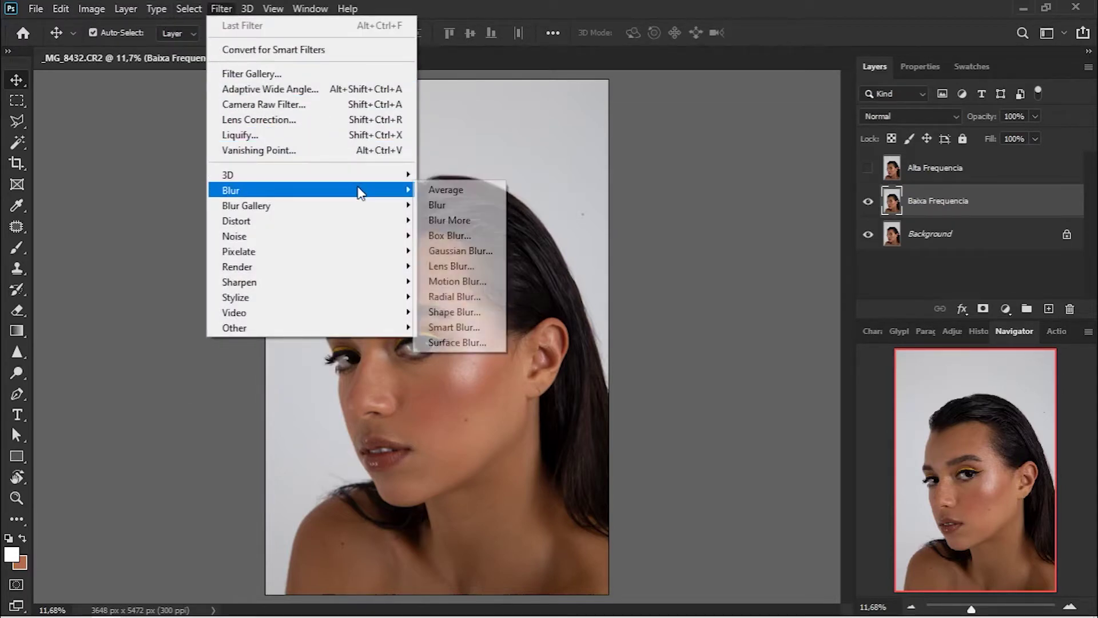
click(460, 250)
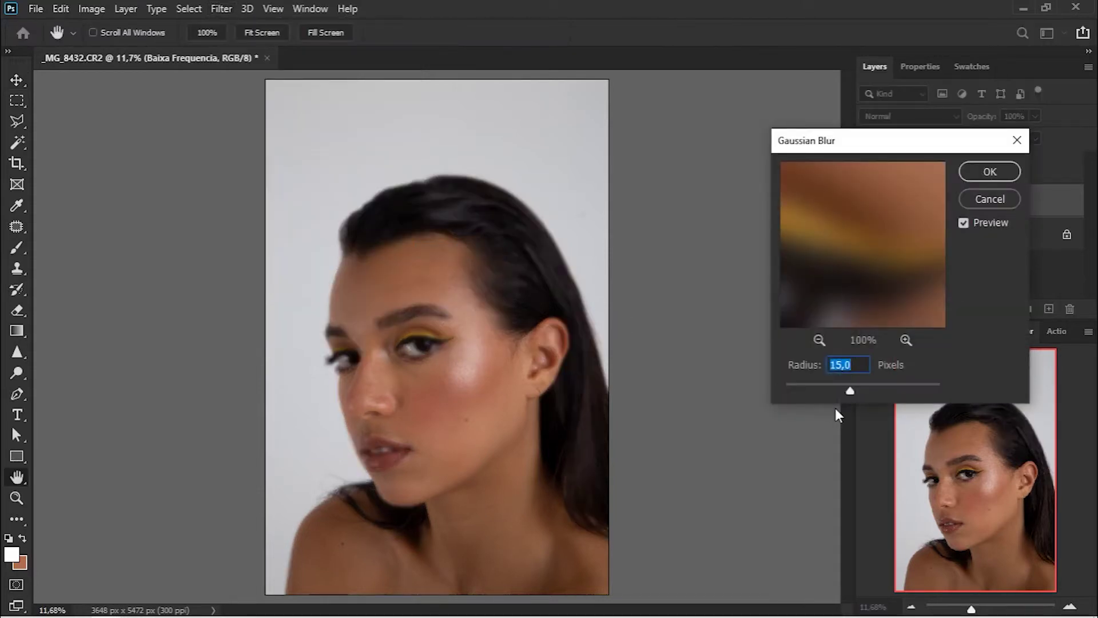
text(10)
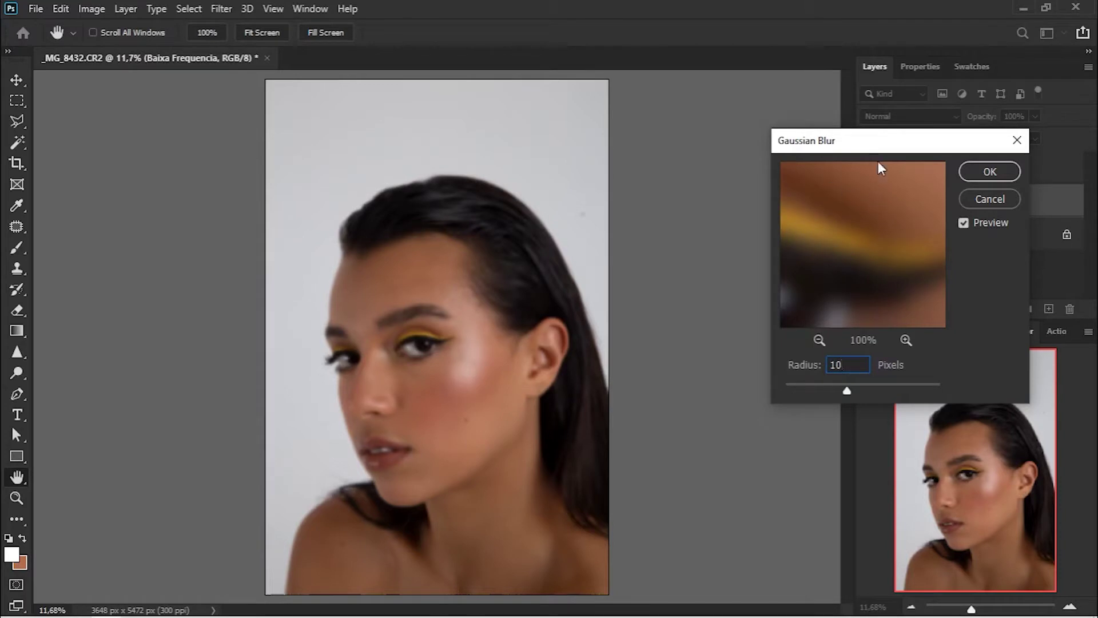
drag(858, 149, 722, 268)
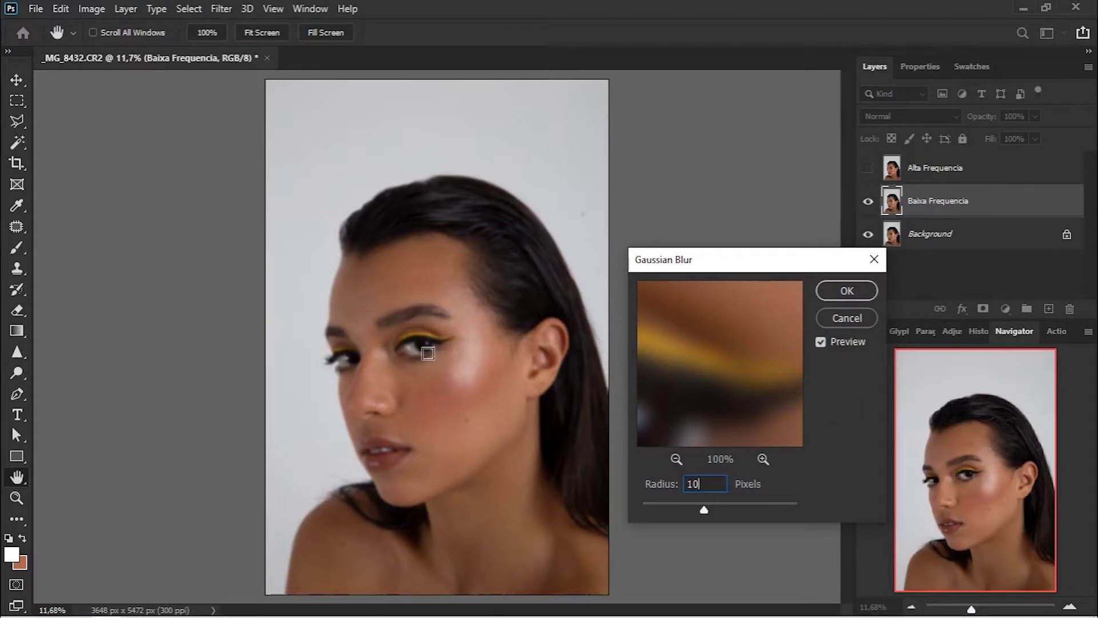
click(847, 291)
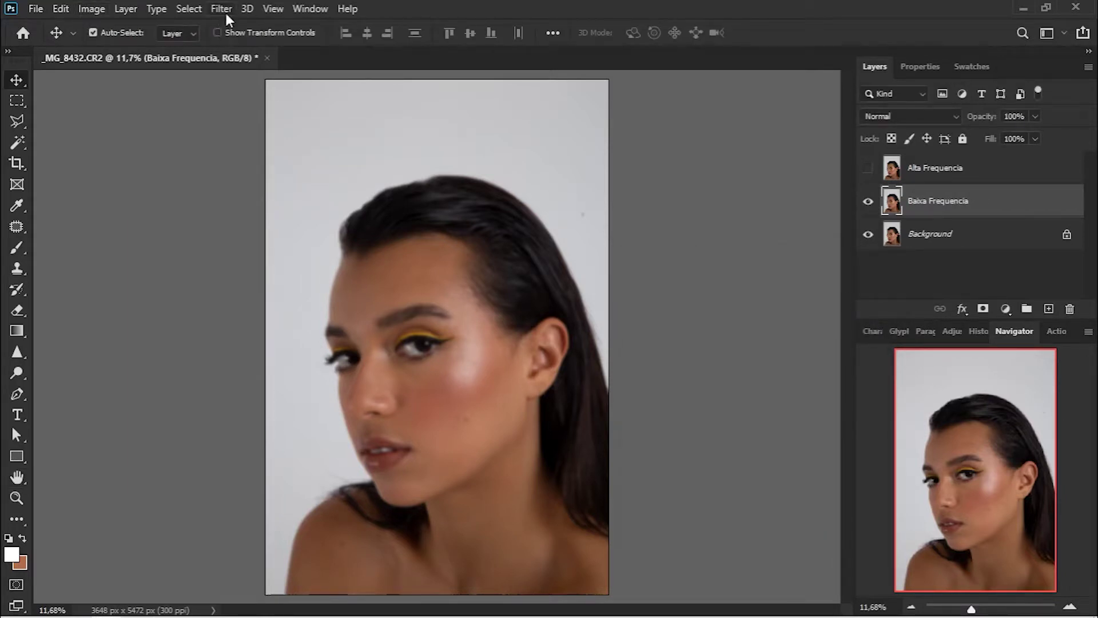
click(224, 8)
mouse_move(229, 192)
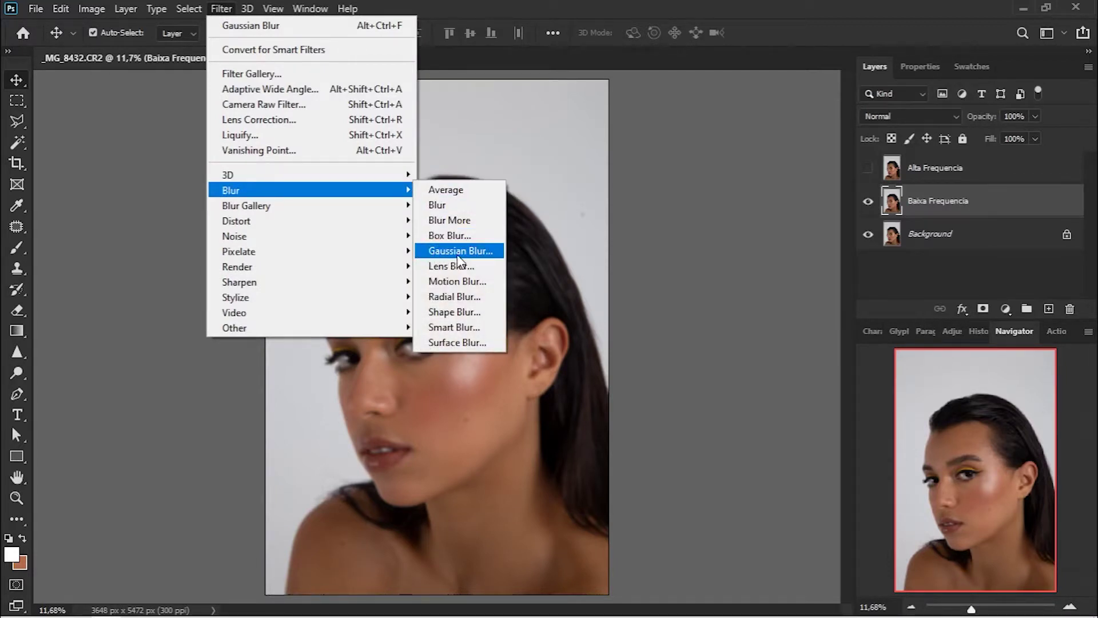
click(540, 260)
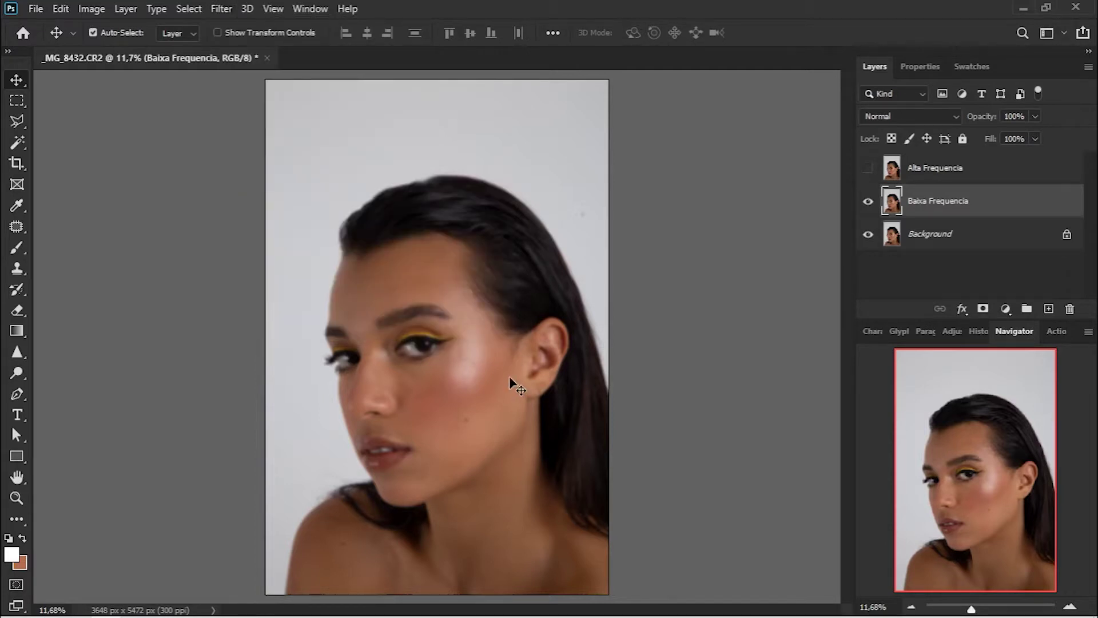
Show the Alta Frequencia layer and use Apply Image on it with Baixa Frequencia as source layer, Subtract blending, scale 2 and offset 128.
click(998, 177)
click(868, 168)
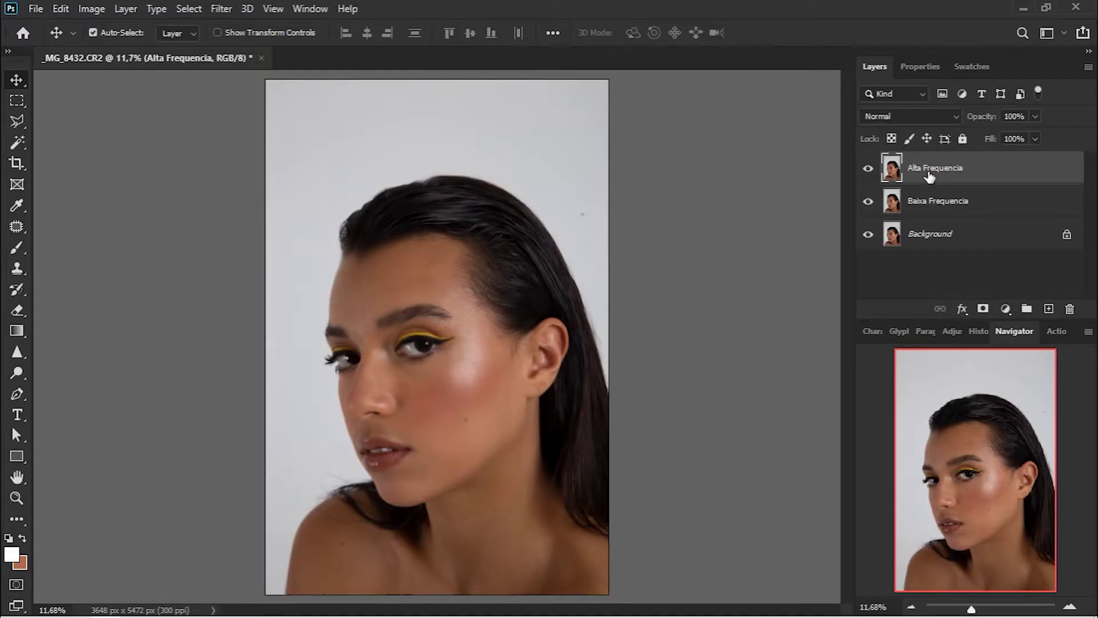
click(57, 9)
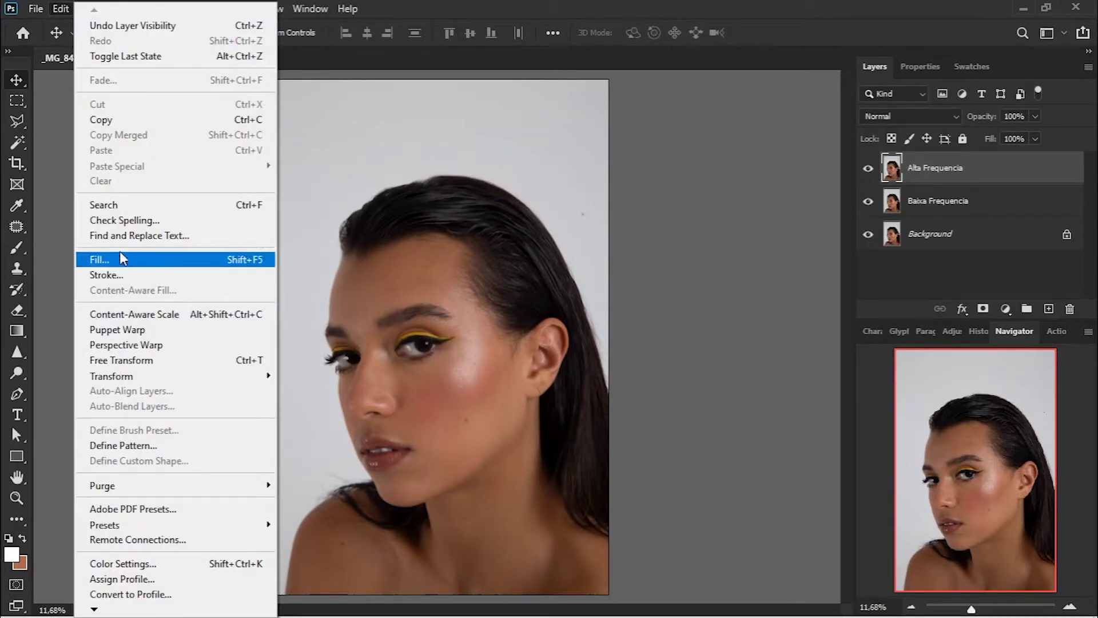
click(62, 9)
click(87, 9)
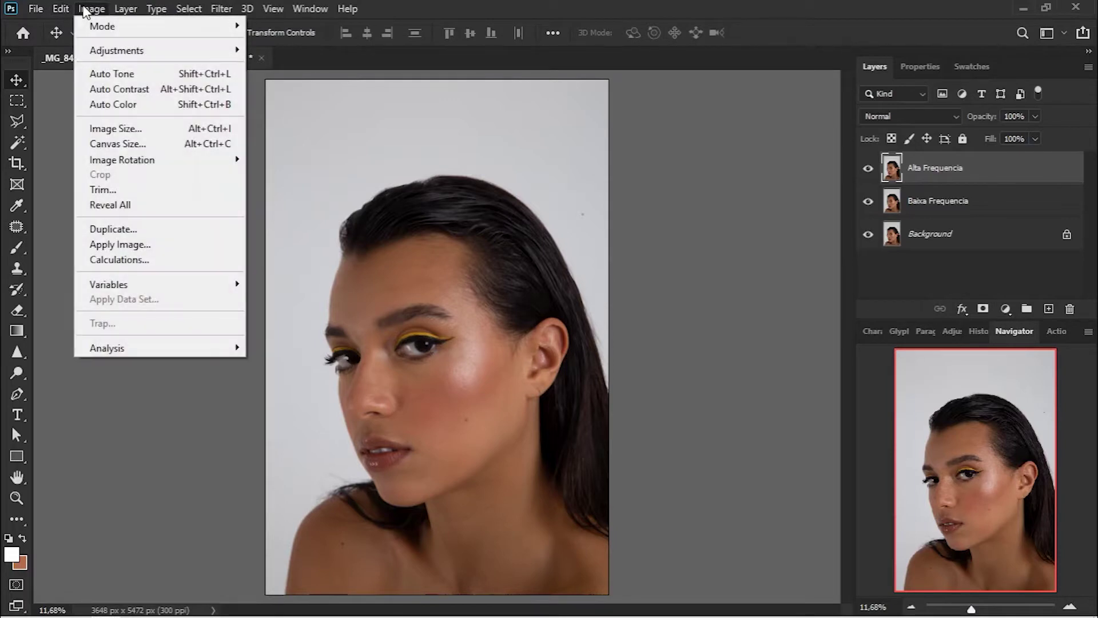
click(162, 251)
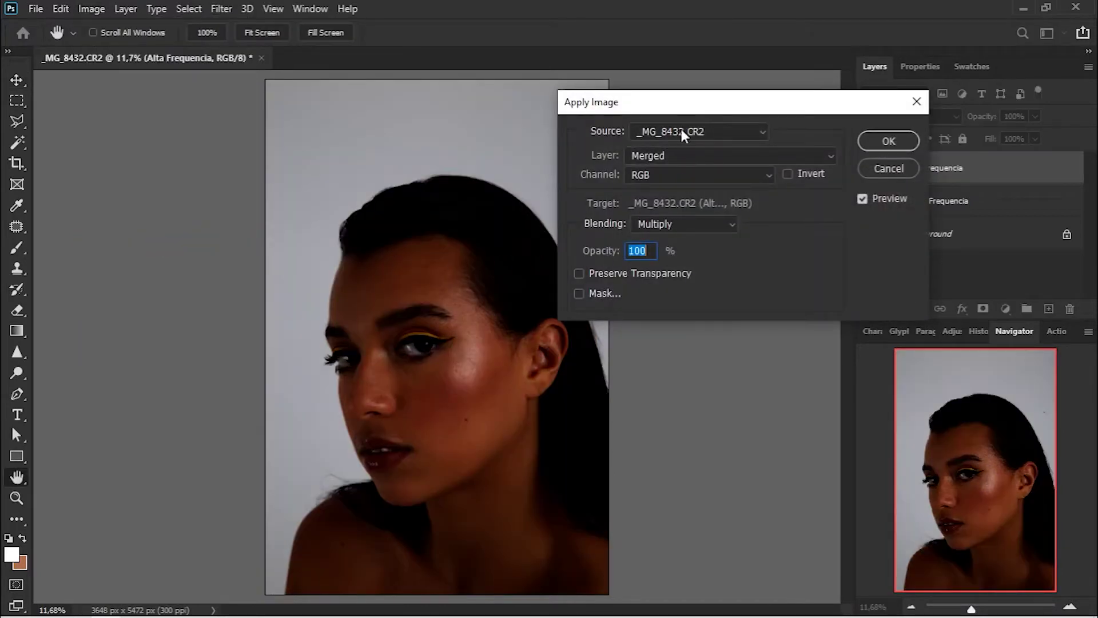
click(669, 156)
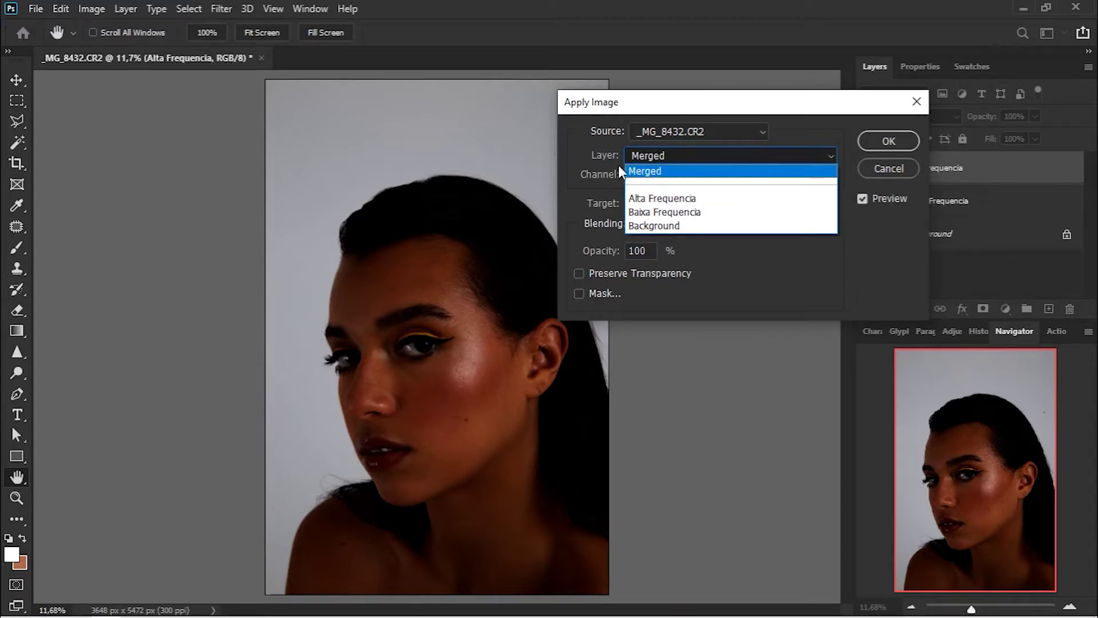
click(687, 212)
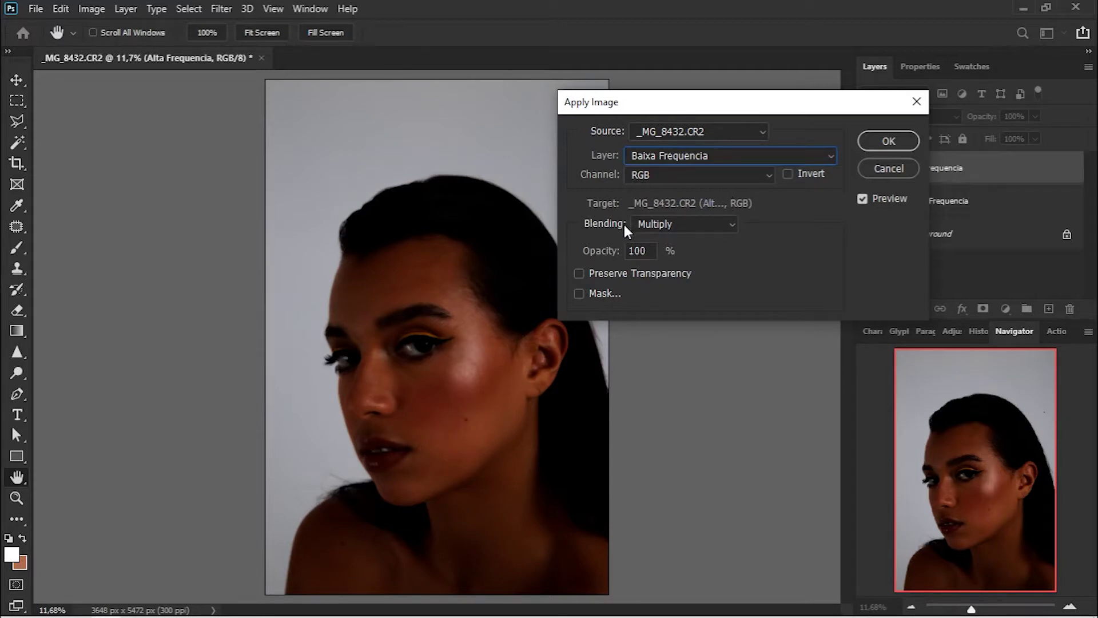
click(662, 228)
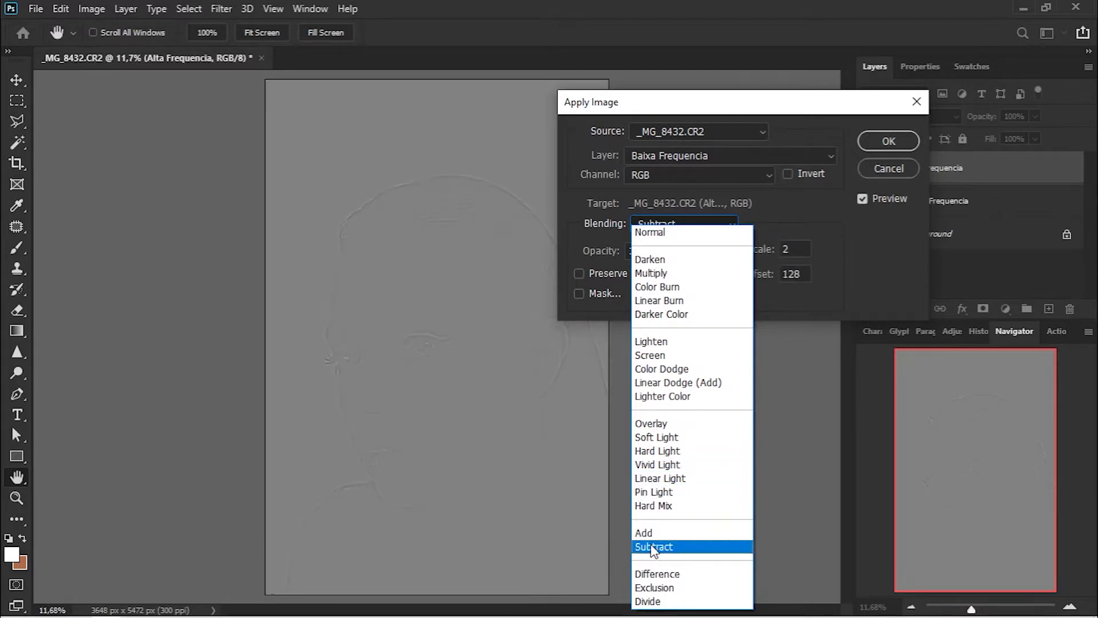
click(662, 547)
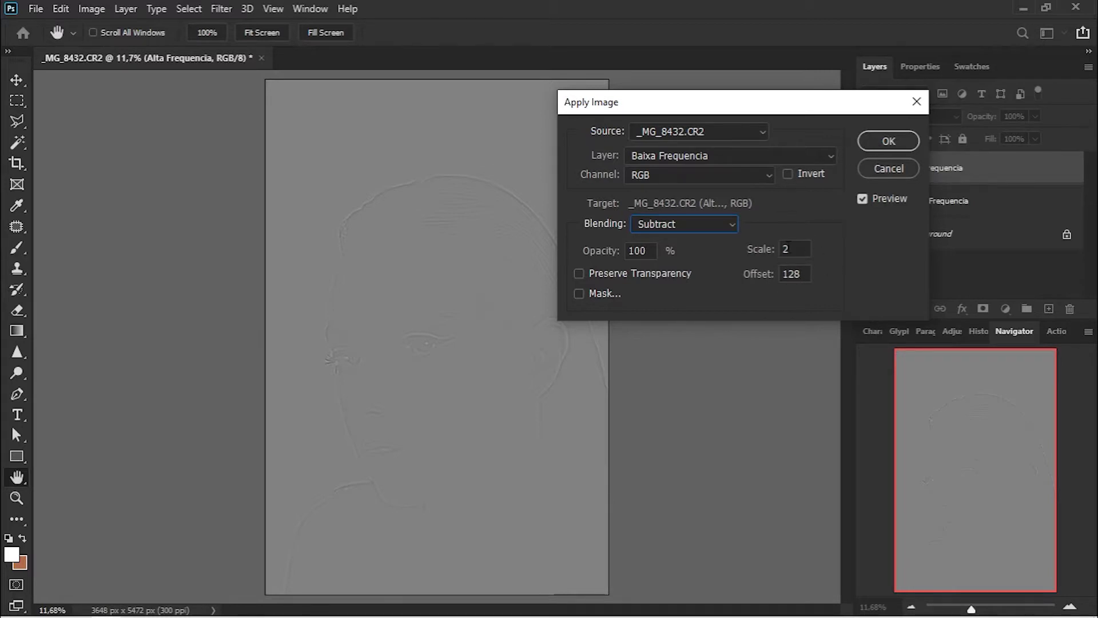
click(888, 140)
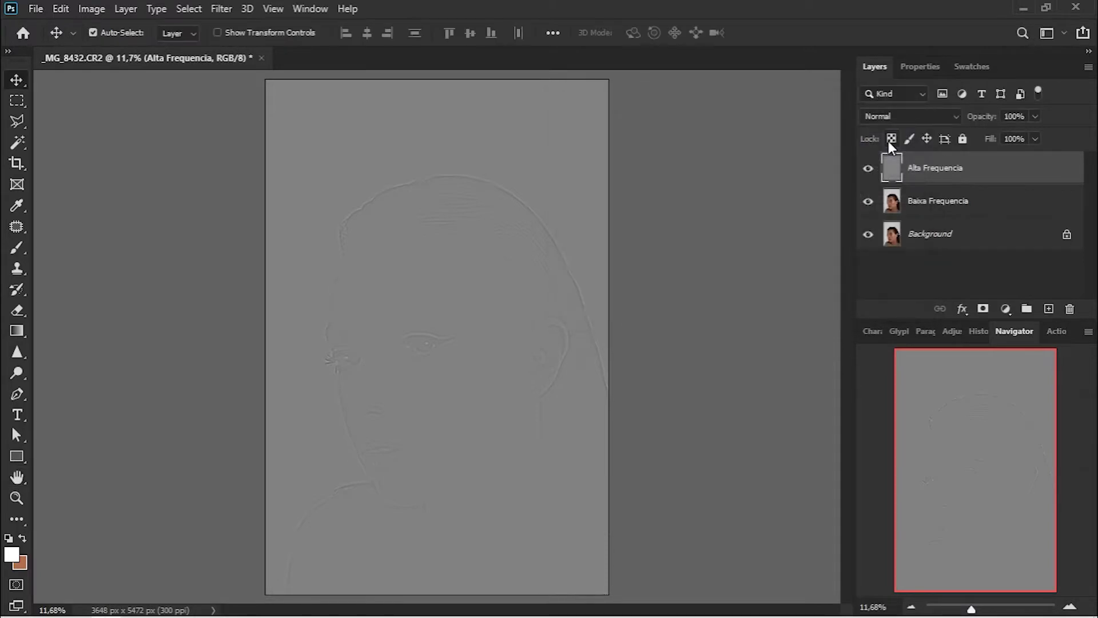
Set the Alta Frequencia layer's blend mode to Linear Light and check the face up close.
click(915, 118)
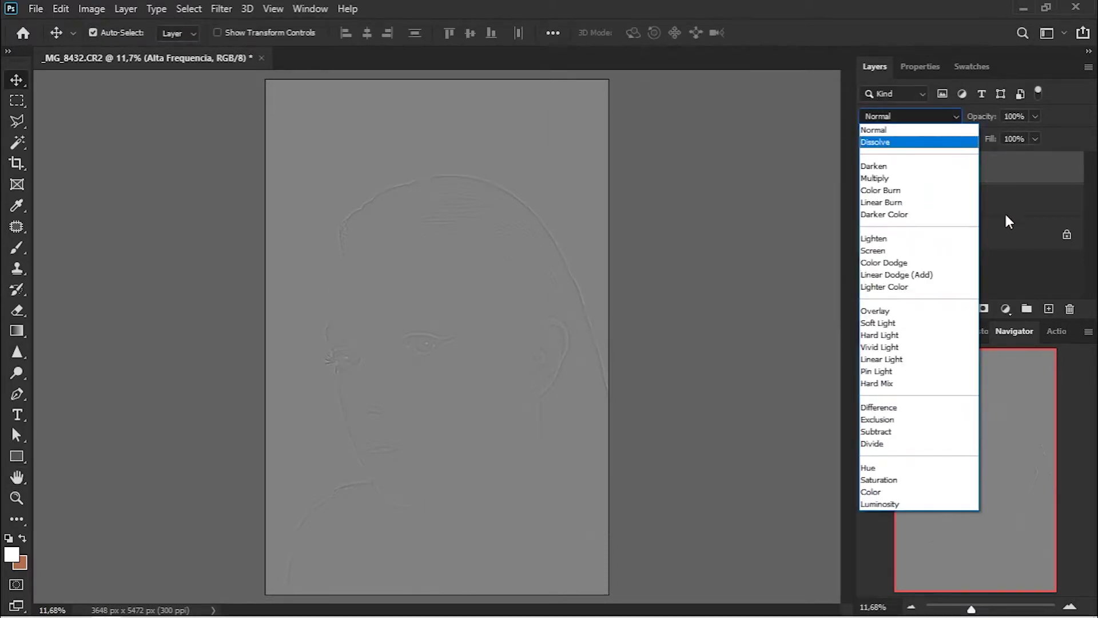
click(893, 360)
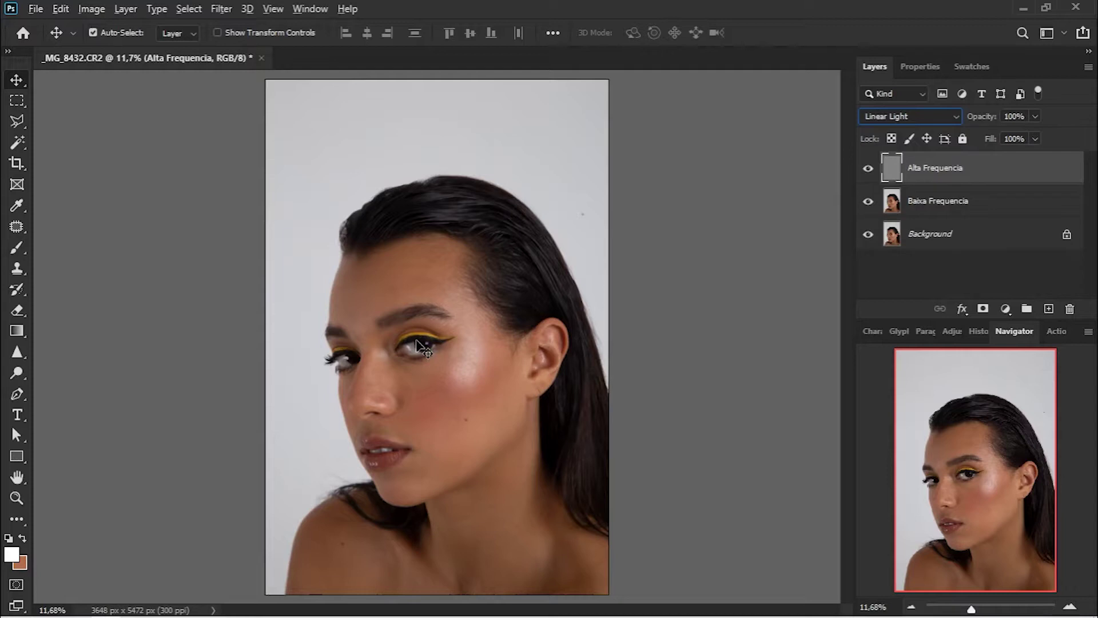
scroll(457, 355, up, 5)
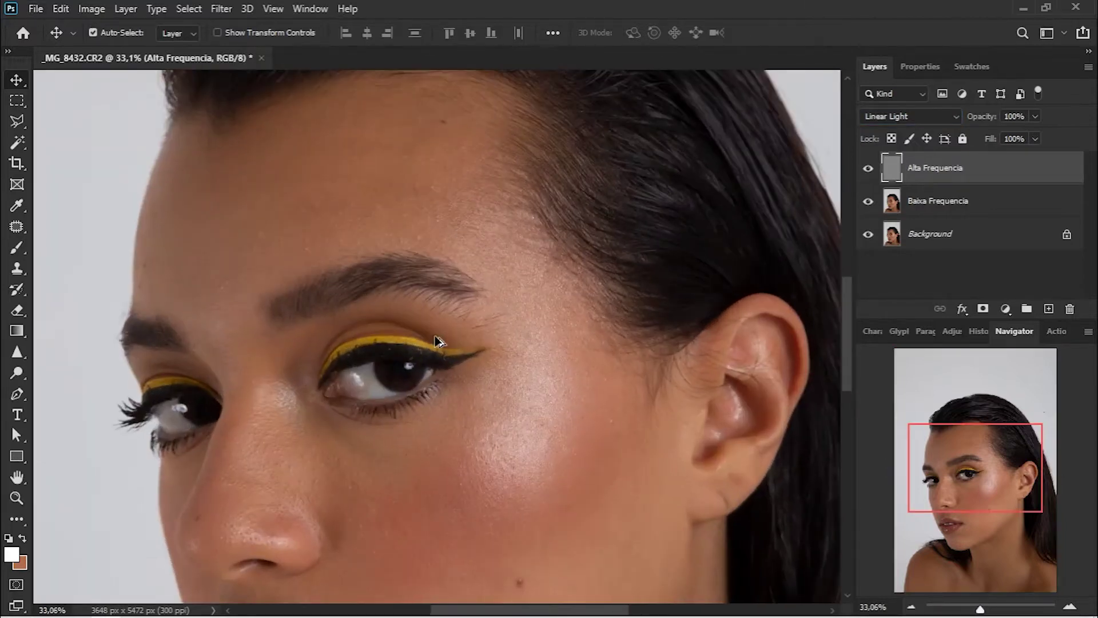
Hide and show the Alta Frequencia and Baixa Frequencia layers to compare the result with the original portrait.
click(867, 168)
click(868, 201)
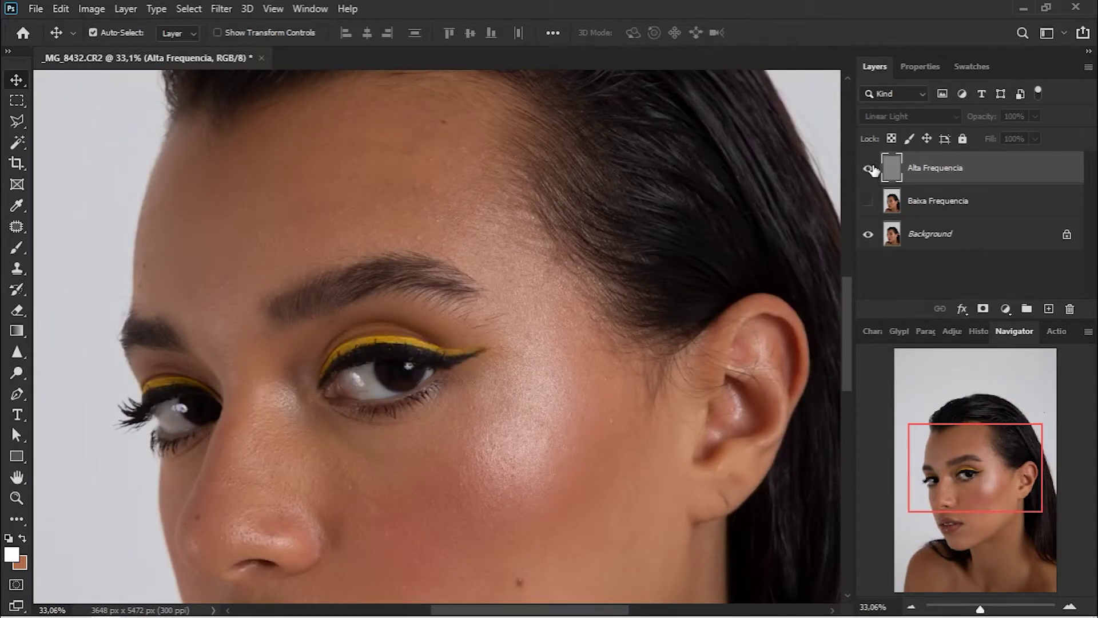
click(868, 168)
click(867, 201)
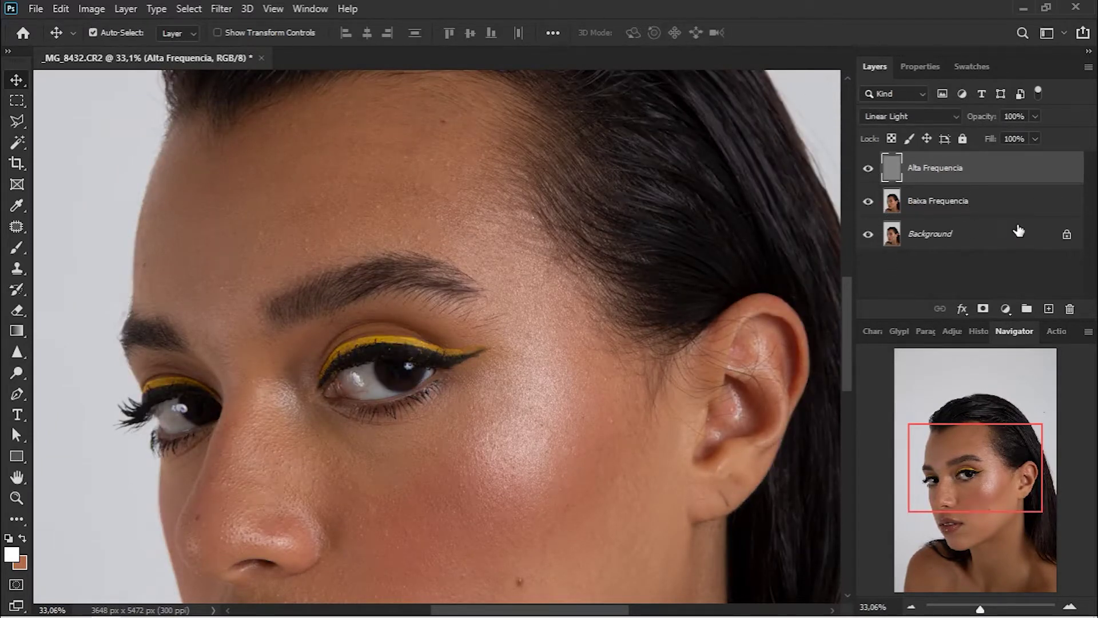
Select the Baixa Frequencia layer and examine the skin on the nose, under the eye and across the cheek.
click(980, 211)
drag(420, 497, 449, 319)
scroll(469, 426, down, 4)
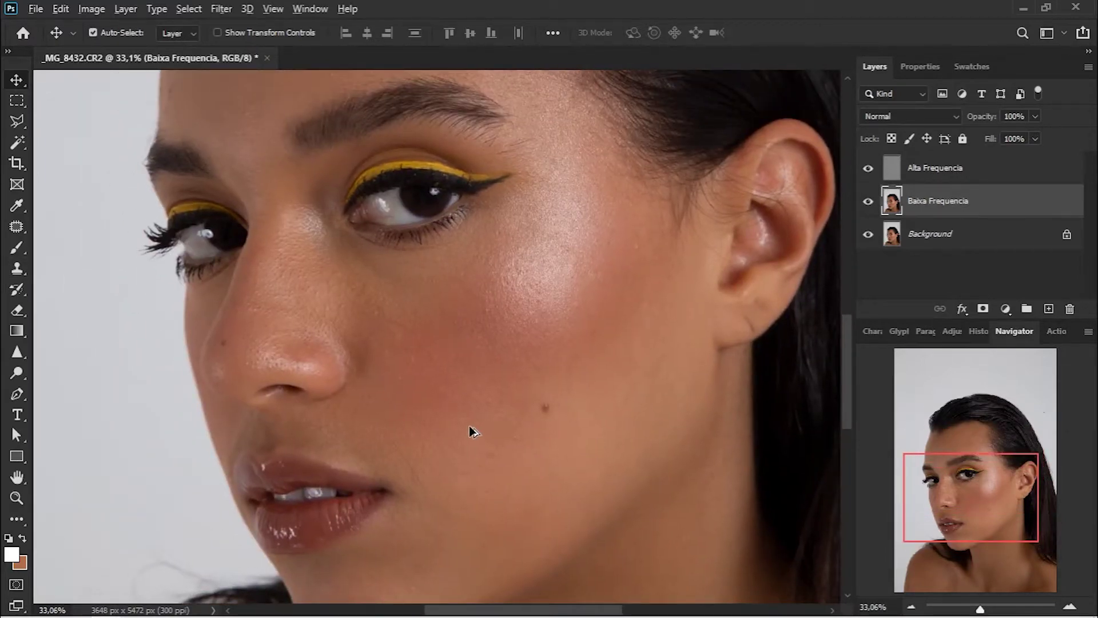
scroll(464, 366, up, 5)
scroll(458, 353, up, 5)
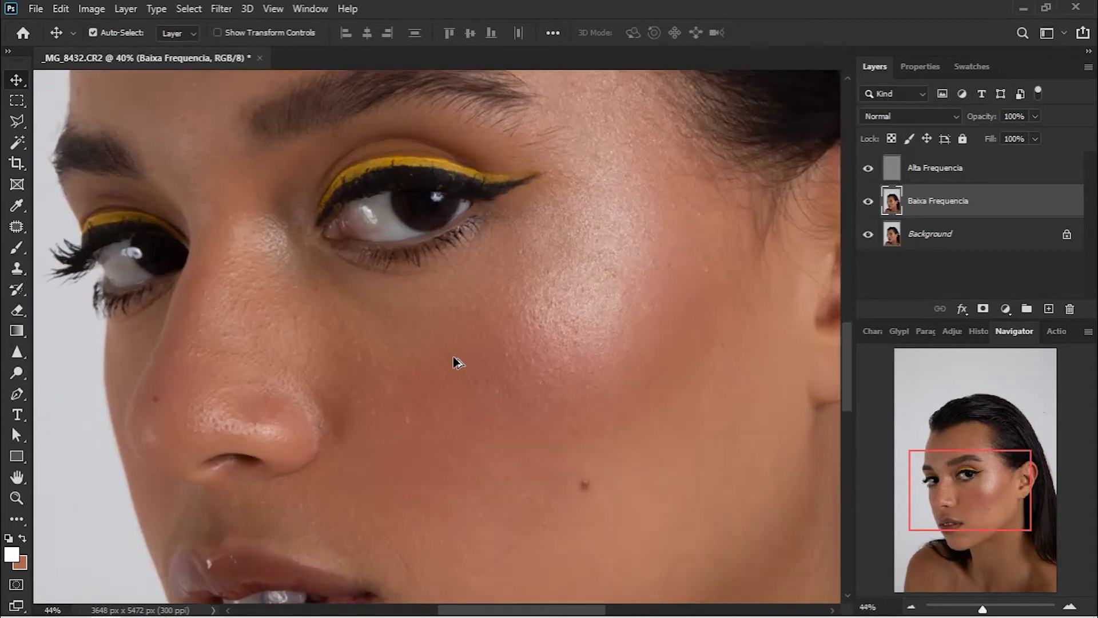
drag(190, 285, 509, 341)
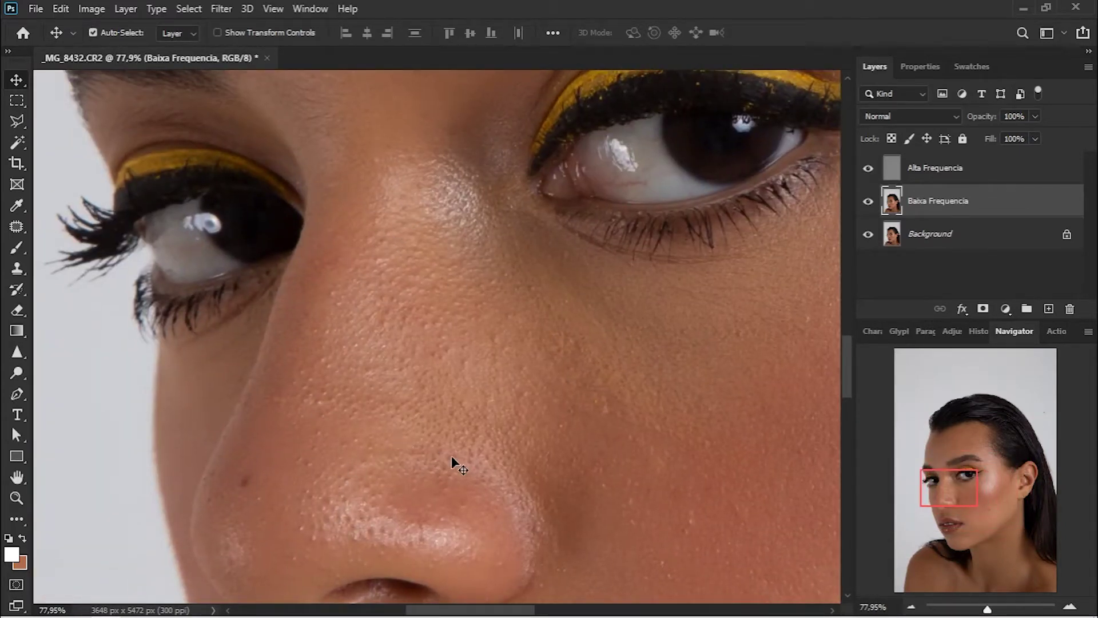
scroll(622, 382, down, 3)
scroll(368, 337, up, 6)
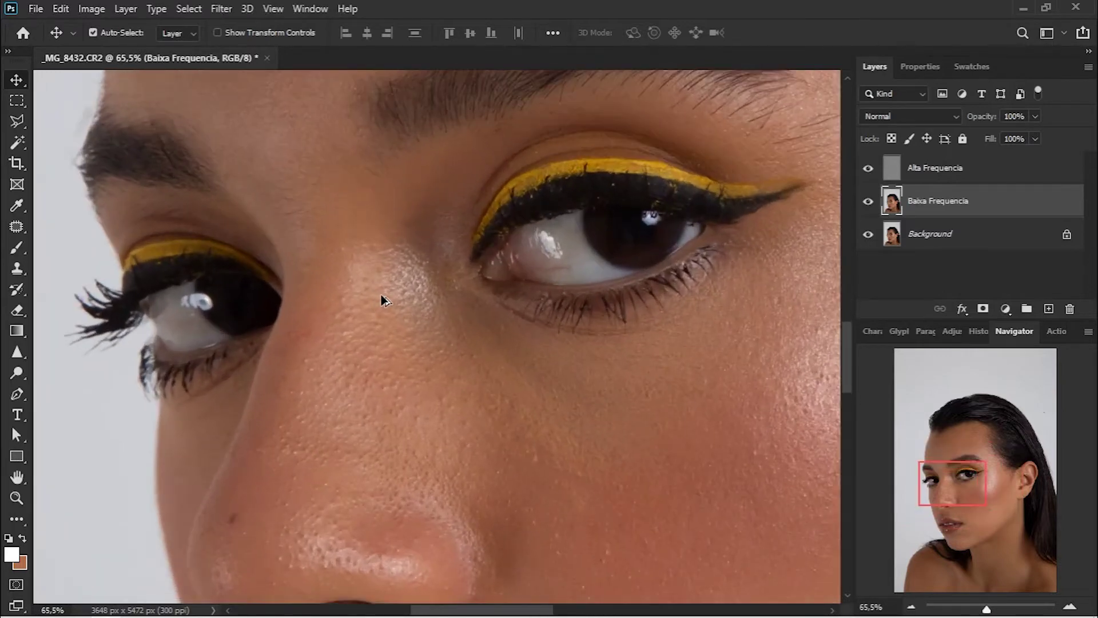
scroll(405, 281, down, 3)
scroll(392, 284, up, 1)
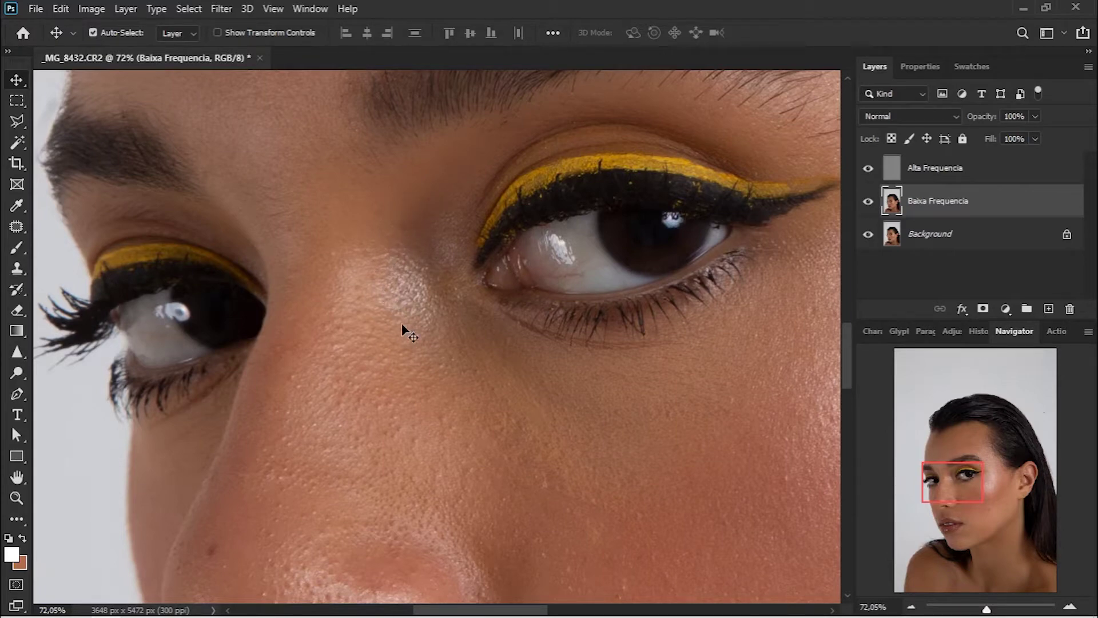
scroll(540, 406, down, 2)
scroll(541, 406, right, 5)
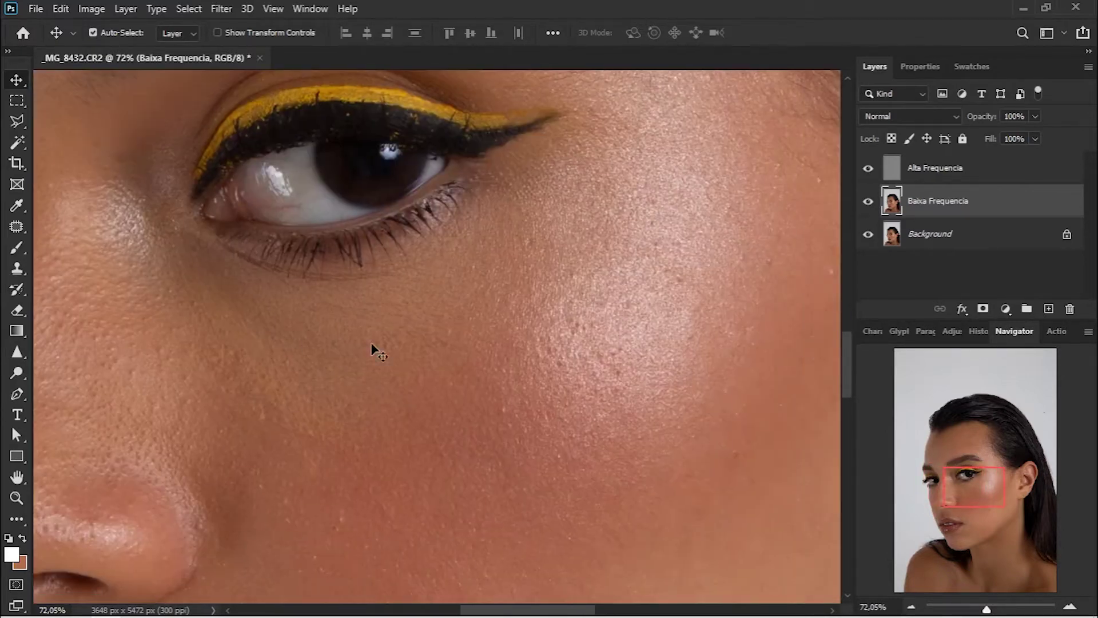
scroll(303, 312, down, 2)
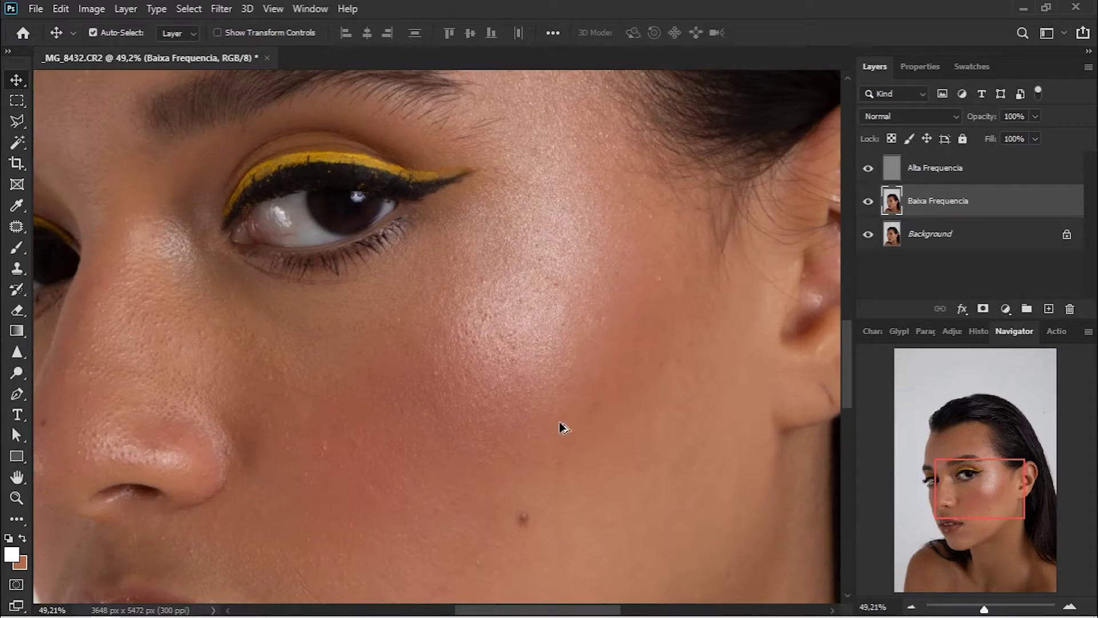
scroll(400, 486, down, 3)
scroll(392, 509, up, 2)
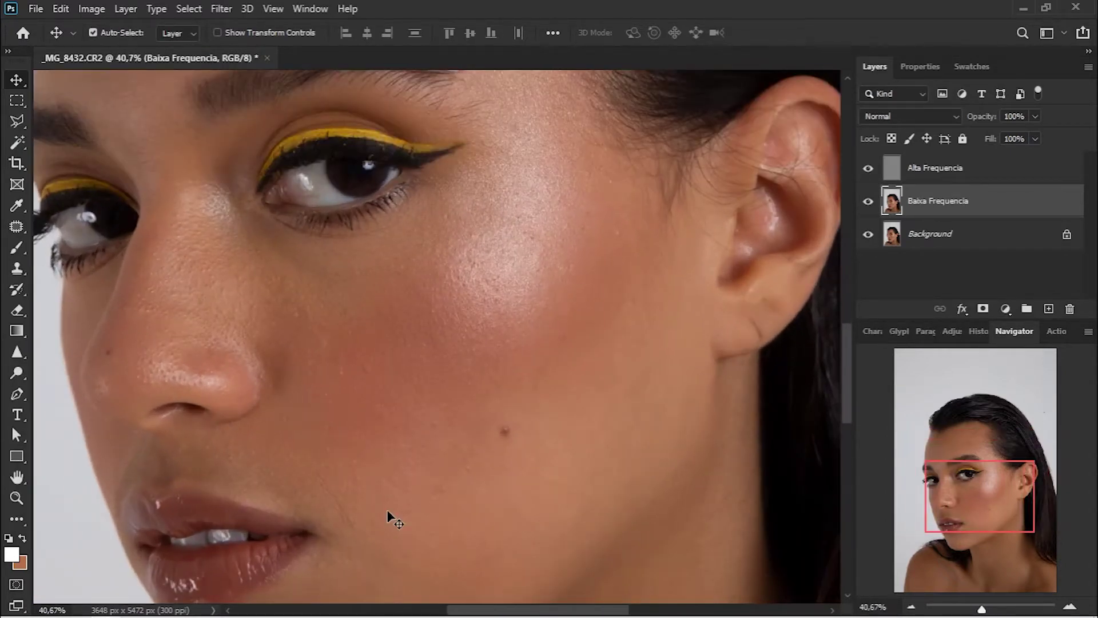
scroll(391, 506, up, 1)
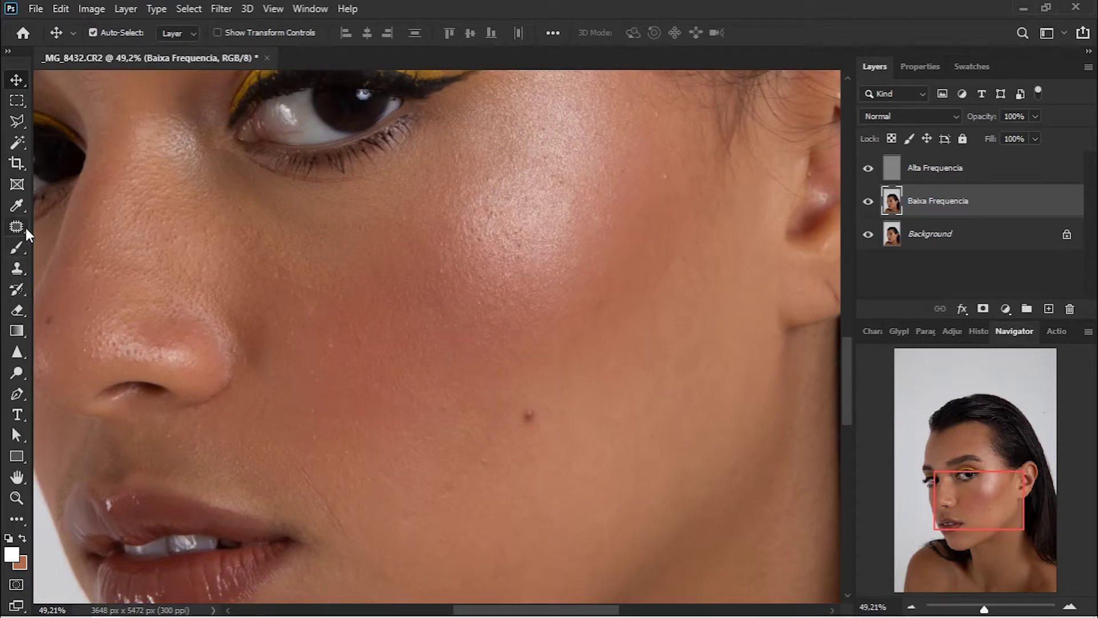
Choose the freehand Lasso tool with a 0 px feather and outline the highlight on the cheek.
click(19, 125)
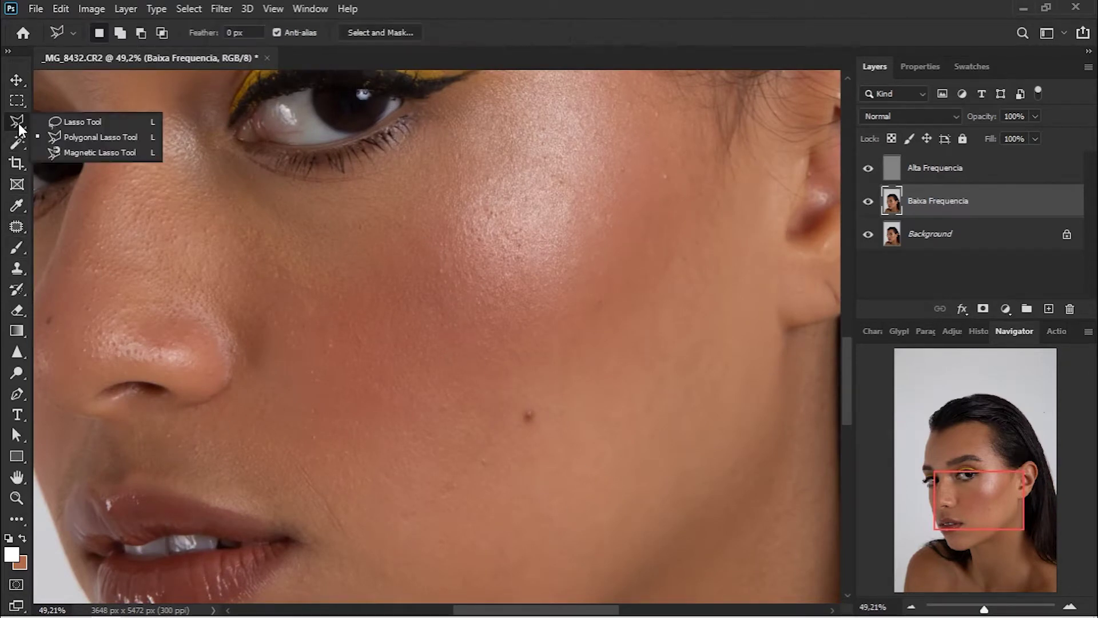
click(67, 118)
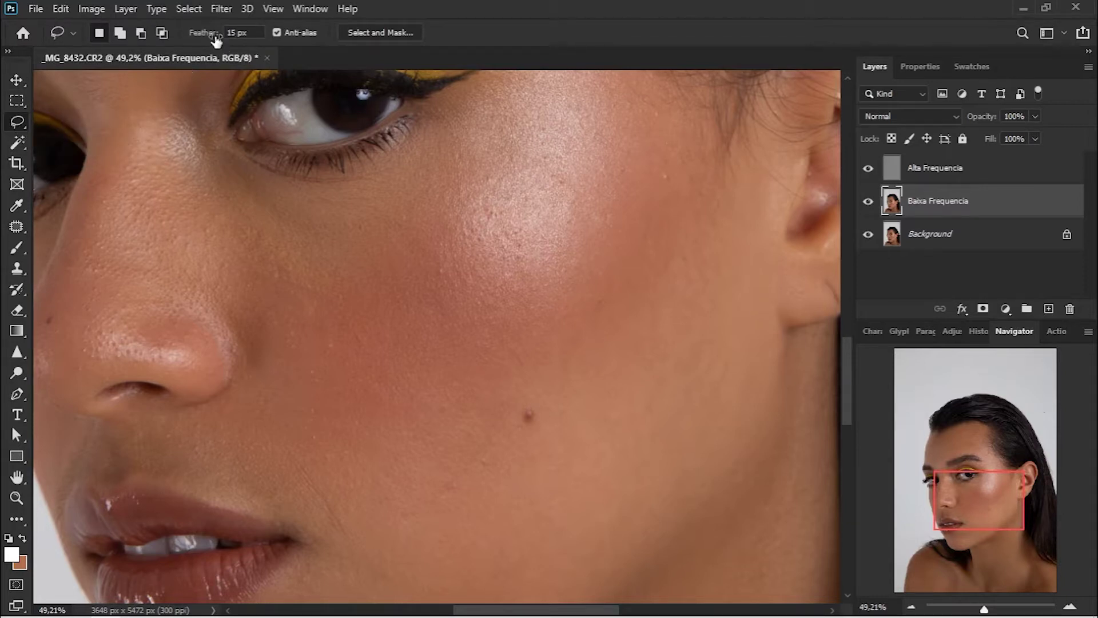
click(253, 33)
text(0)
mouse_move(426, 261)
mouse_down()
mouse_move(583, 238)
mouse_move(465, 200)
mouse_move(427, 259)
mouse_up()
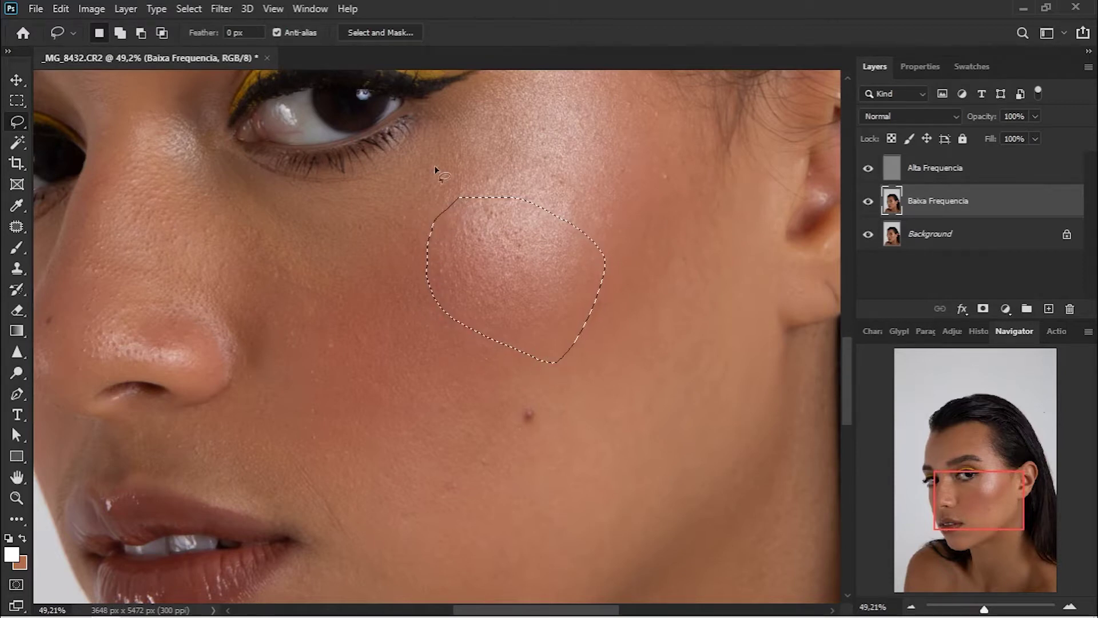
Set the Lasso feather to 10 px and deselect the outline on the cheek.
click(251, 34)
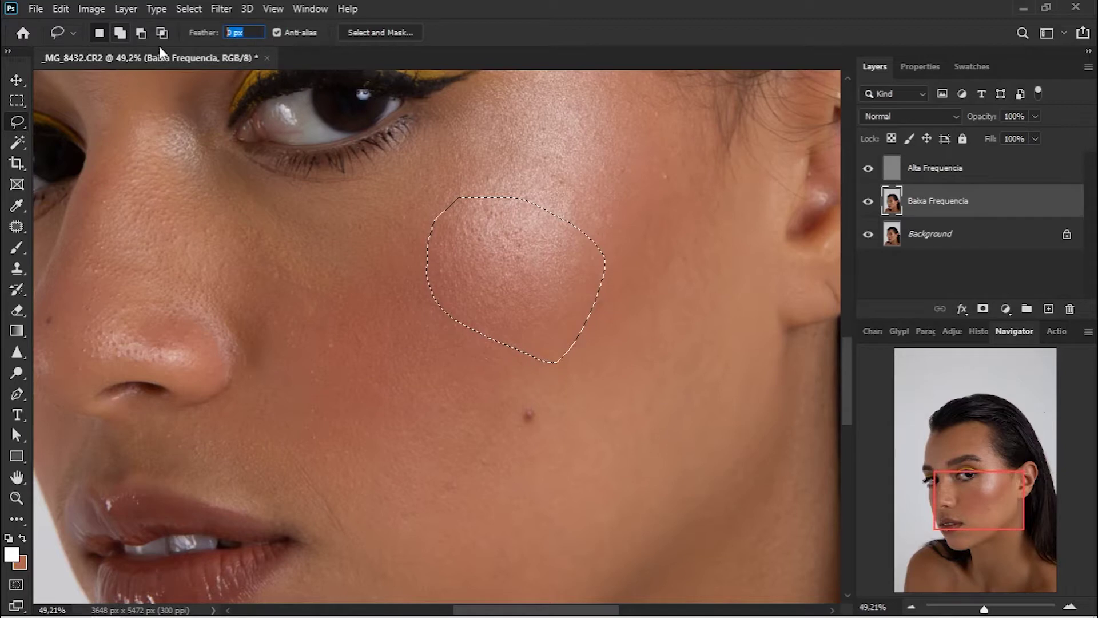
text(10)
key(Return)
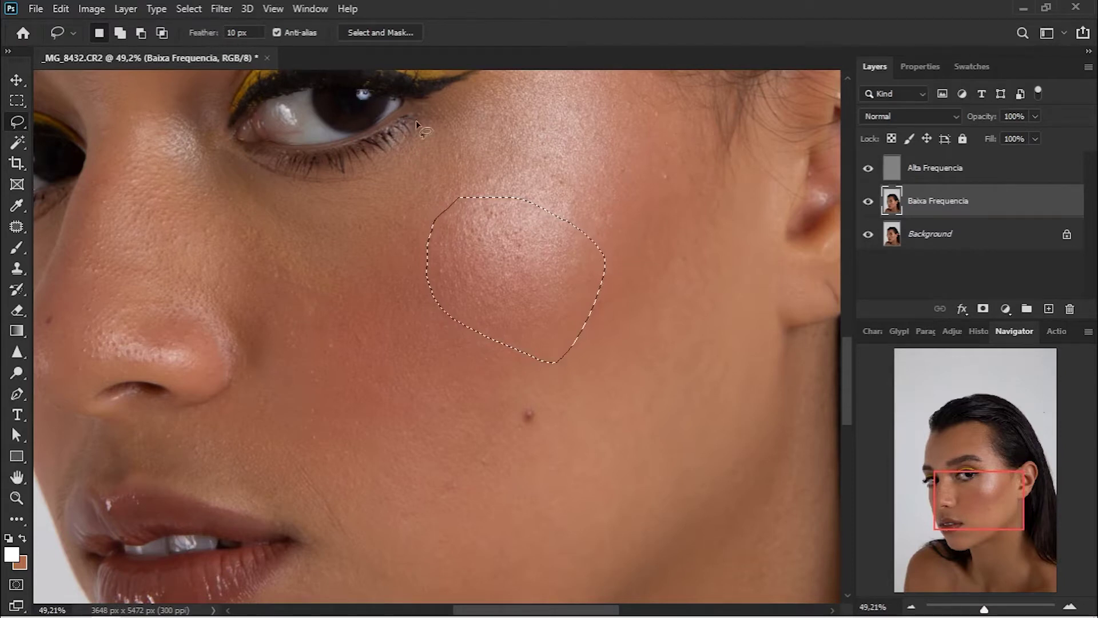
key(ctrl+d)
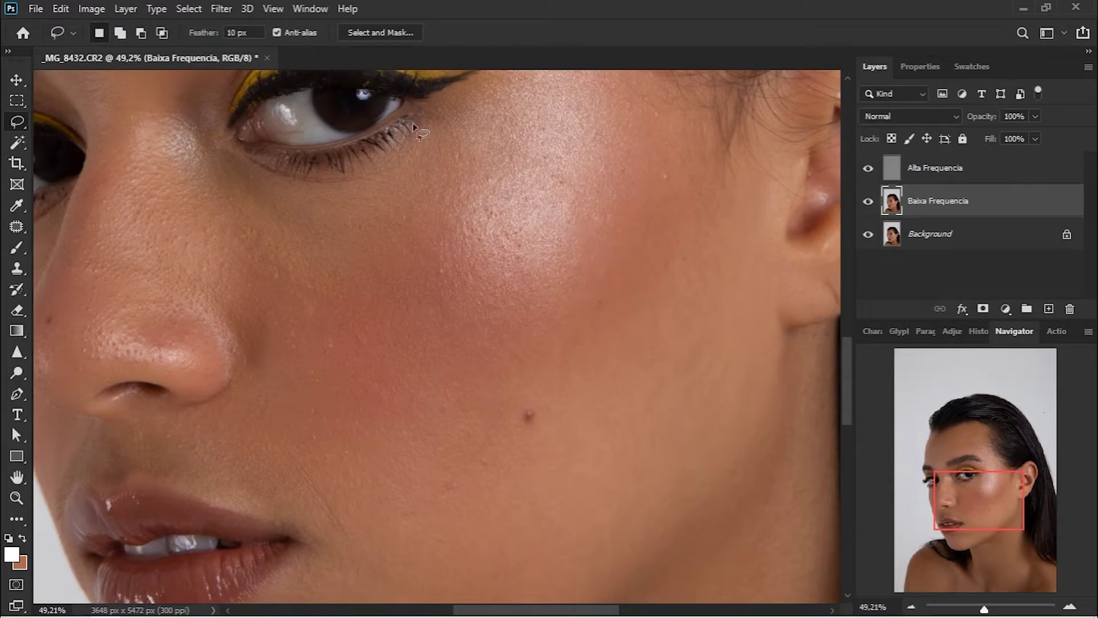
Set the feather to 50 px, try a tiny and a larger lasso selection on the cheek highlight, and deselect.
click(260, 33)
text(50)
mouse_move(493, 241)
mouse_down()
mouse_move(512, 272)
mouse_move(508, 250)
mouse_up()
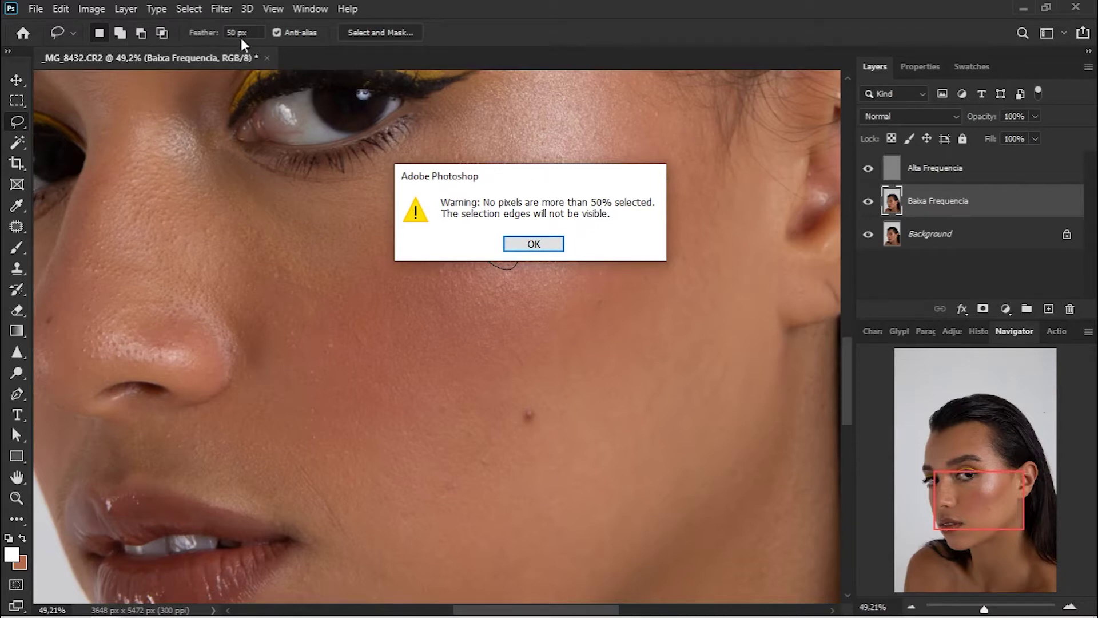
drag(531, 173, 718, 152)
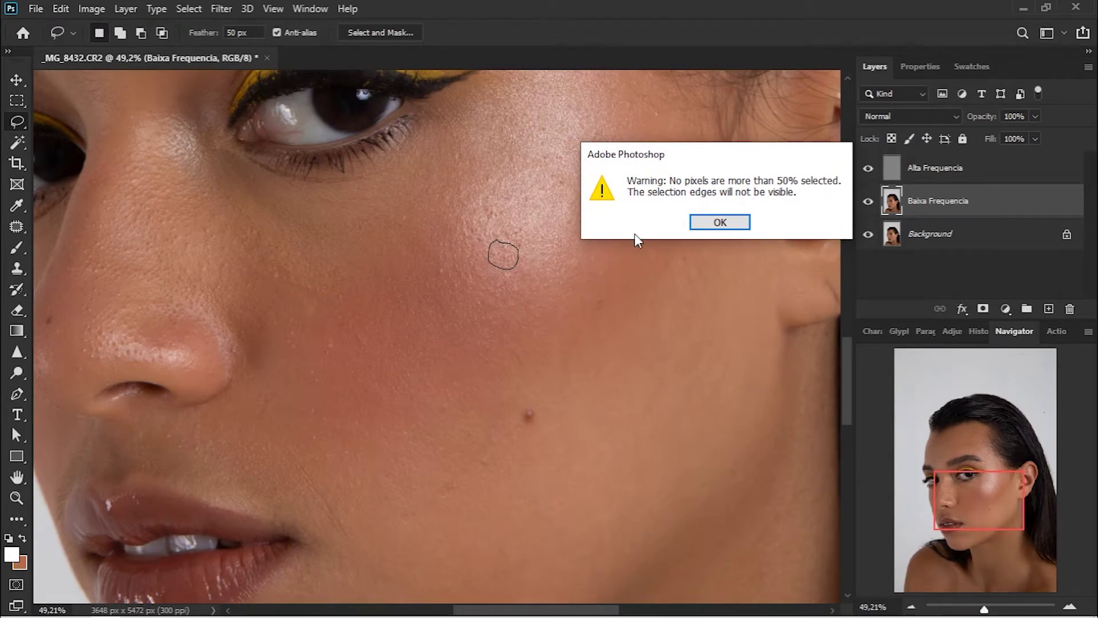
click(743, 227)
mouse_move(470, 179)
mouse_down()
mouse_move(423, 317)
mouse_move(593, 315)
mouse_move(617, 156)
mouse_move(485, 141)
mouse_up()
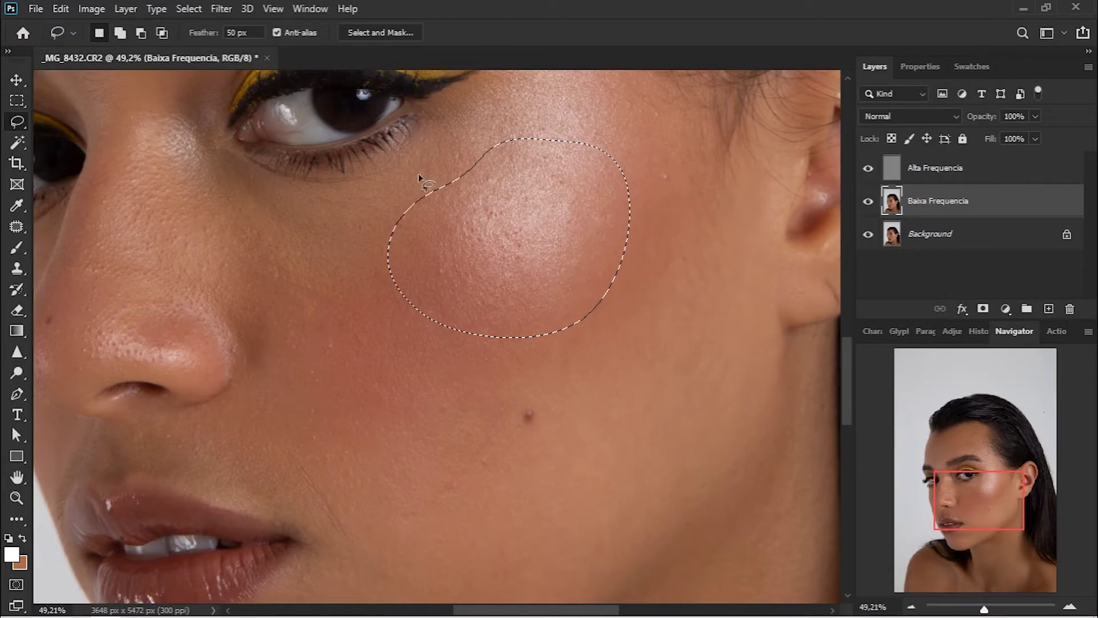
key(ctrl+h)
Set the freehand Lasso tool's feather to 20 px and display the document's history.
click(250, 33)
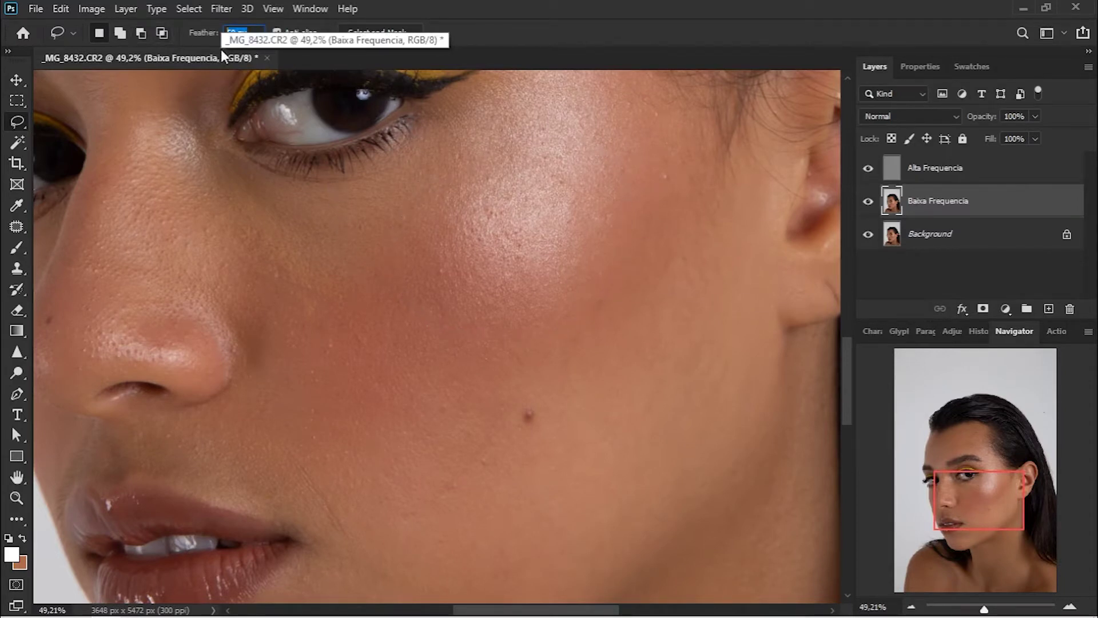
text(20)
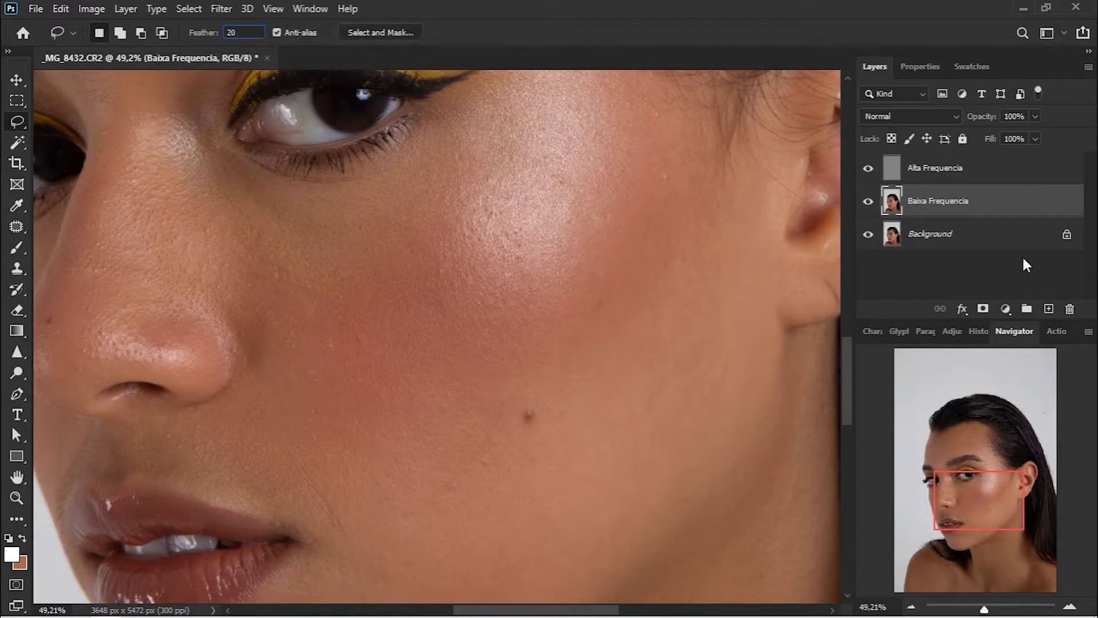
click(16, 80)
click(27, 116)
click(977, 332)
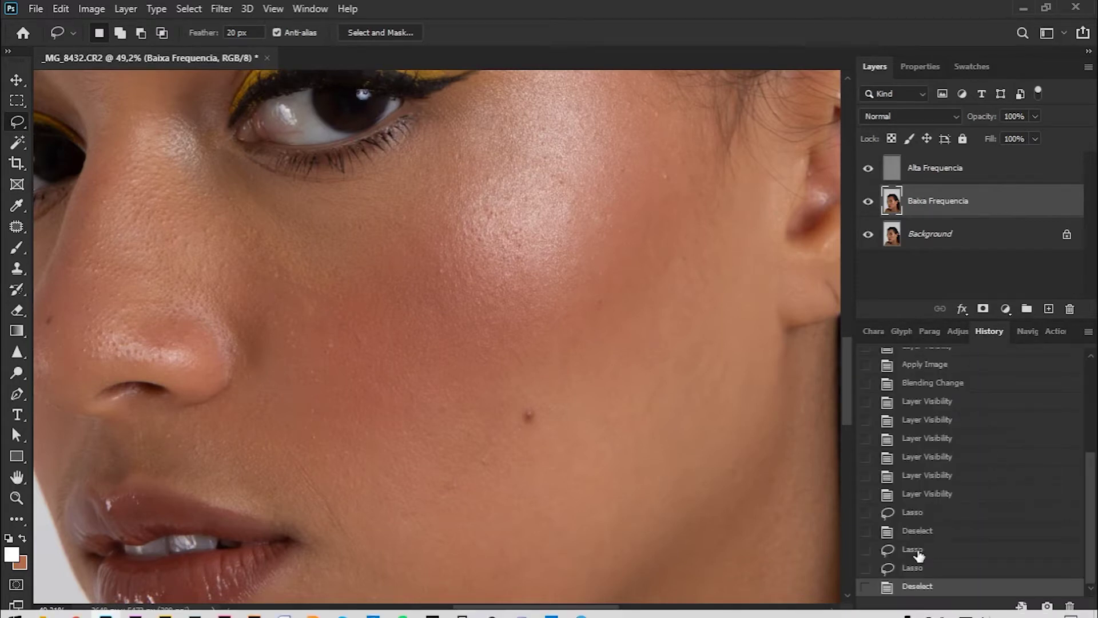
Lasso the whole cheek, from under the eye past the nose and mouth, along the jaw and up to the temple.
drag(417, 225, 418, 257)
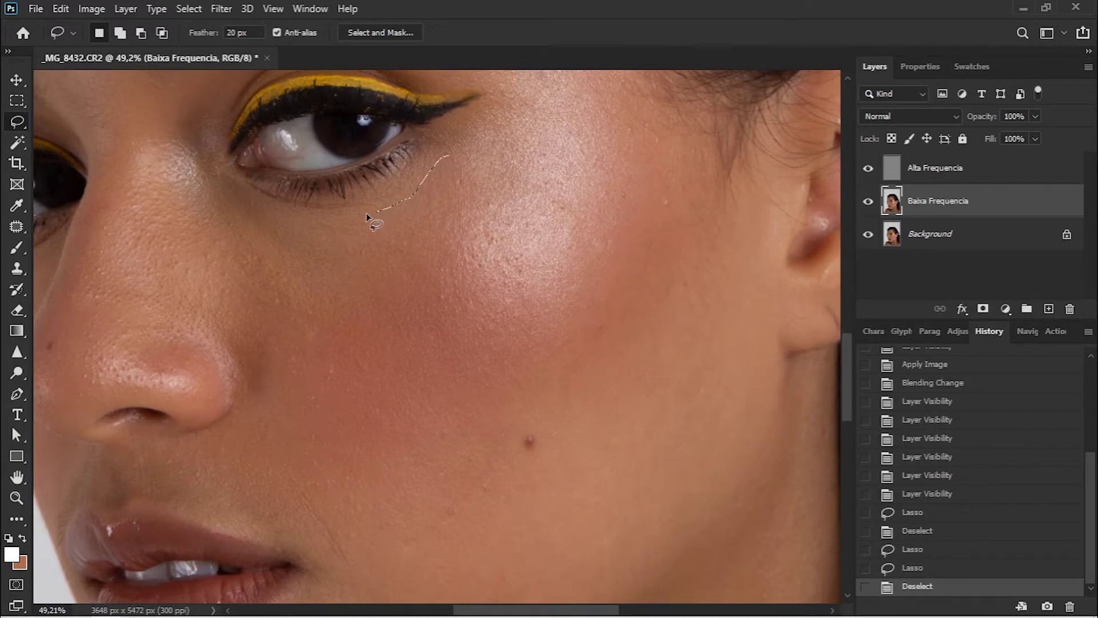
mouse_move(300, 217)
mouse_down()
mouse_move(239, 242)
mouse_move(236, 291)
mouse_move(260, 366)
mouse_up()
mouse_move(265, 413)
mouse_down()
mouse_move(275, 466)
mouse_move(256, 322)
mouse_up()
mouse_move(268, 342)
mouse_down()
mouse_move(319, 419)
mouse_move(358, 453)
mouse_up()
drag(607, 416, 669, 333)
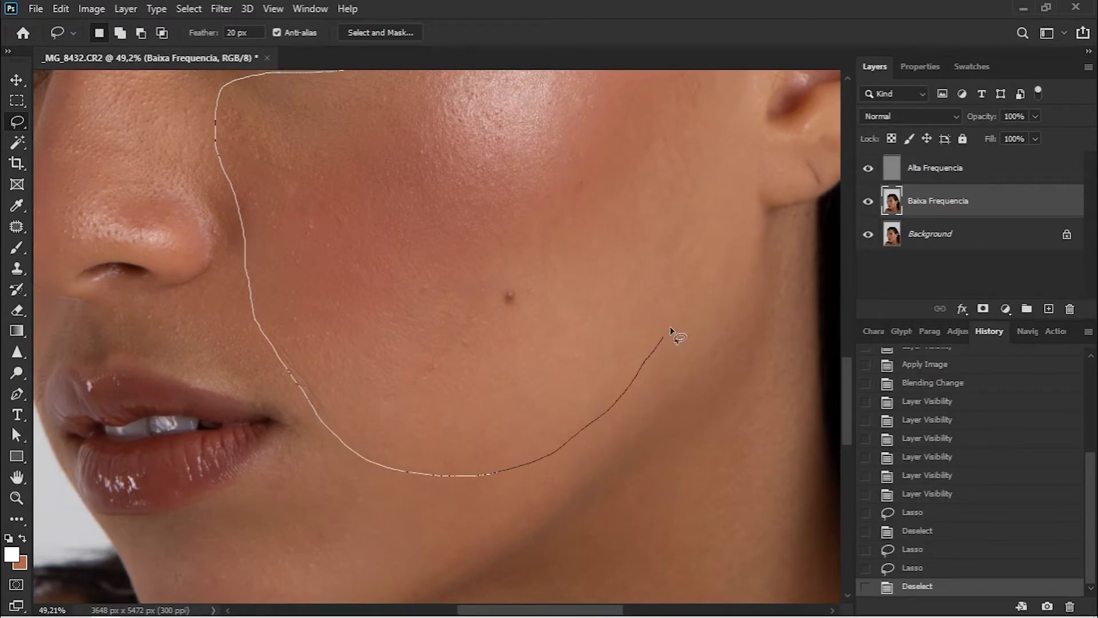
mouse_move(707, 283)
mouse_down()
mouse_move(615, 471)
mouse_move(625, 462)
mouse_up()
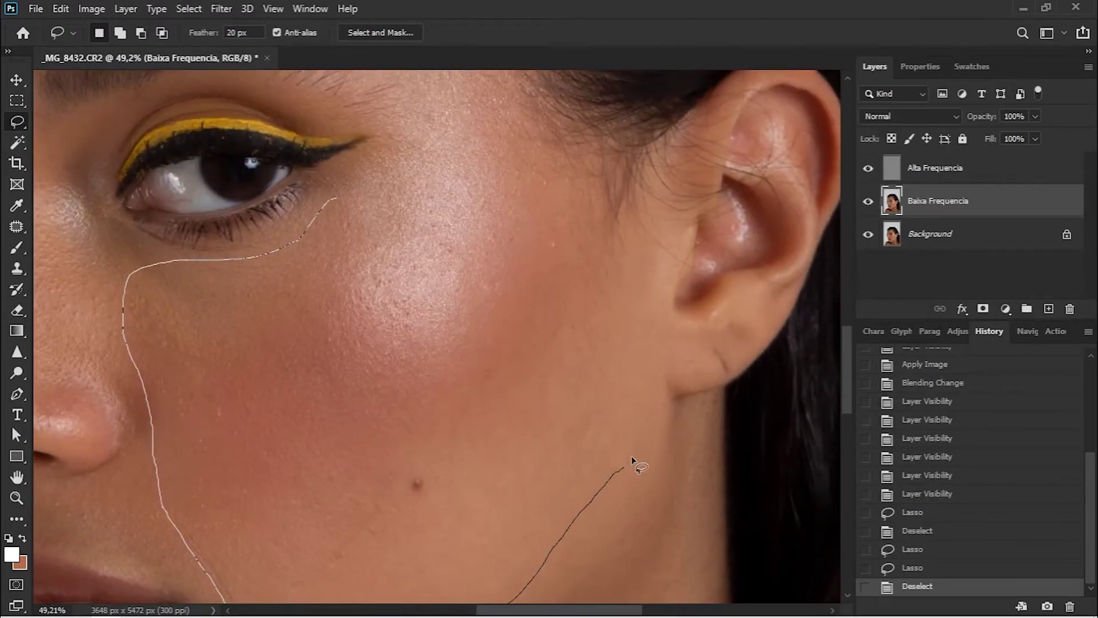
drag(656, 378, 642, 275)
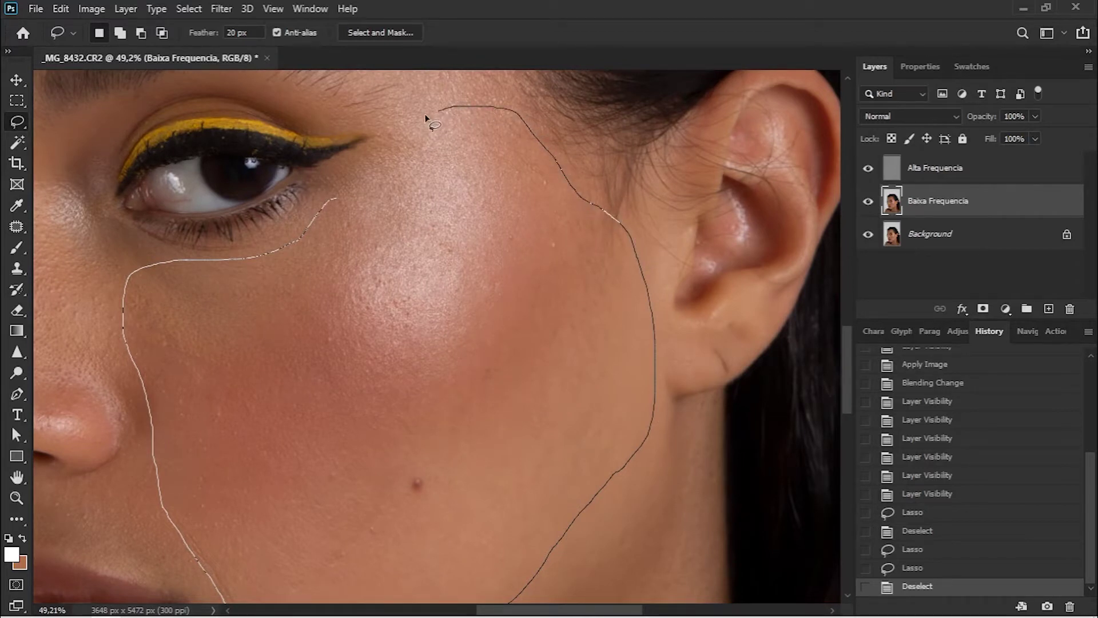
drag(335, 204, 336, 207)
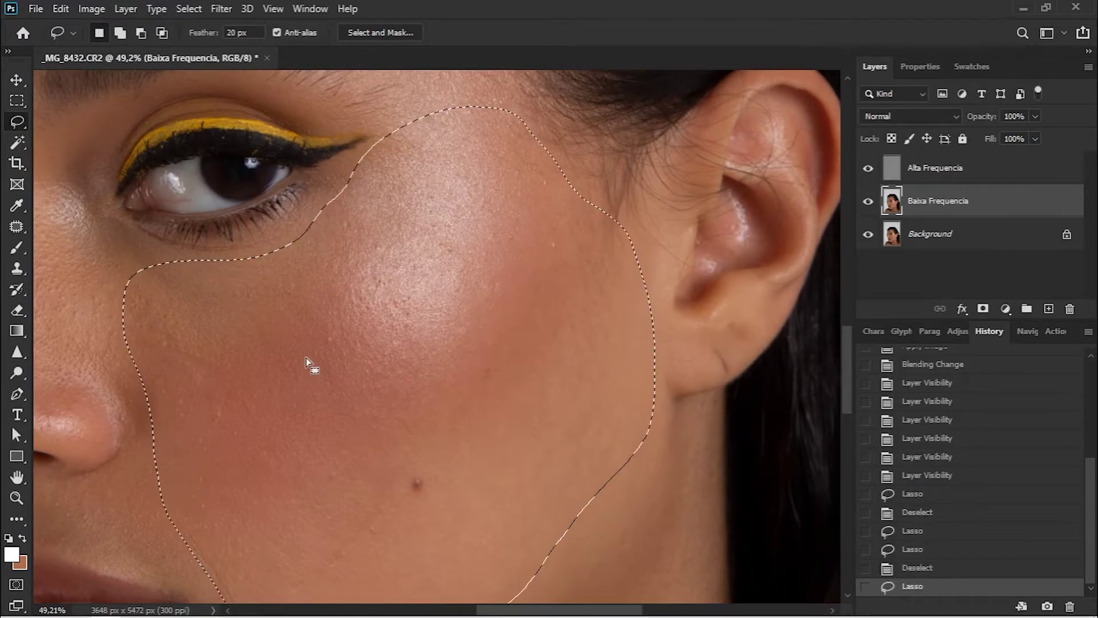
Subtract the area below the inner corner of the eye from the cheek selection.
scroll(320, 366, down, 4)
scroll(203, 552, up, 3)
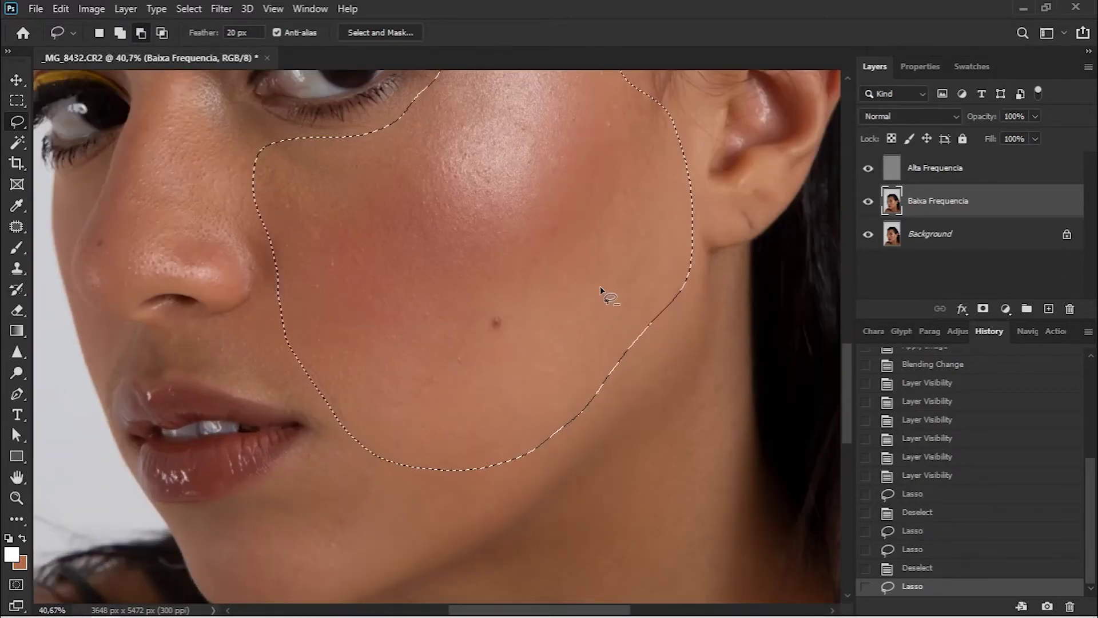
scroll(599, 286, down, 2)
scroll(340, 168, up, 5)
scroll(393, 222, up, 2)
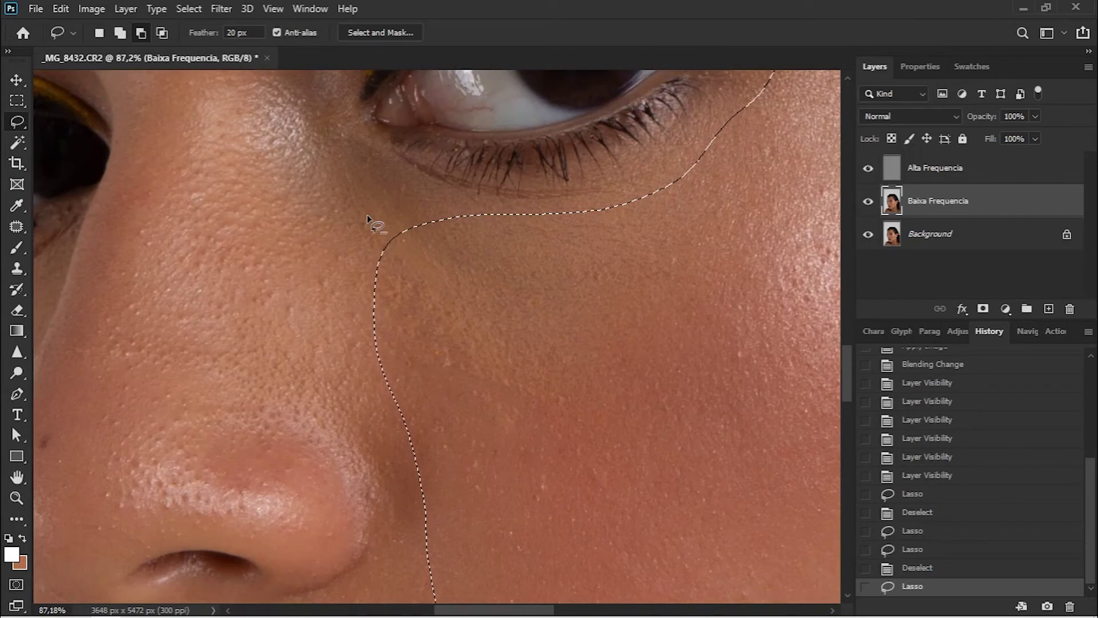
mouse_move(393, 169)
mouse_down()
mouse_move(463, 200)
mouse_move(495, 263)
mouse_move(380, 267)
mouse_up()
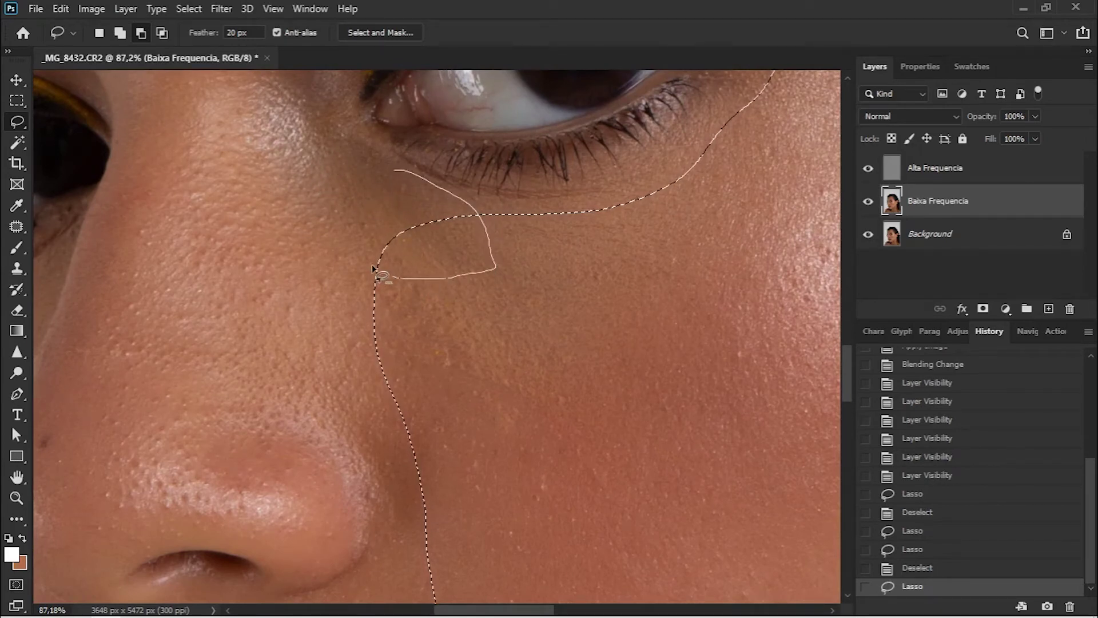
scroll(338, 255, down, 4)
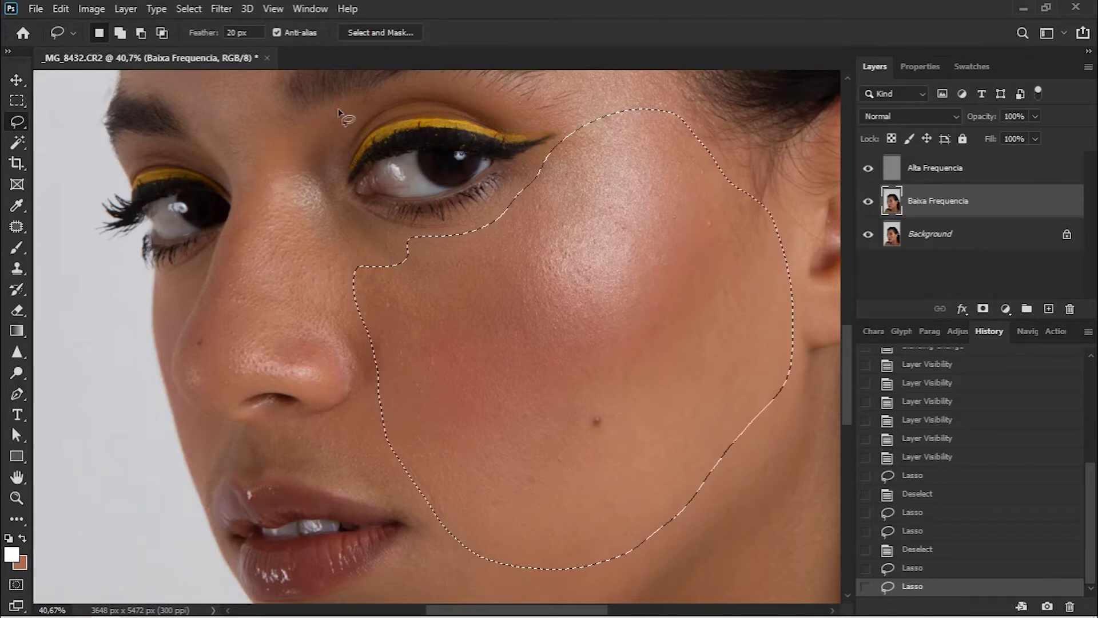
Open the Gaussian Blur filter for the cheek selection and move its dialog clear of the face.
click(225, 10)
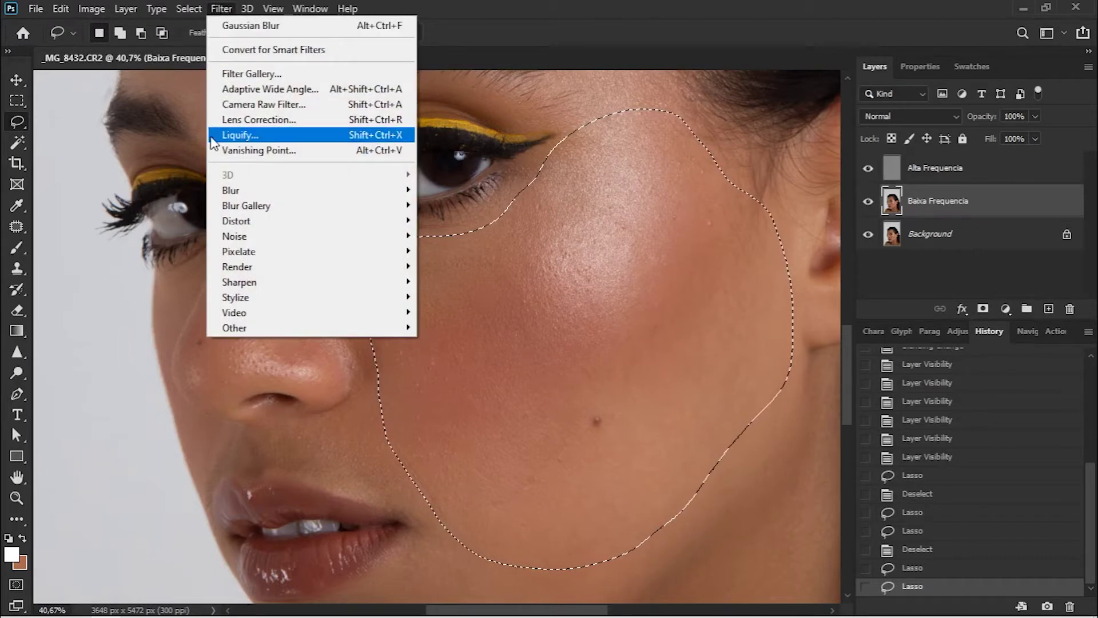
mouse_move(248, 189)
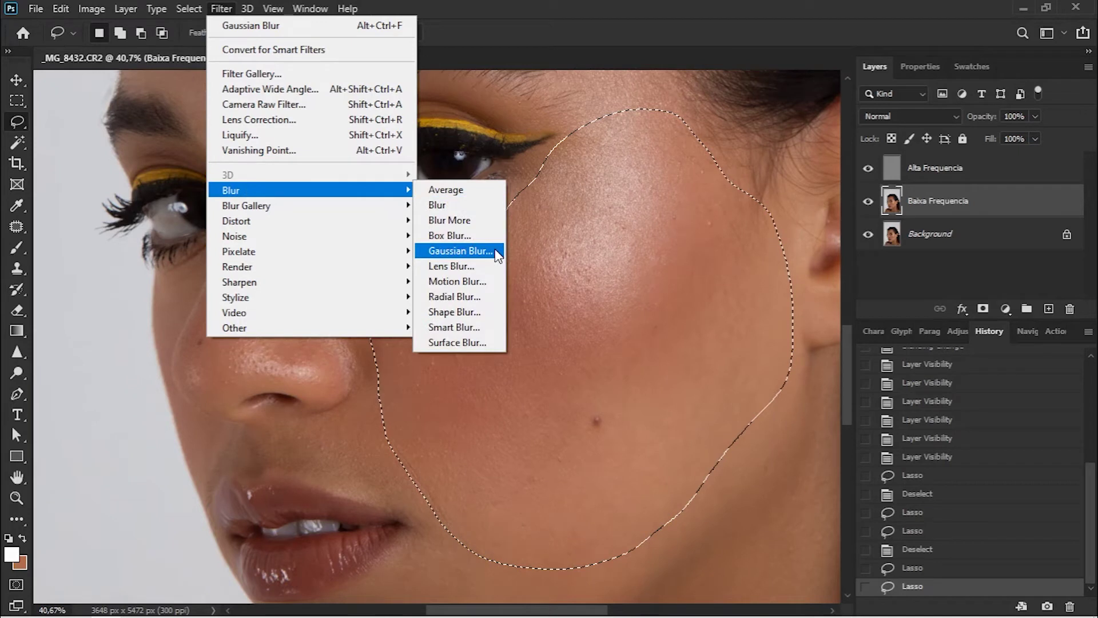
click(461, 251)
drag(755, 260, 1016, 142)
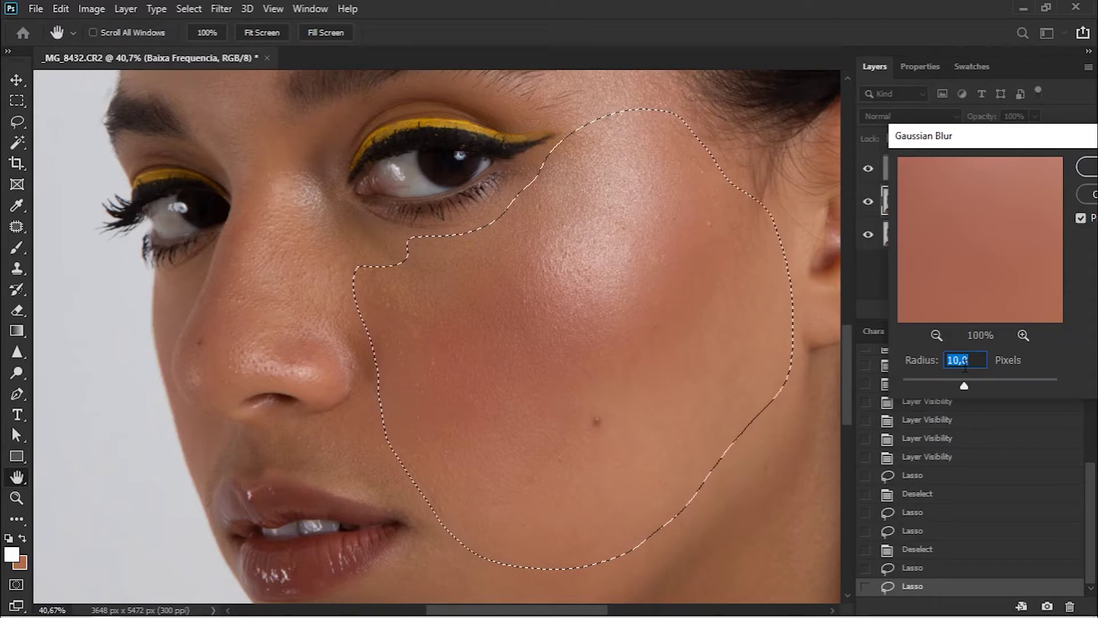
drag(965, 140, 910, 144)
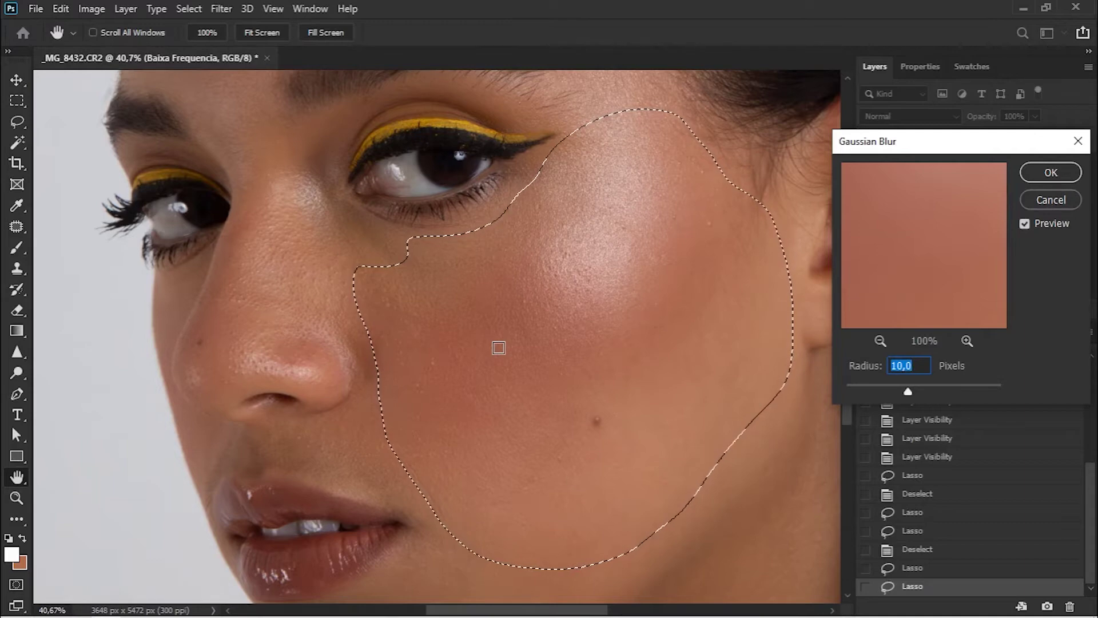
Examine the selected cheek with the blur preview at full-image, 100%, 50% and 33.3% magnification.
key(ctrl+0)
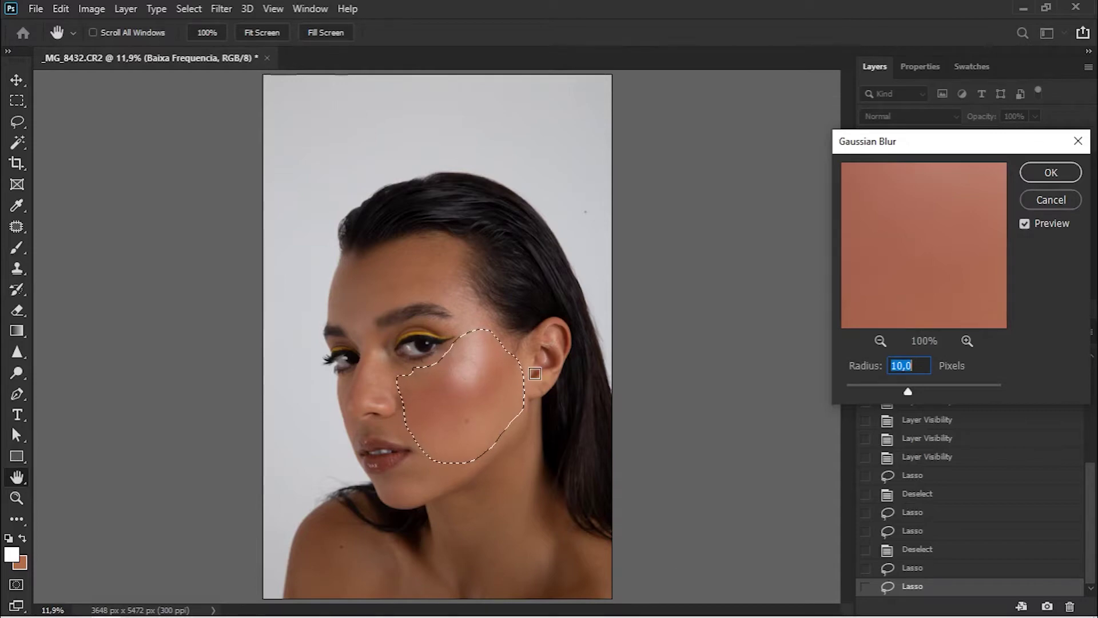
key(ctrl+1)
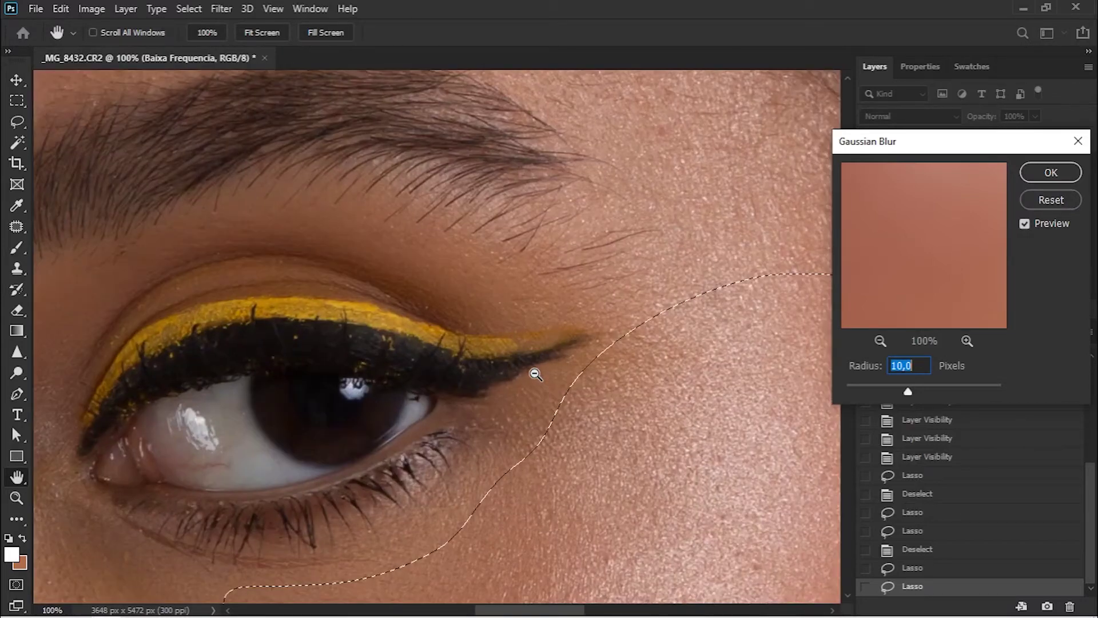
key(ctrl+minus)
key(ctrl+minus)
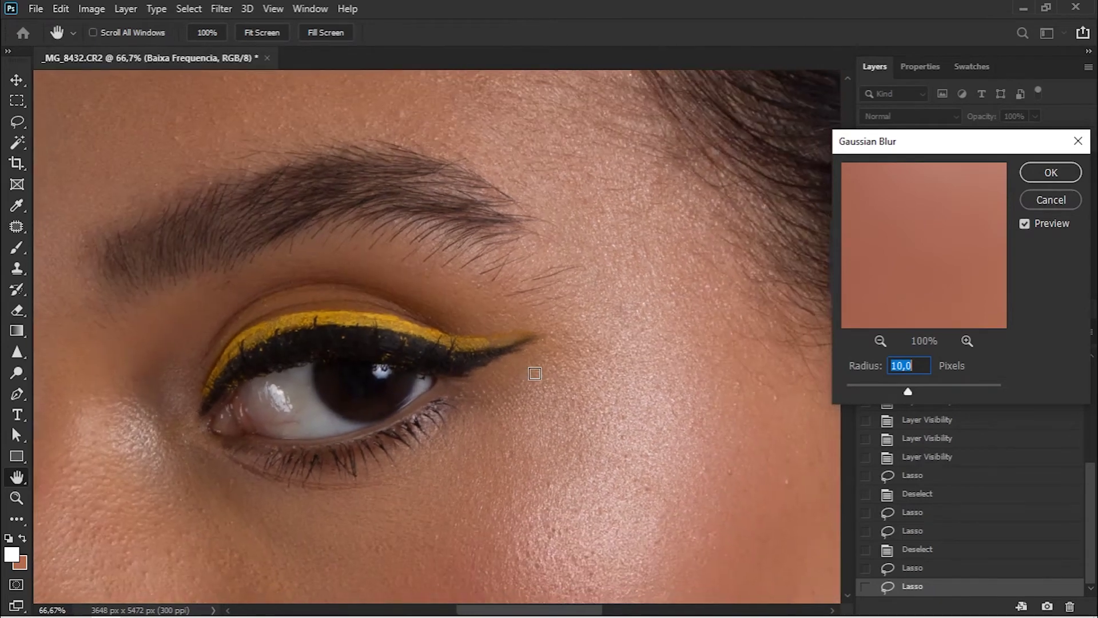
drag(573, 551, 523, 361)
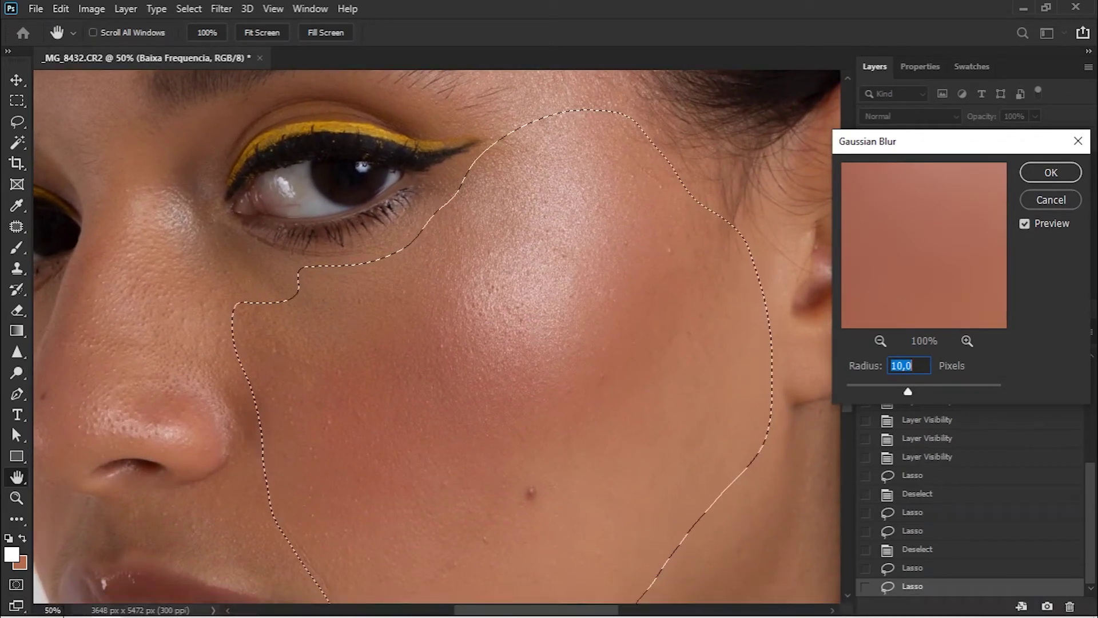
drag(572, 382, 530, 335)
key(alt)
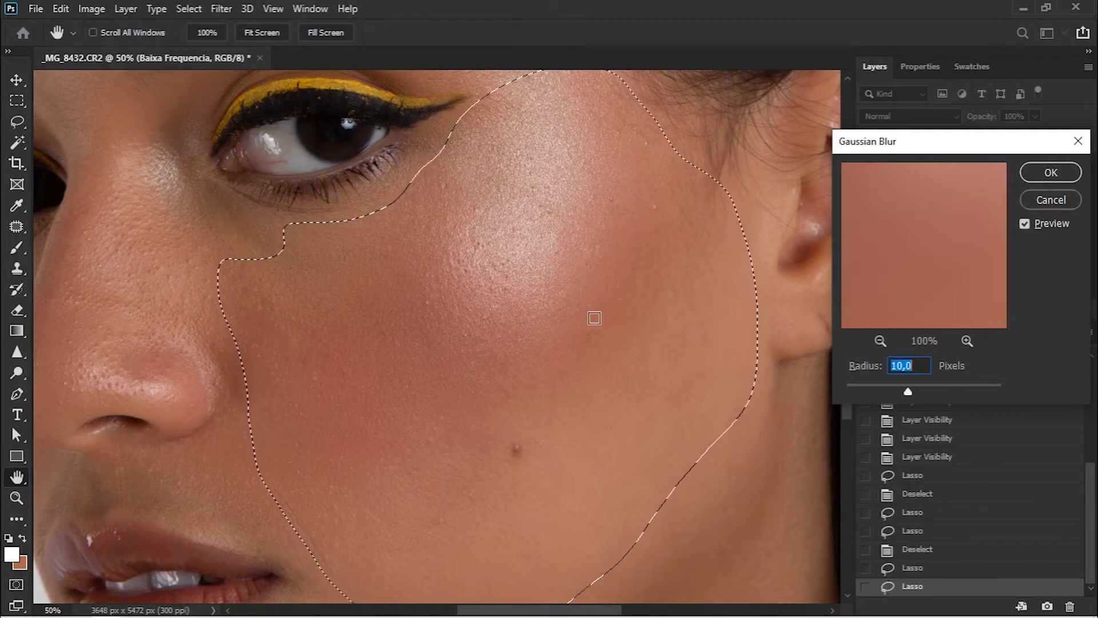
key(ctrl+minus)
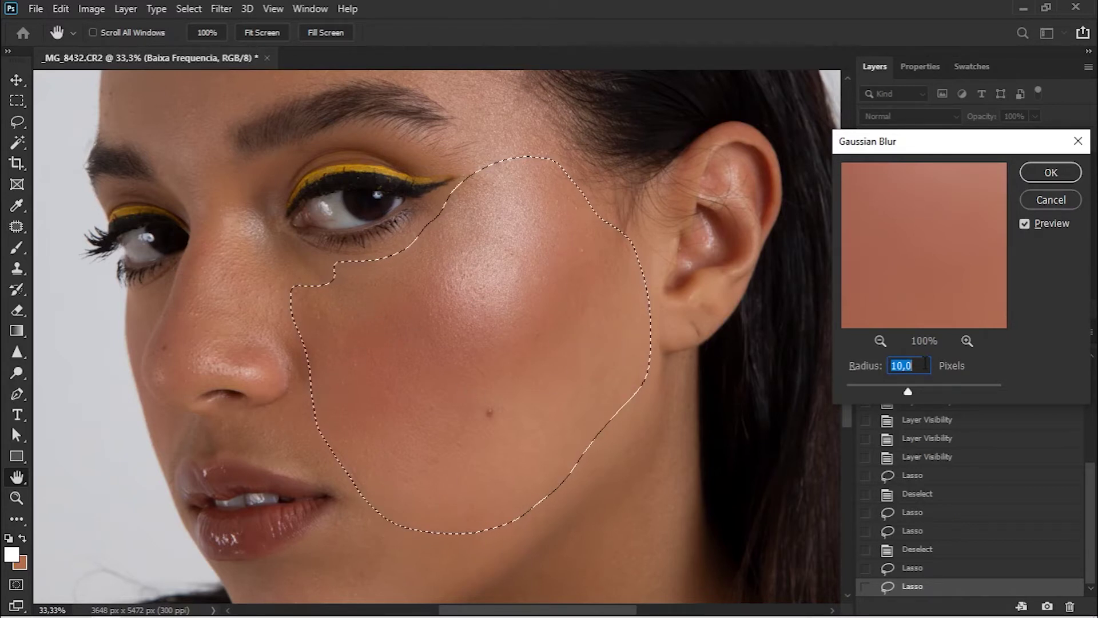
Try Gaussian Blur radii of 40 and 20 pixels on the cheek, comparing them with the unblurred skin.
text(40)
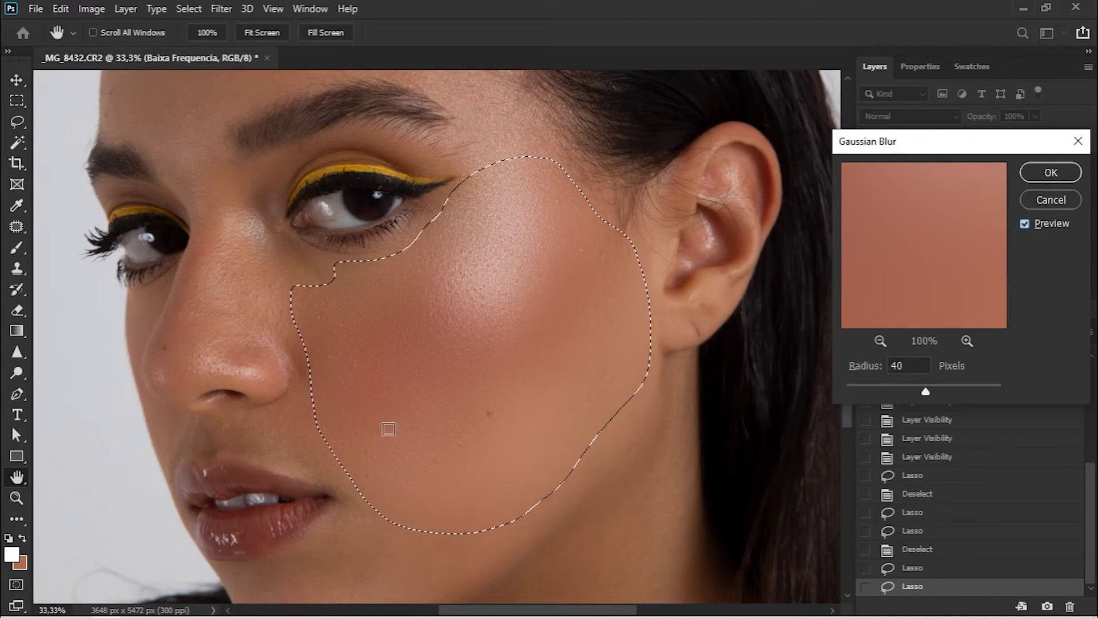
click(1044, 227)
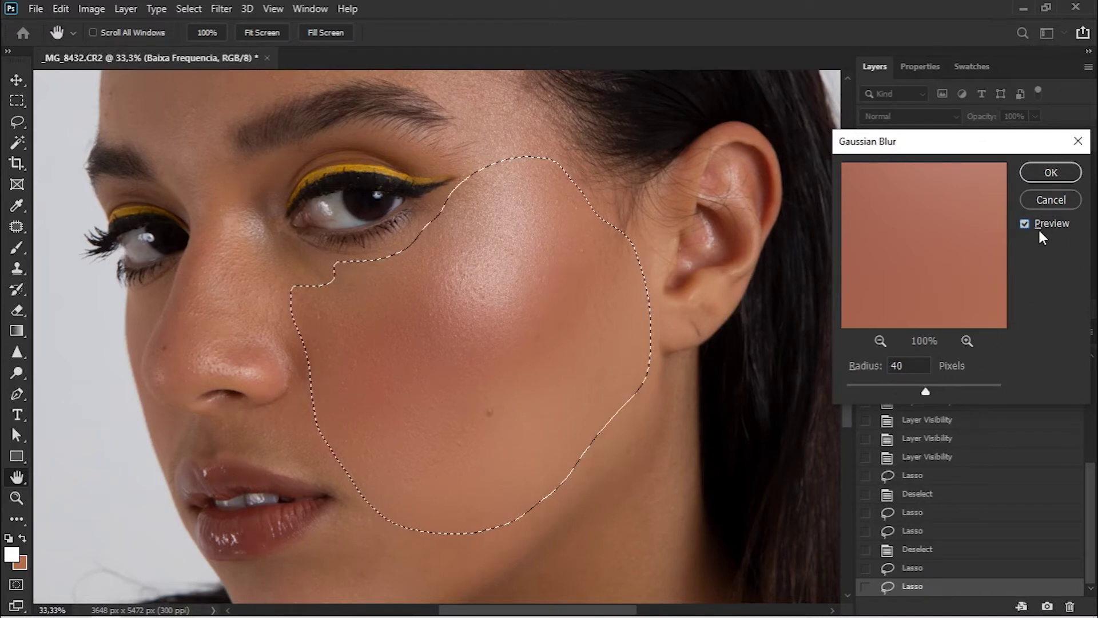
double_click(909, 365)
text(20)
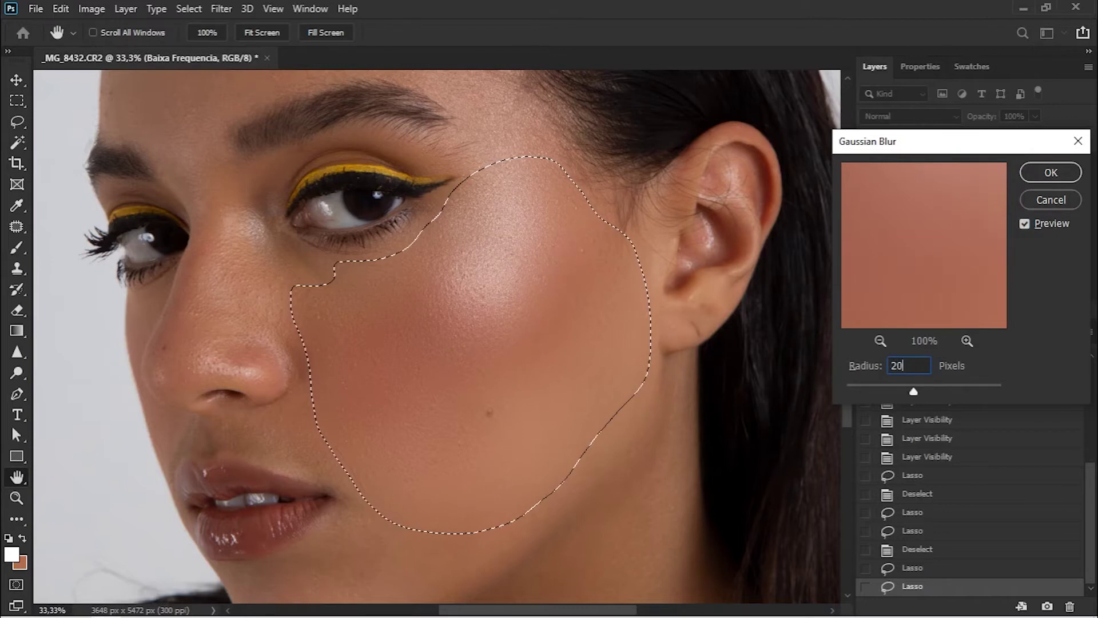
click(1041, 228)
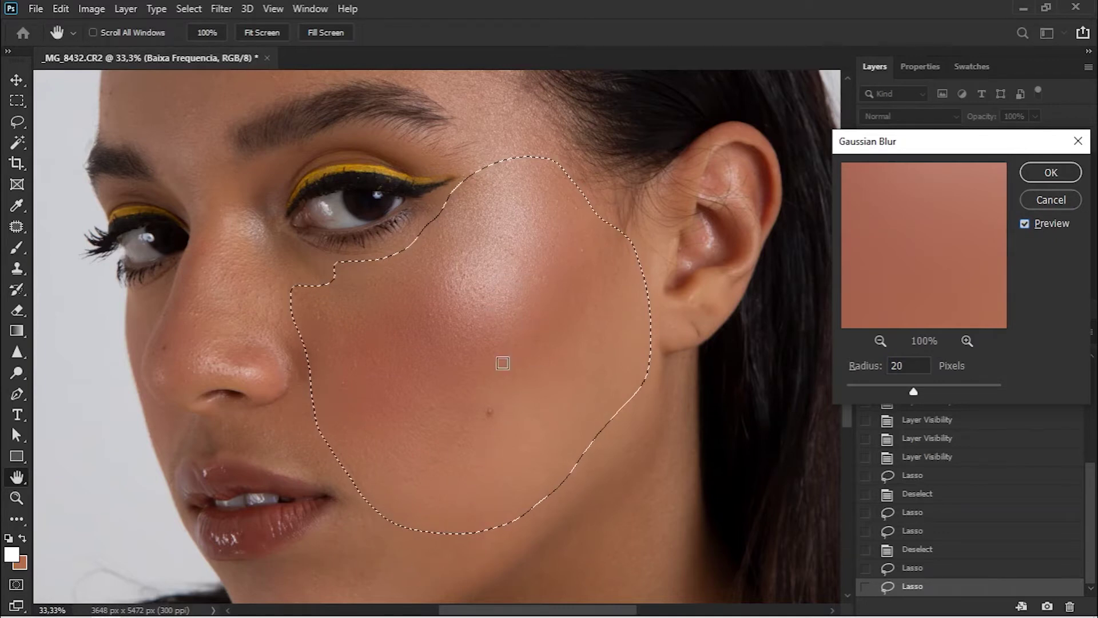
click(1052, 224)
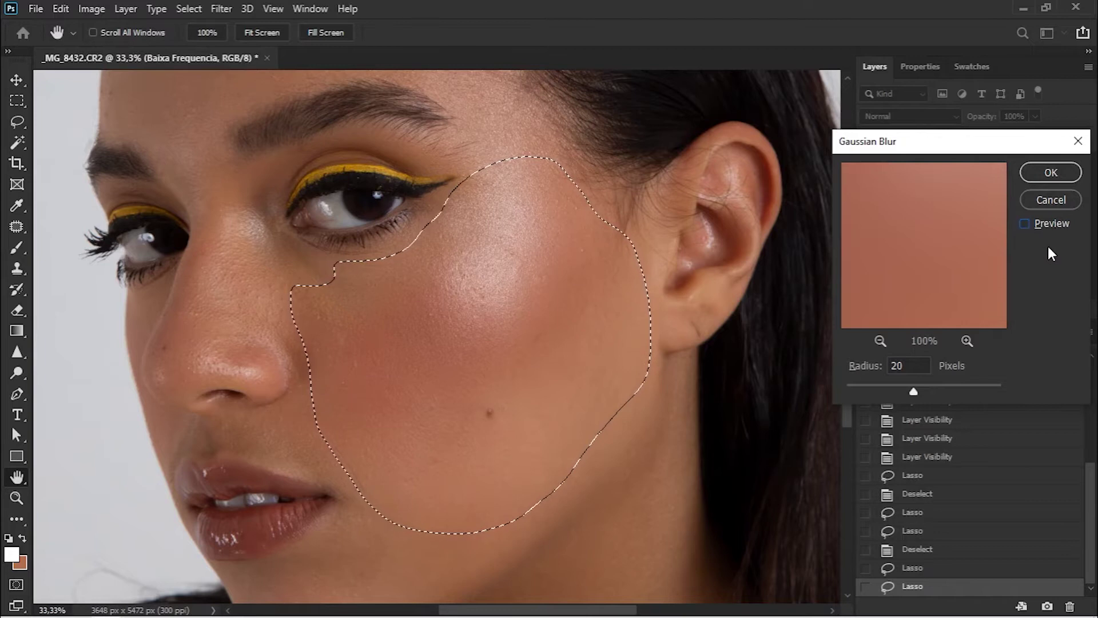
Set the Gaussian Blur radius to 15 pixels for the cheek selection and turn the preview back on.
double_click(905, 366)
text(15)
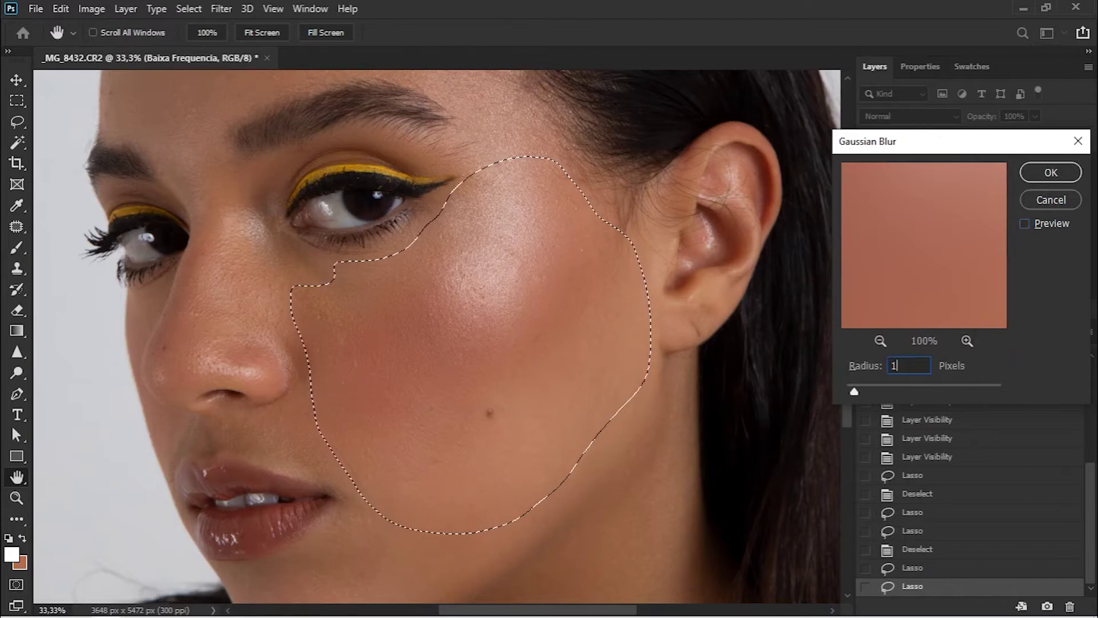
click(1053, 224)
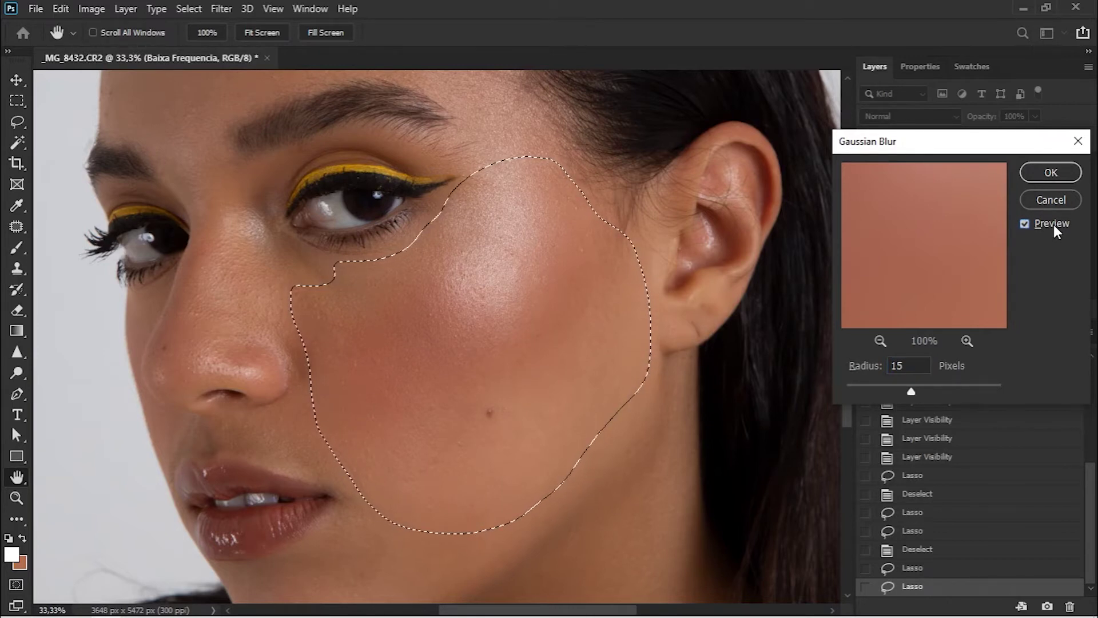
Compare the cheek with and without the blur preview at 100% and 50%, checking the skin beside the nose and under the eye.
key(ctrl+plus)
key(ctrl+plus)
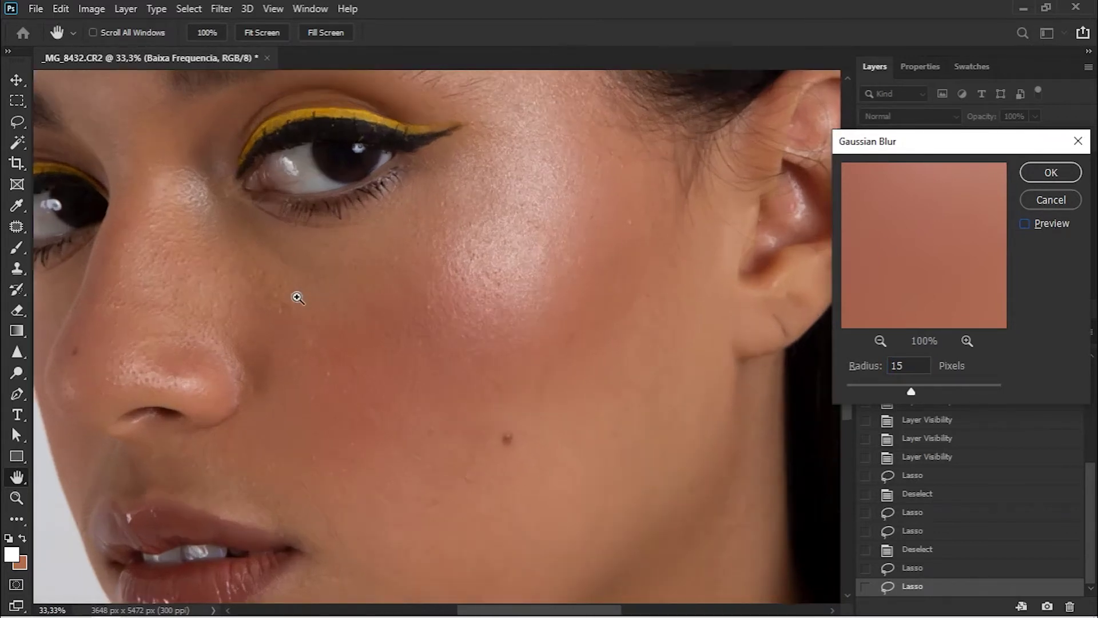
key(ctrl+plus)
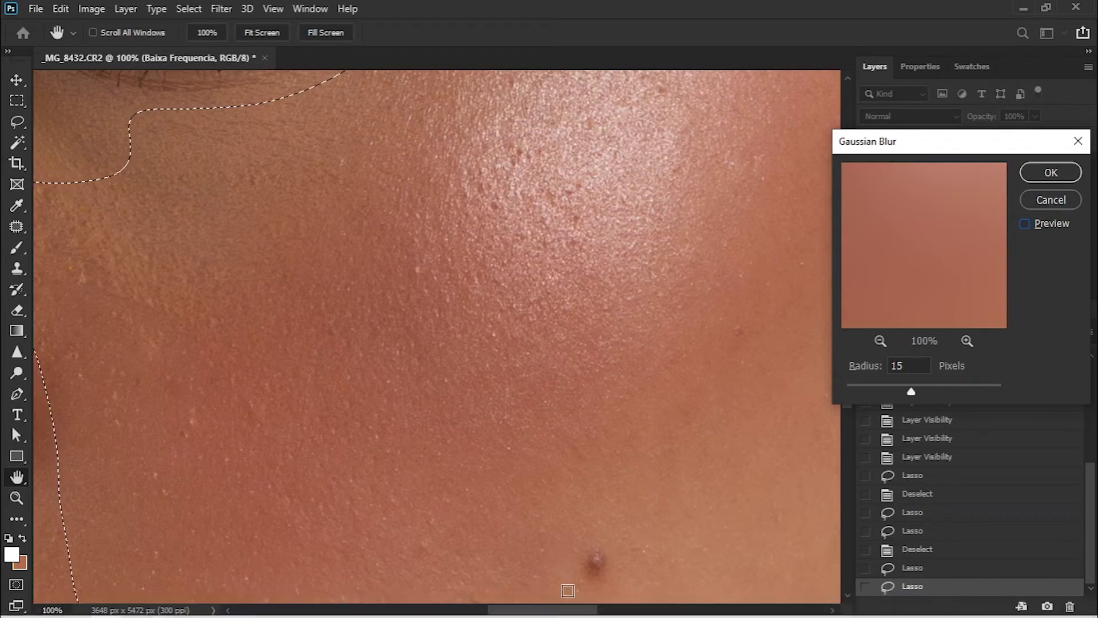
scroll(572, 515, left, 5)
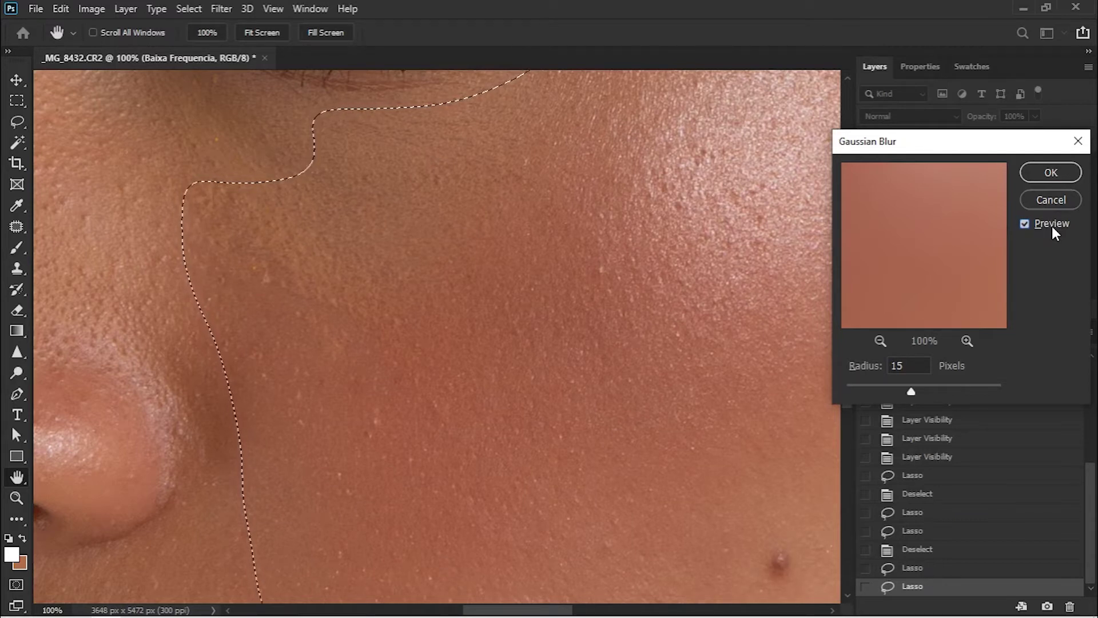
drag(904, 150, 928, 256)
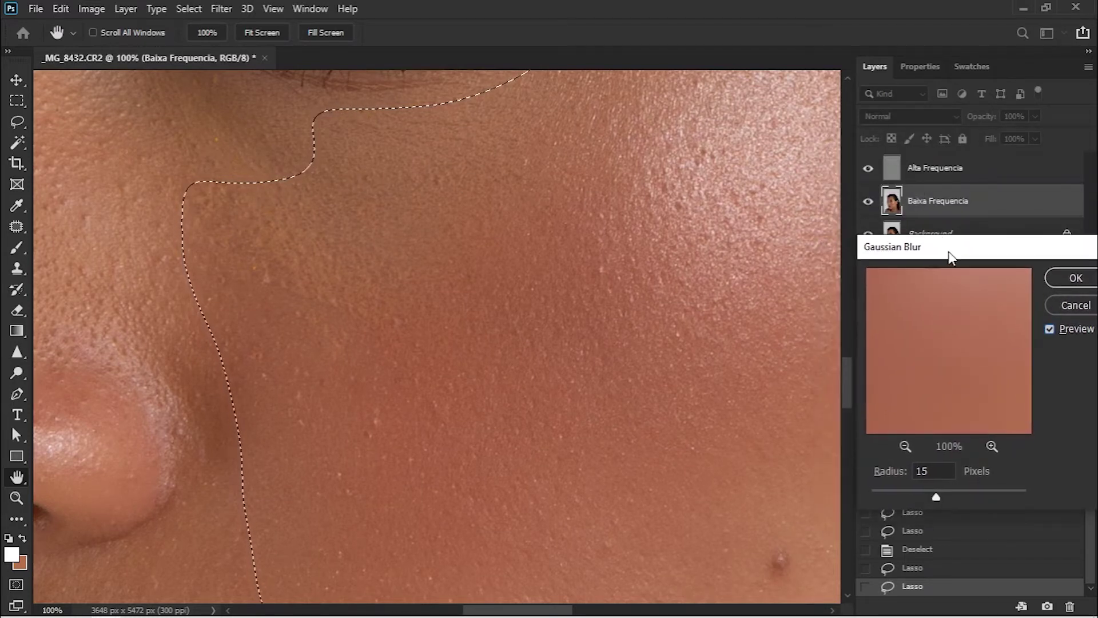
click(948, 251)
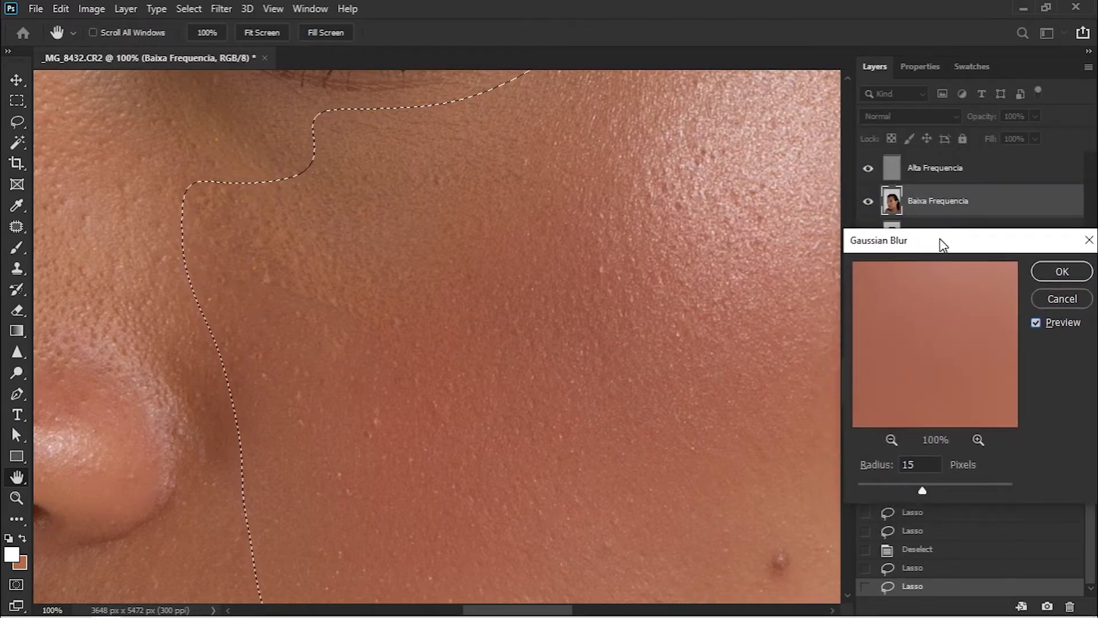
click(1065, 316)
click(1066, 317)
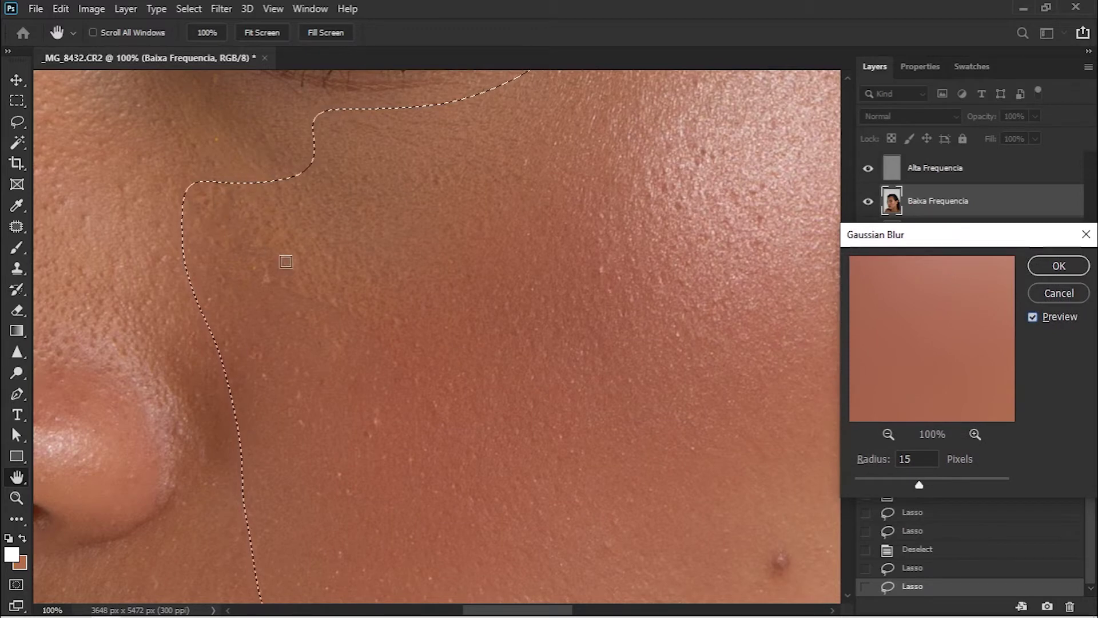
click(1059, 317)
drag(993, 231, 856, 174)
key(ctrl+minus)
key(ctrl+minus)
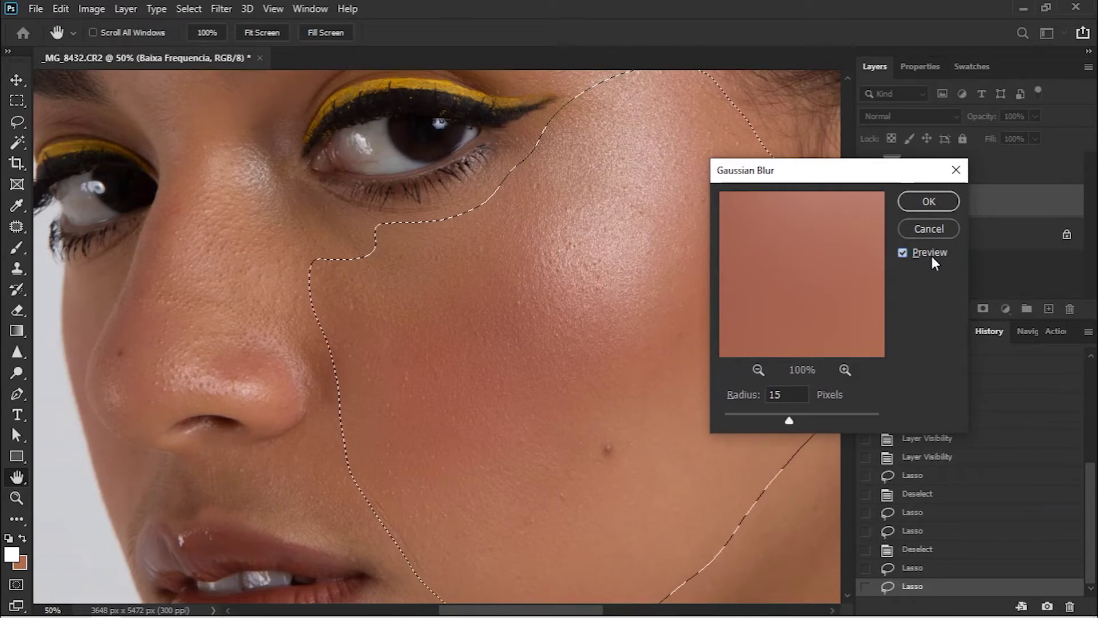
click(930, 255)
click(931, 255)
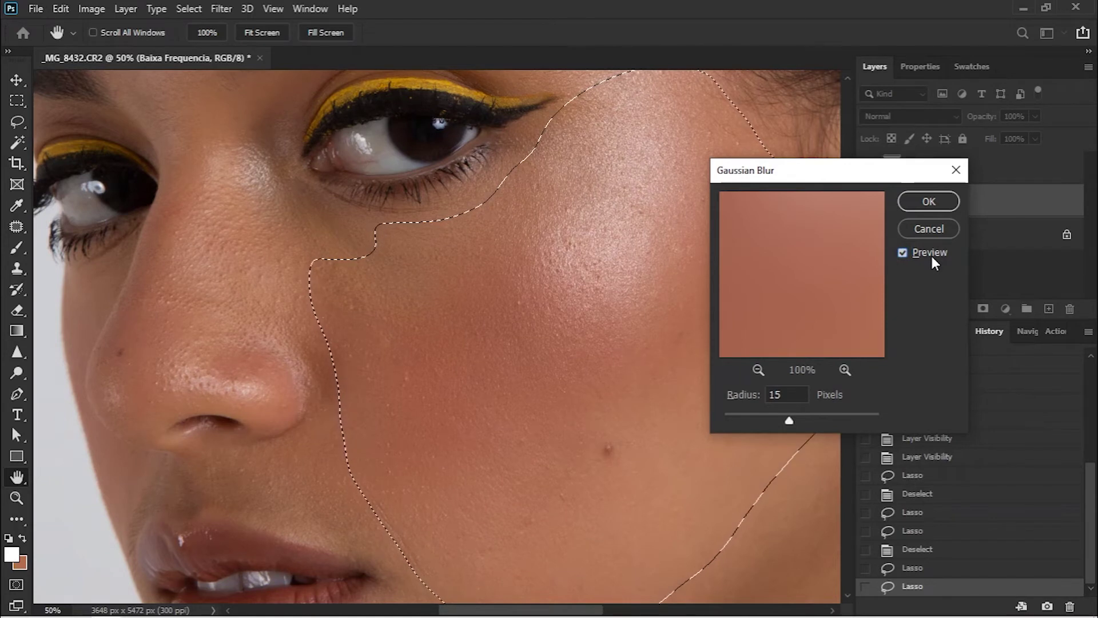
Apply the 15-pixel Gaussian Blur to the cheek on the Baixa Frequencia layer and deselect.
click(927, 201)
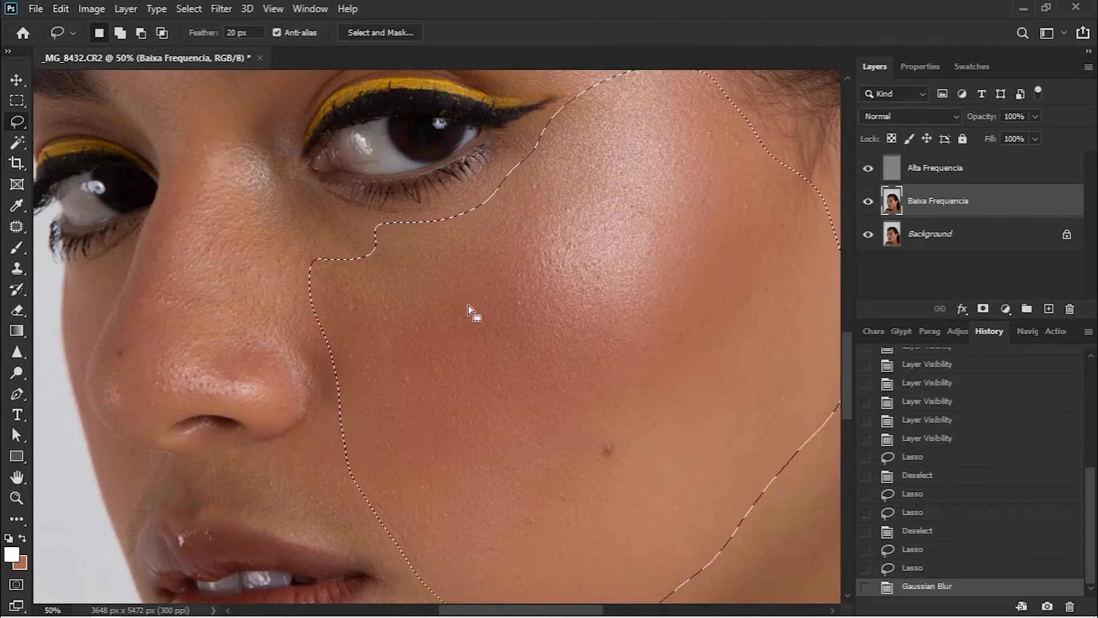
key(ctrl+d)
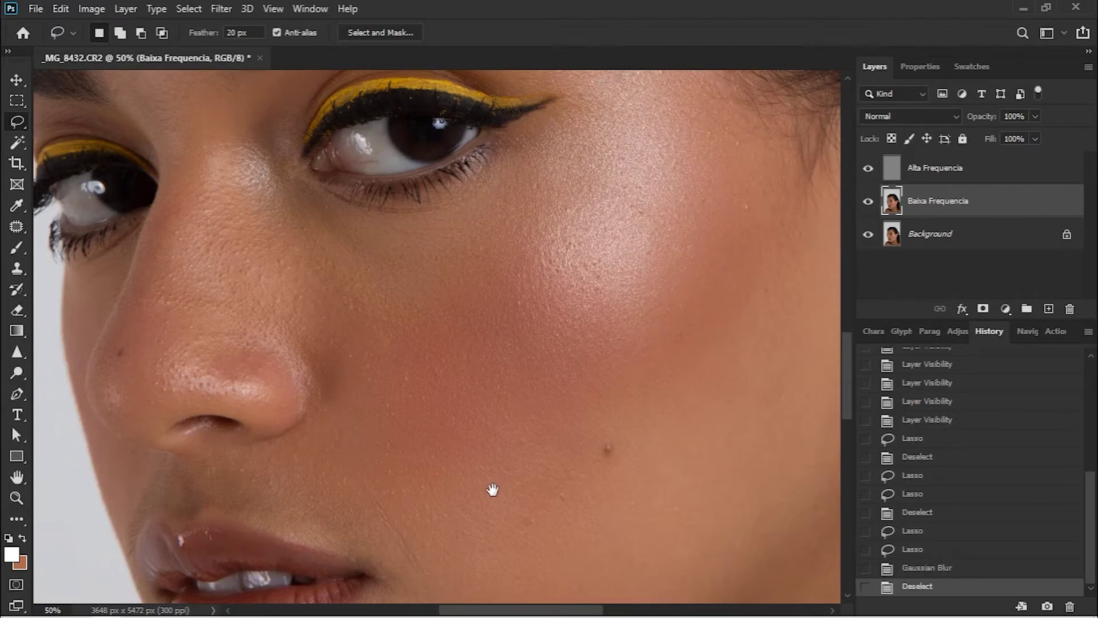
drag(493, 490, 525, 265)
scroll(540, 397, up, 4)
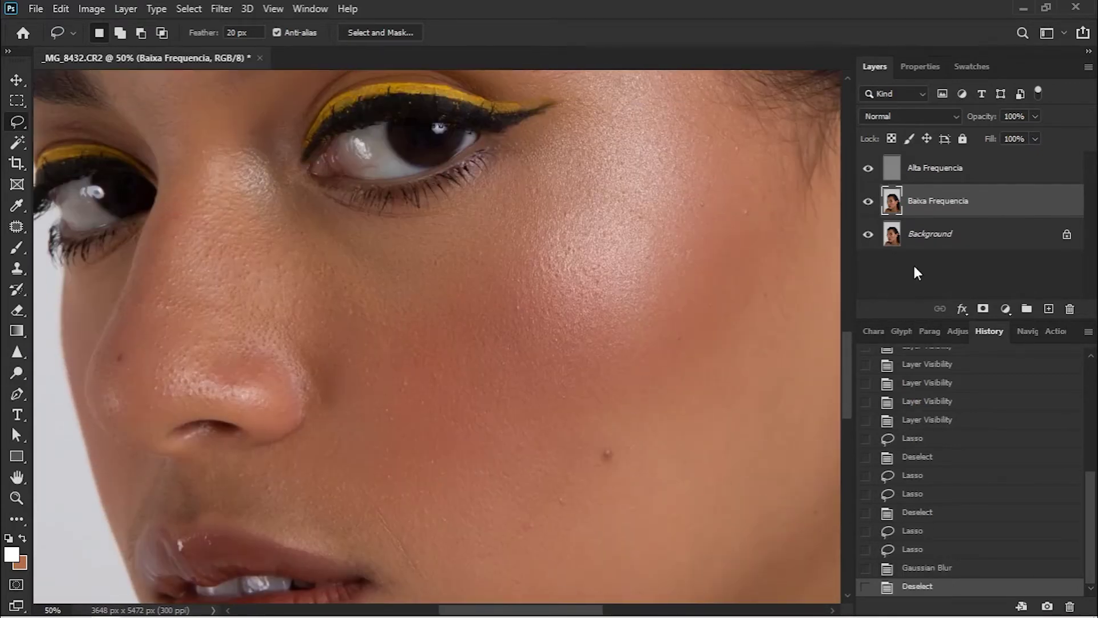
Compare the retouched cheek with the original by repeatedly isolating the Background layer and restoring the other layers.
alt+click(870, 235)
alt+click(876, 235)
alt+click(876, 235)
alt+click(876, 235)
alt+click(876, 236)
alt+click(877, 237)
alt+click(877, 236)
alt+click(877, 236)
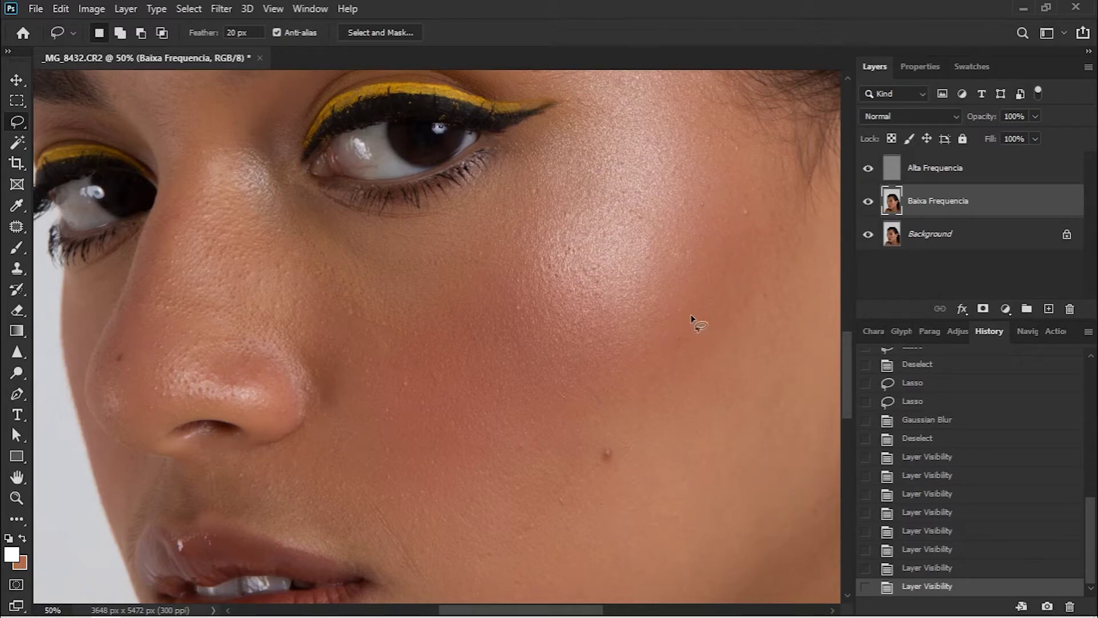
Lasso the bridge of the nose and the adjoining area below the inner eye corner, repeat the Gaussian Blur, and deselect.
scroll(310, 324, up, 3)
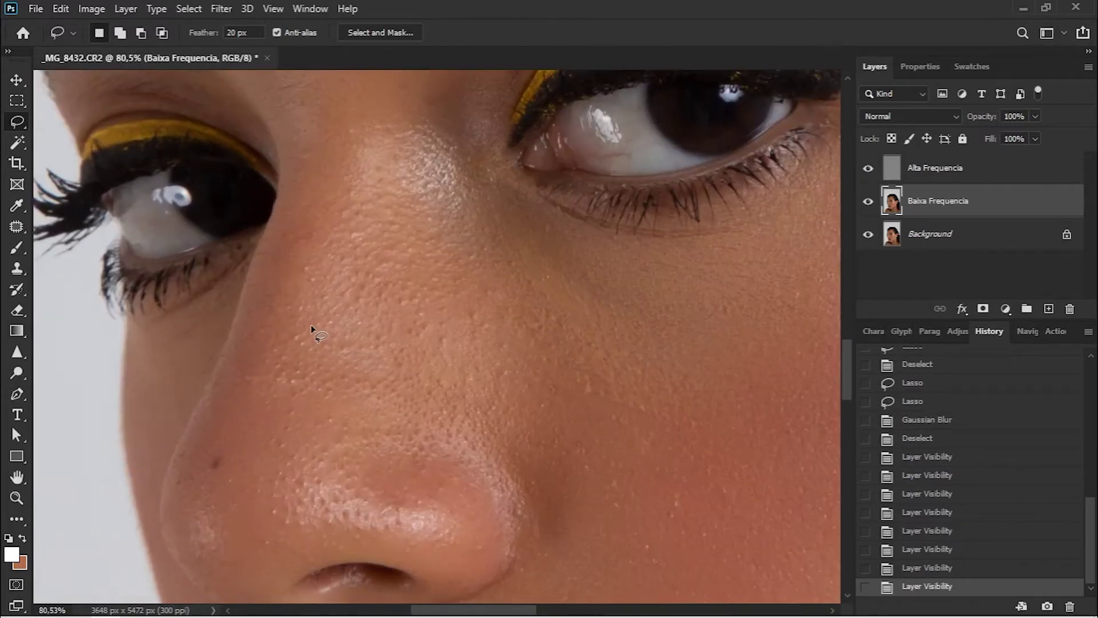
mouse_move(277, 323)
mouse_down()
mouse_move(252, 382)
mouse_move(272, 396)
mouse_move(379, 414)
mouse_move(487, 451)
mouse_move(517, 441)
mouse_up()
mouse_move(664, 377)
mouse_down()
mouse_move(670, 318)
mouse_move(629, 268)
mouse_move(508, 193)
mouse_move(449, 96)
mouse_up()
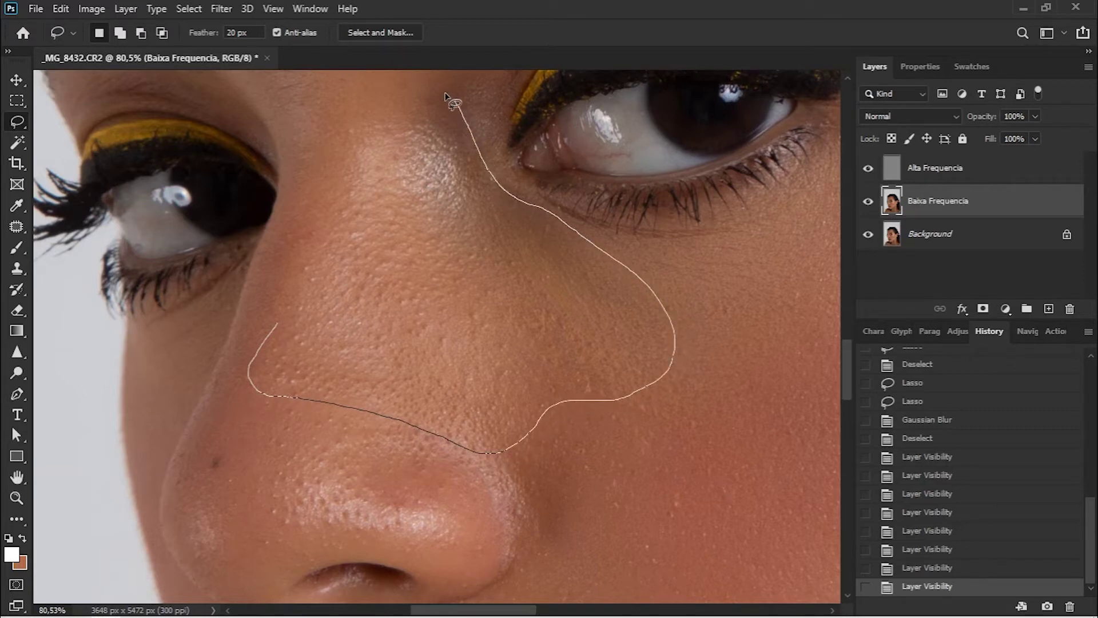
mouse_move(309, 157)
mouse_down()
mouse_move(268, 243)
mouse_move(266, 295)
mouse_up()
key(ctrl+f)
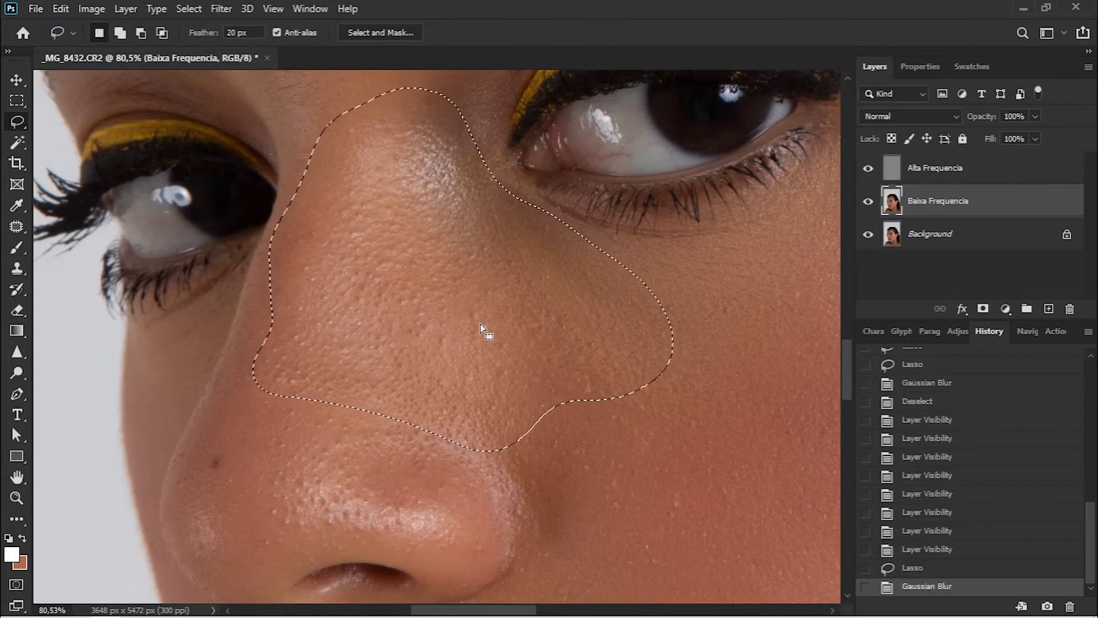
key(ctrl+d)
scroll(521, 381, down, 5)
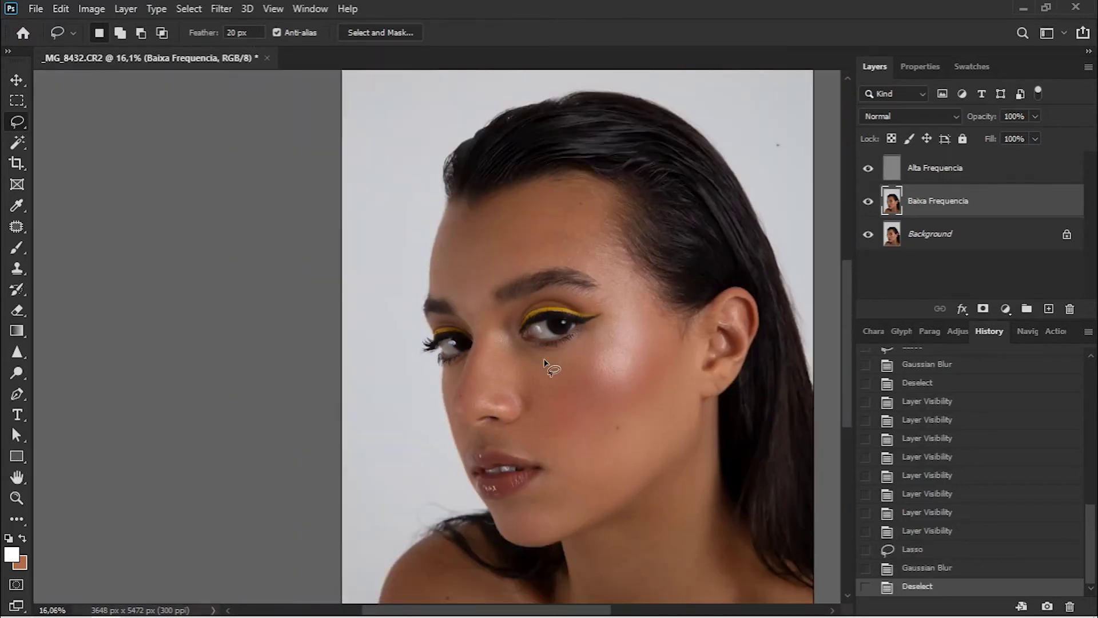
Lasso another area of skin around the nose, repeat the last Gaussian Blur on it, and deselect.
scroll(614, 366, up, 4)
scroll(400, 429, up, 4)
mouse_move(218, 390)
mouse_down()
mouse_move(225, 426)
mouse_move(256, 460)
mouse_move(450, 483)
mouse_move(474, 476)
mouse_move(454, 421)
mouse_move(399, 390)
mouse_move(344, 312)
mouse_move(307, 292)
mouse_move(250, 332)
mouse_up()
key(ctrl+f)
key(ctrl+d)
scroll(397, 330, down, 3)
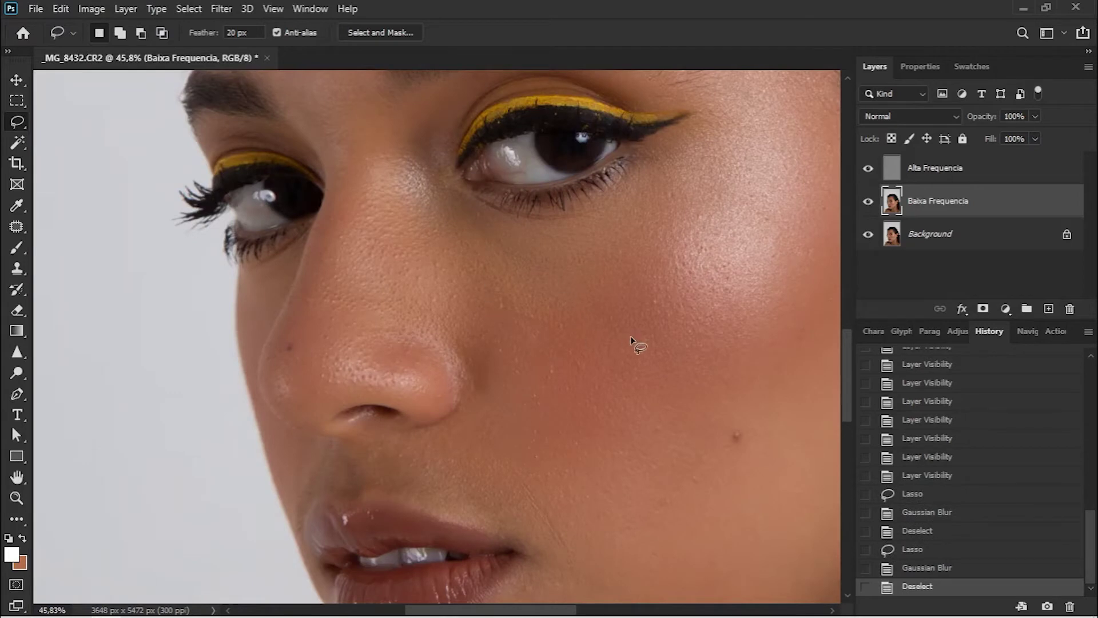
scroll(627, 337, up, 2)
scroll(627, 338, right, 3)
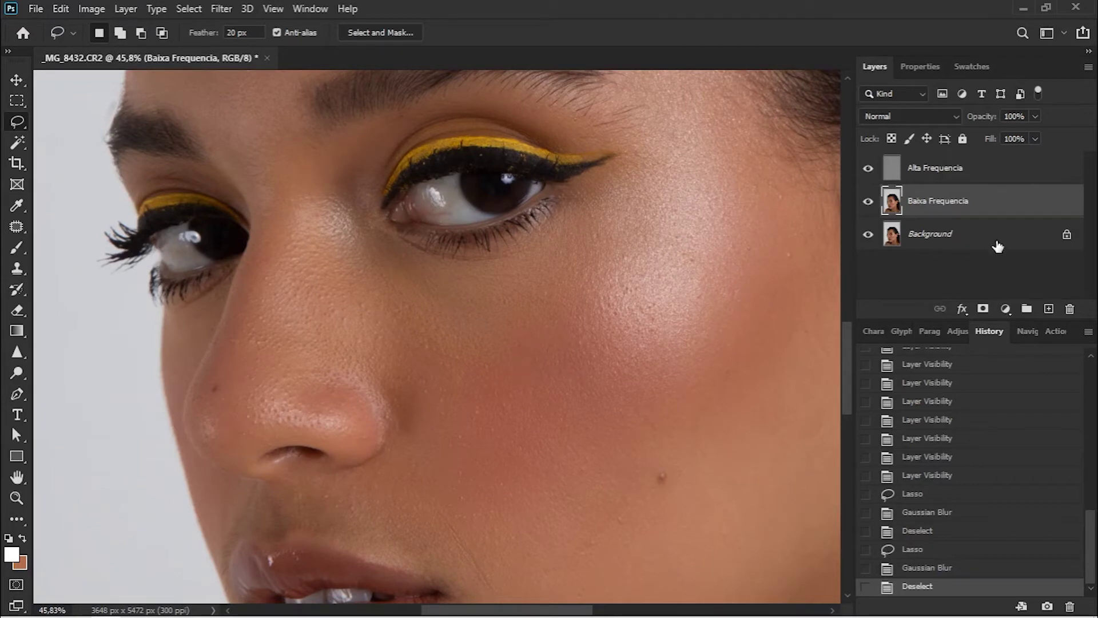
Select the Alta Frequencia layer and examine the skin texture on the nose and cheek close up and from afar.
click(932, 174)
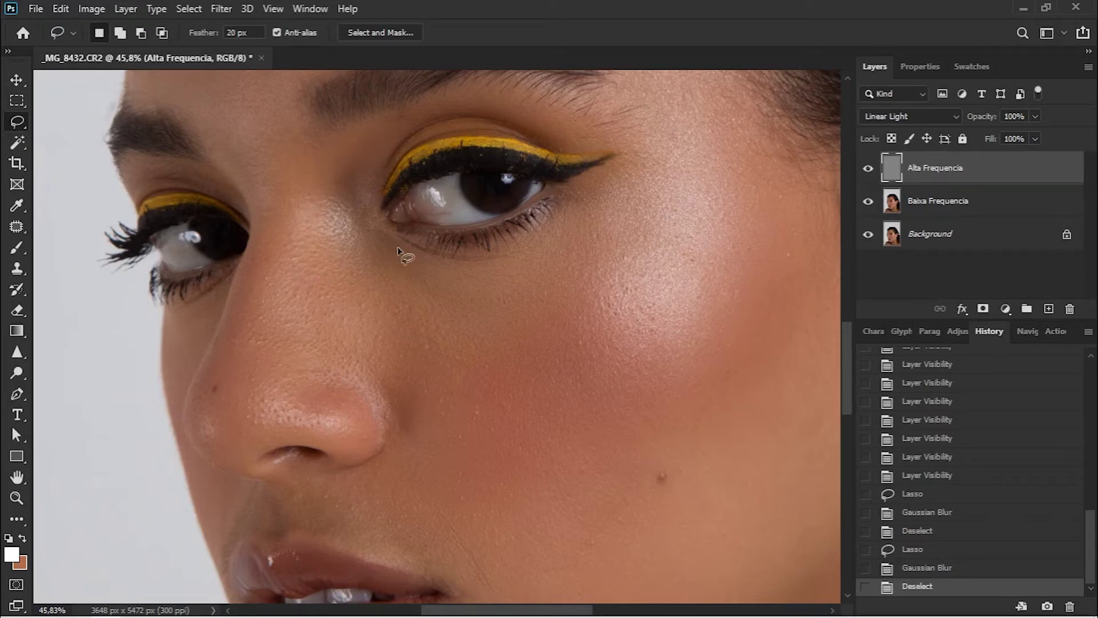
scroll(324, 225, up, 5)
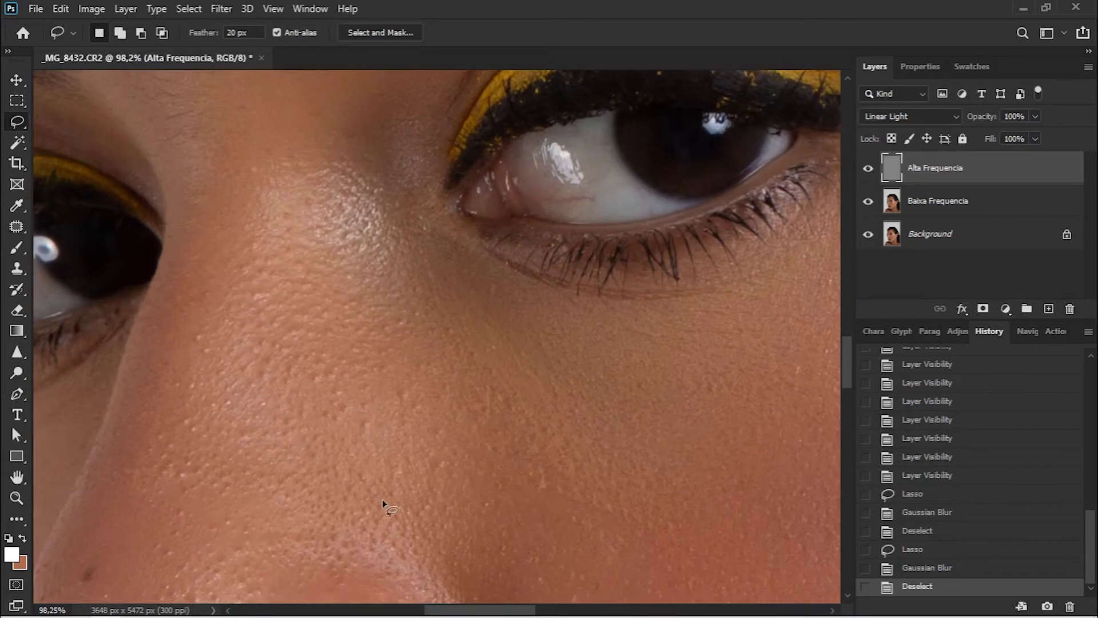
drag(411, 474, 279, 368)
scroll(589, 303, down, 2)
scroll(589, 303, down, 1)
scroll(643, 246, down, 1)
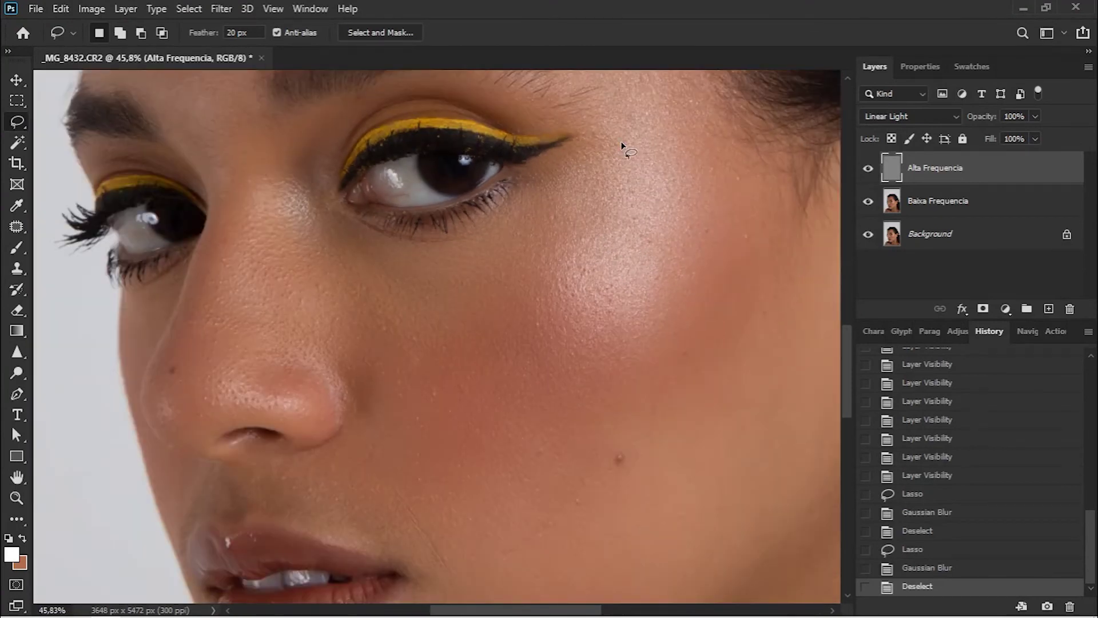
scroll(578, 294, down, 5)
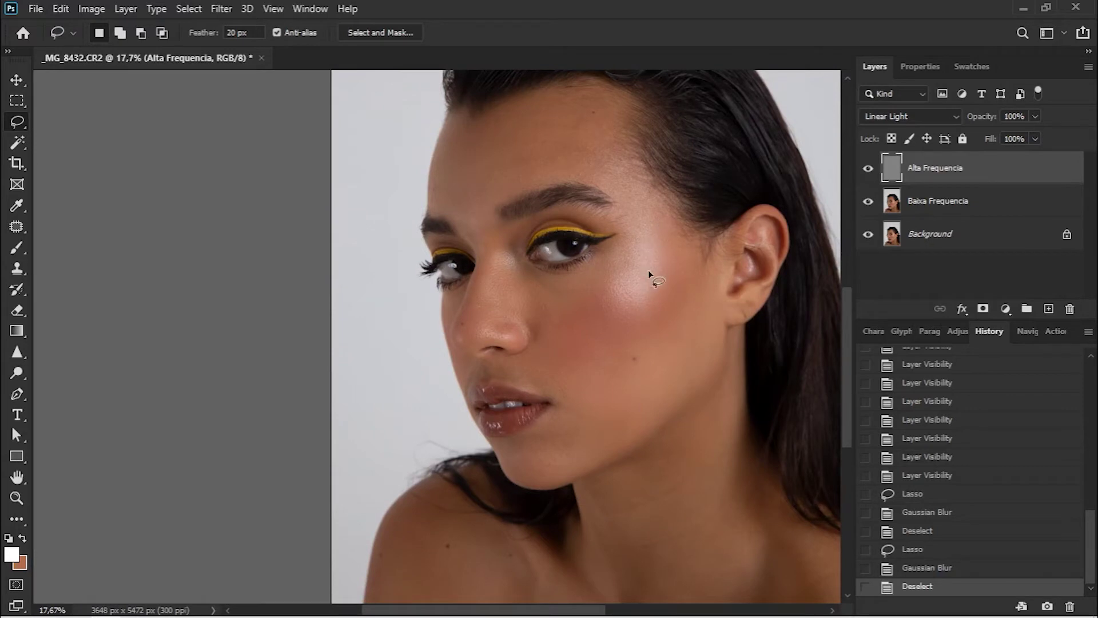
scroll(561, 320, up, 1)
scroll(588, 328, up, 1)
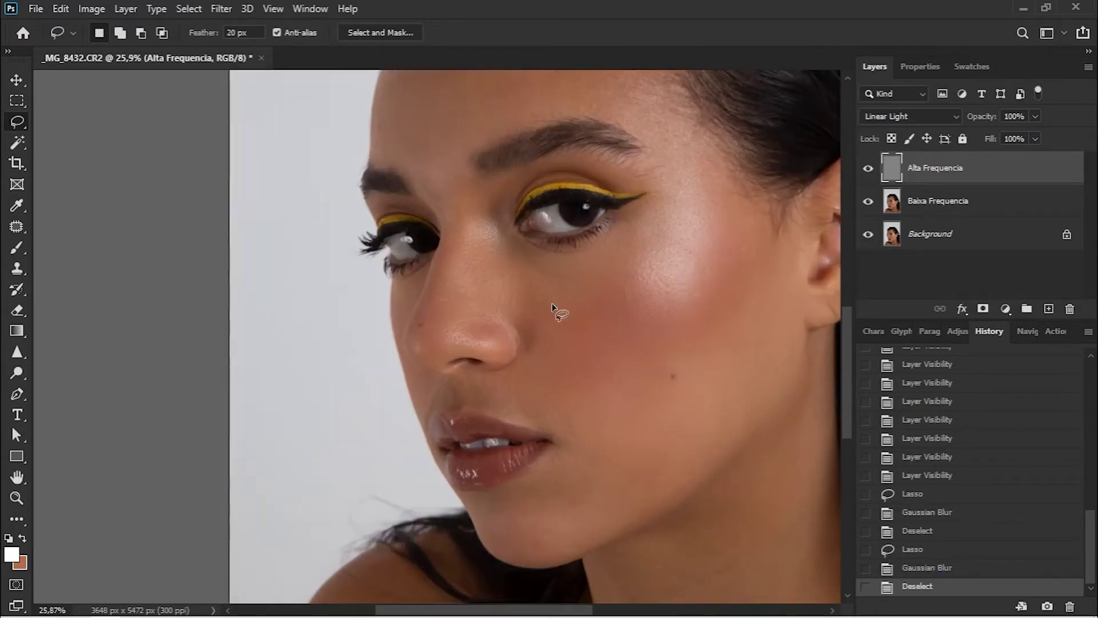
scroll(448, 326, up, 1)
scroll(515, 128, up, 2)
scroll(480, 197, up, 3)
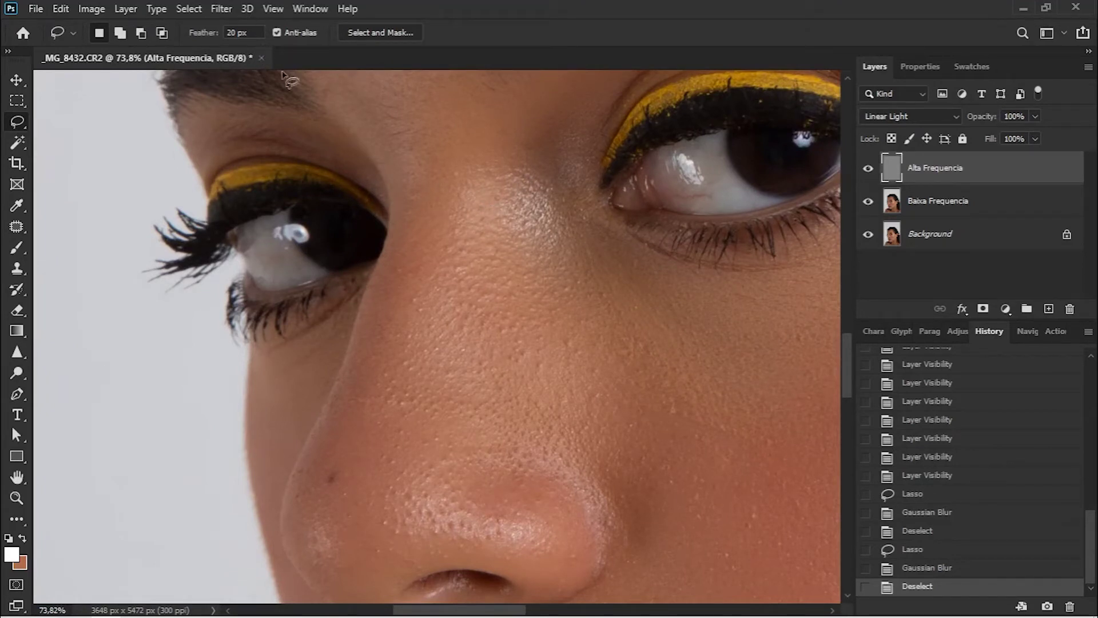
Lasso the bridge of the nose and the adjoining skin below the inner eye corner with the 20 px feather.
drag(431, 231, 395, 358)
mouse_move(513, 441)
mouse_down()
mouse_move(617, 474)
mouse_move(750, 477)
mouse_move(787, 457)
mouse_move(789, 433)
mouse_move(715, 341)
mouse_up()
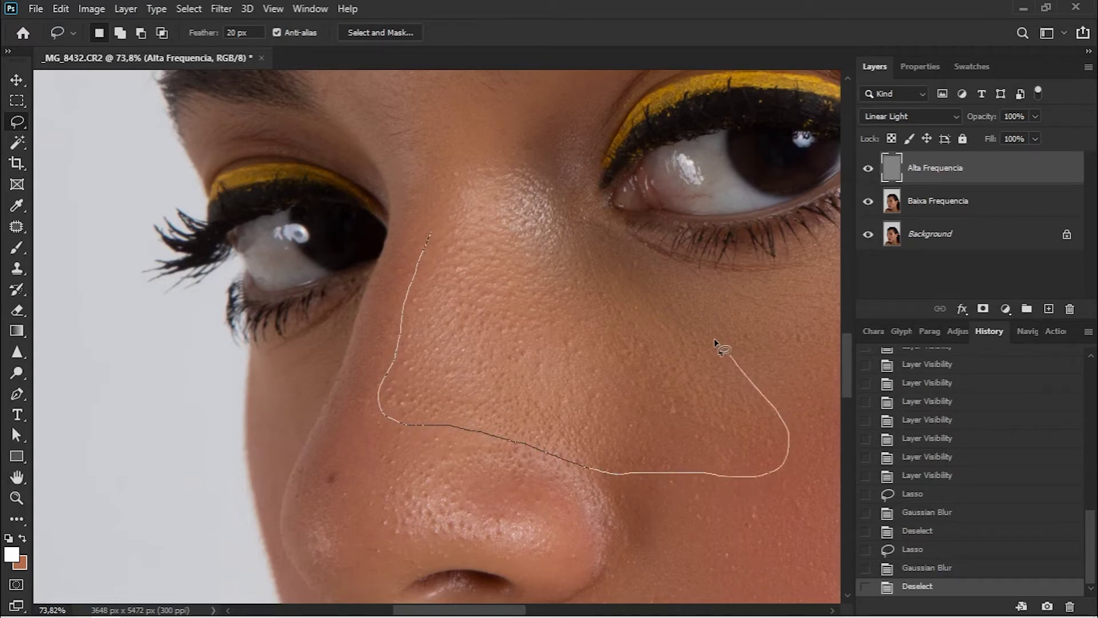
drag(641, 278, 552, 198)
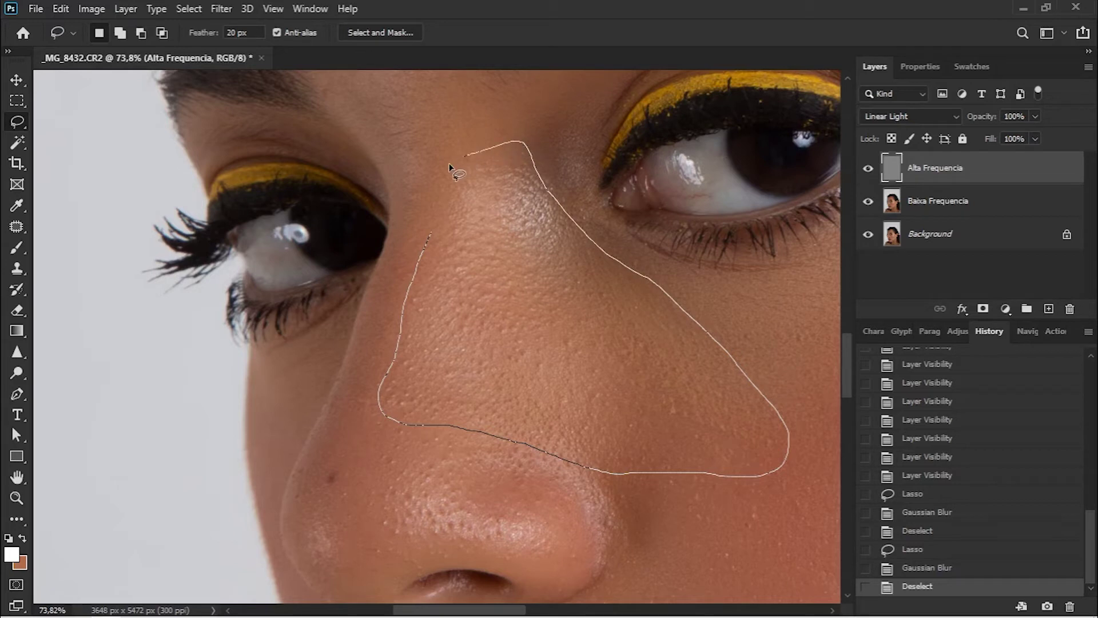
drag(449, 167, 441, 174)
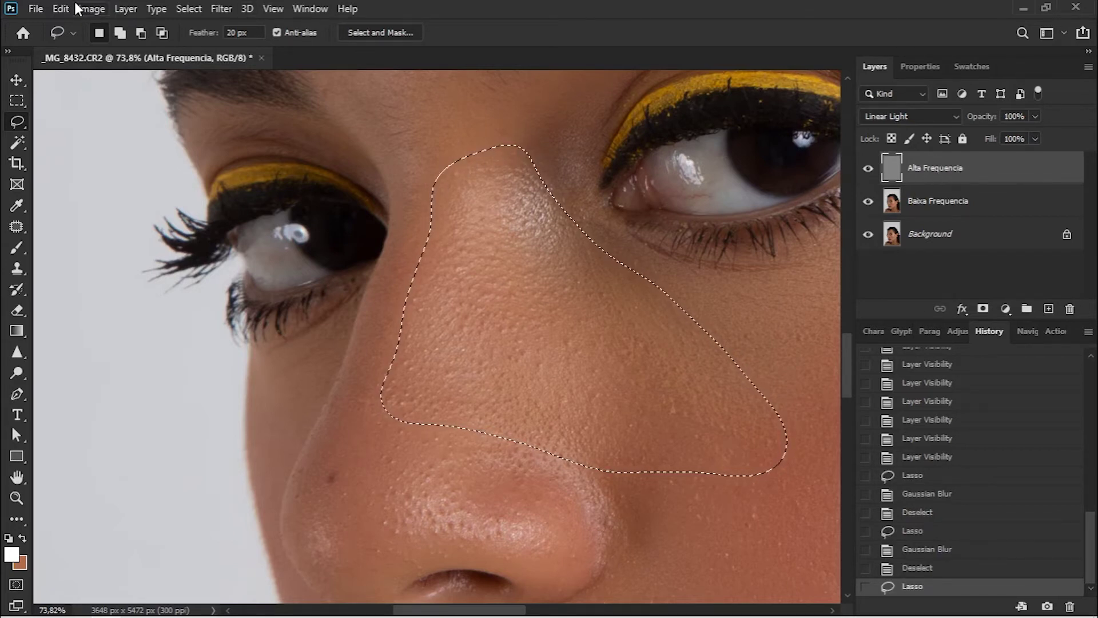
Fill the nose selection on the Alta Frequencia layer with Content-Aware in Normal mode at 100% opacity, and deselect.
click(61, 8)
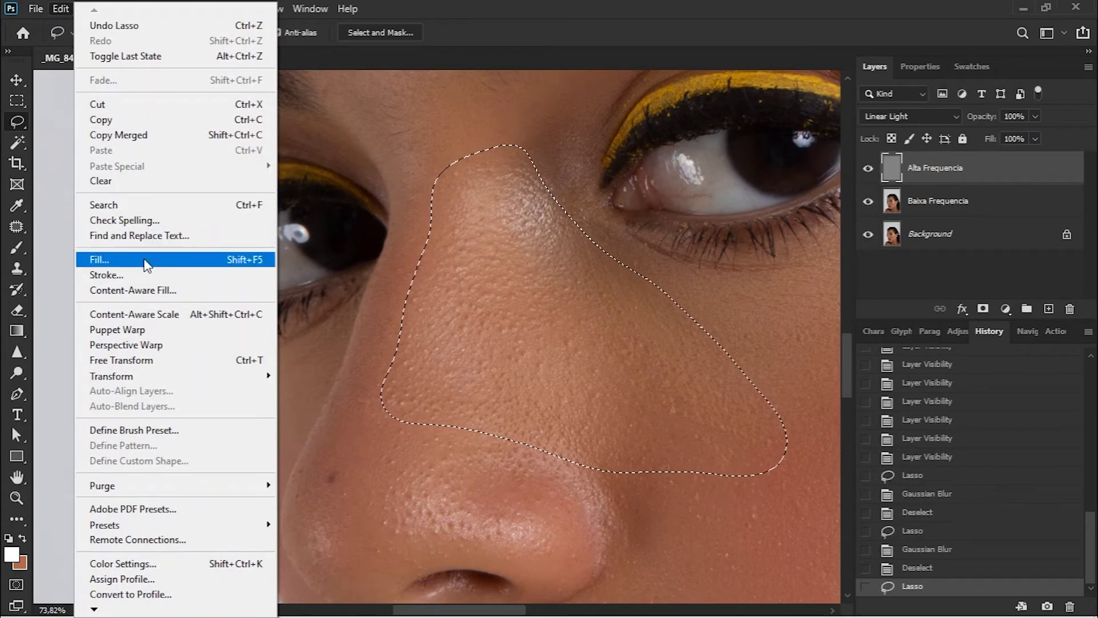
click(243, 263)
drag(766, 86, 888, 93)
click(922, 113)
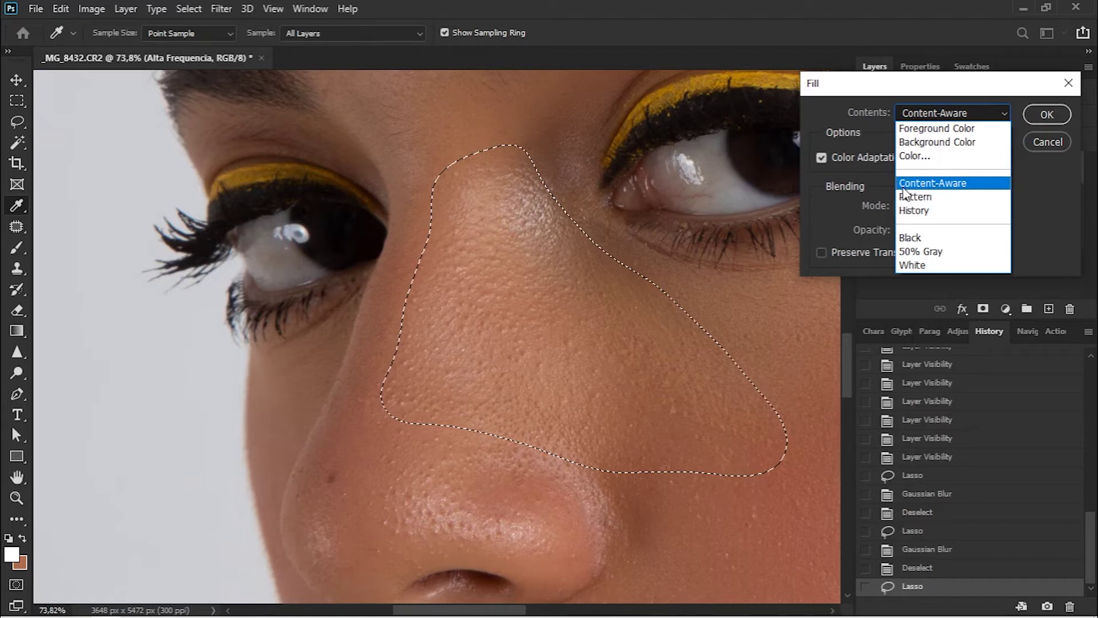
click(932, 184)
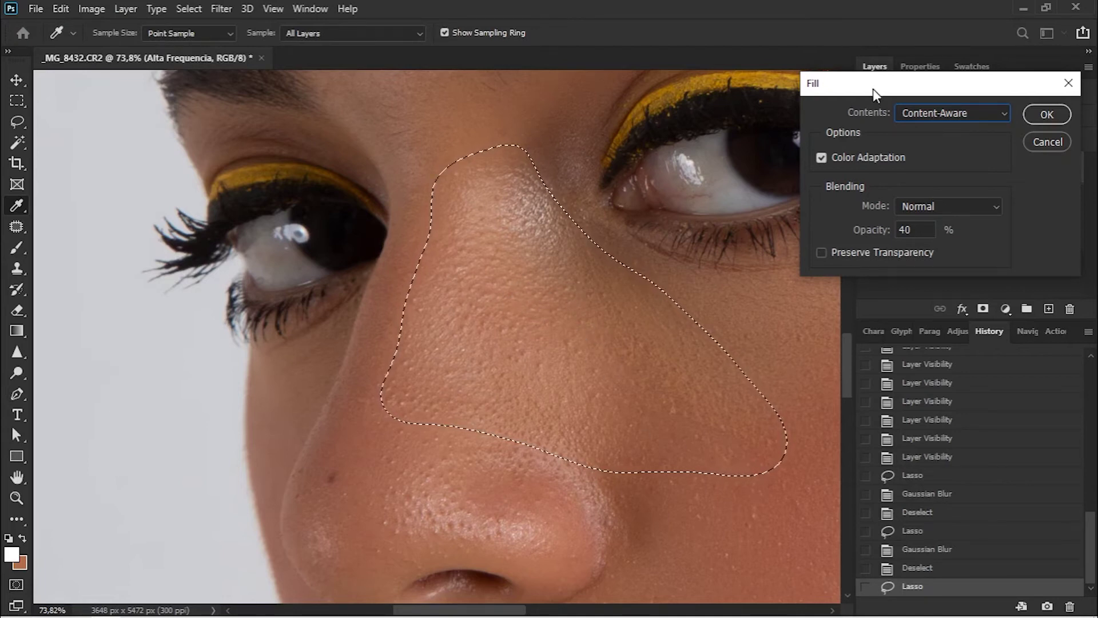
drag(873, 88, 895, 231)
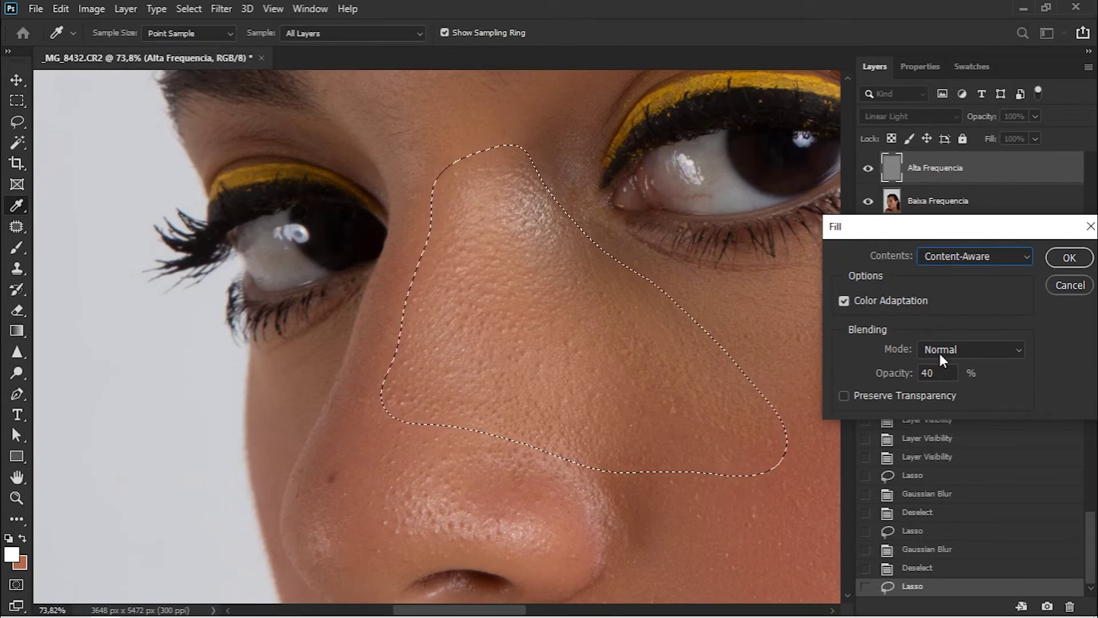
double_click(949, 375)
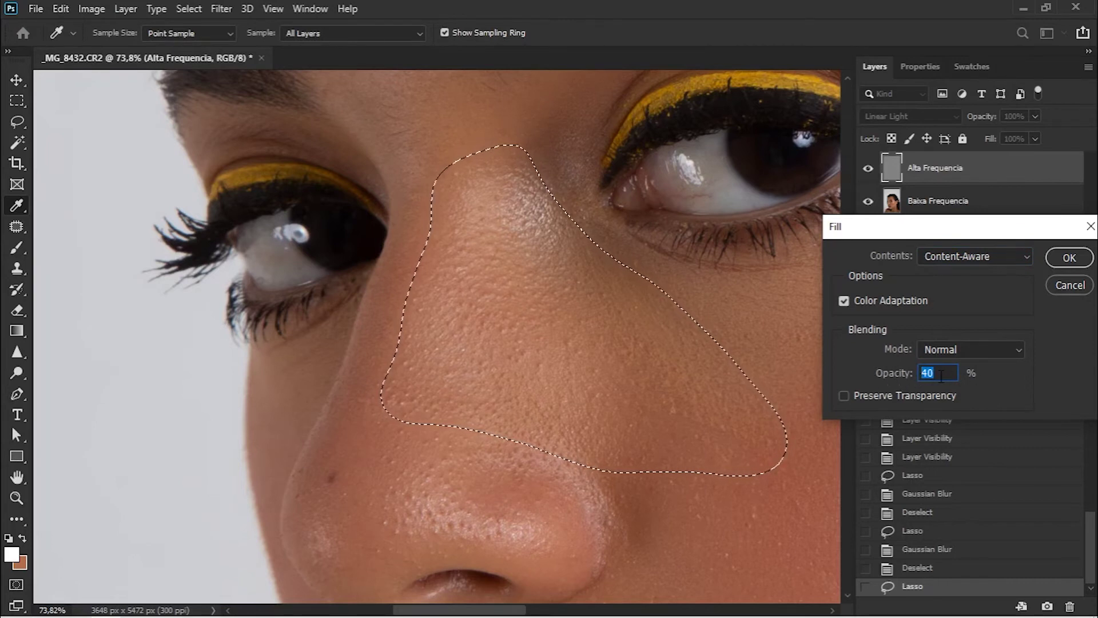
text(100)
click(1059, 255)
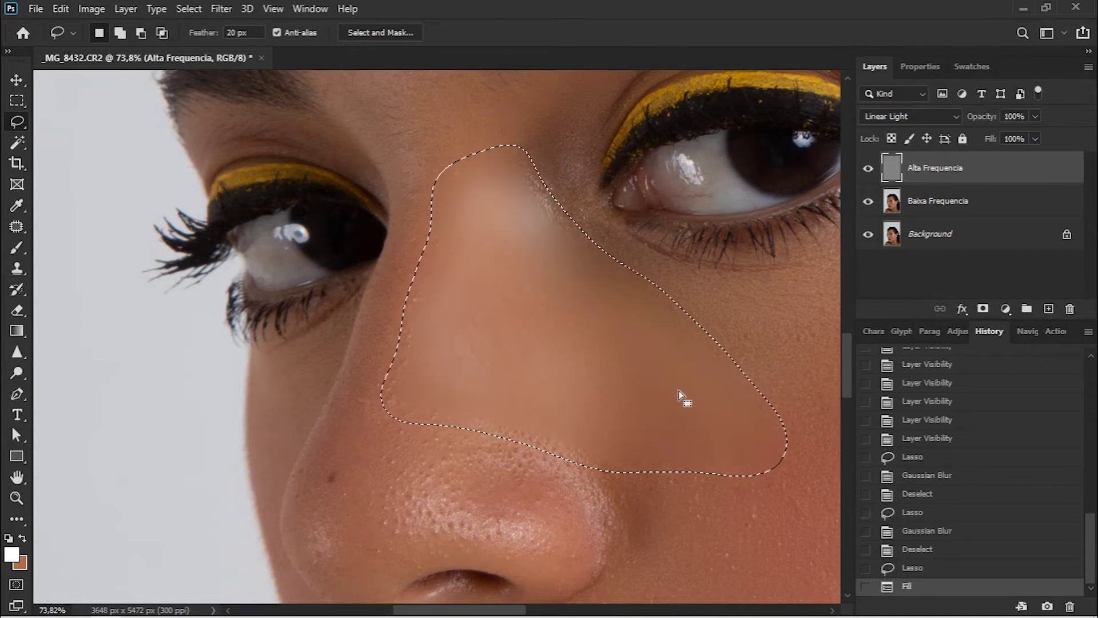
key(ctrl+d)
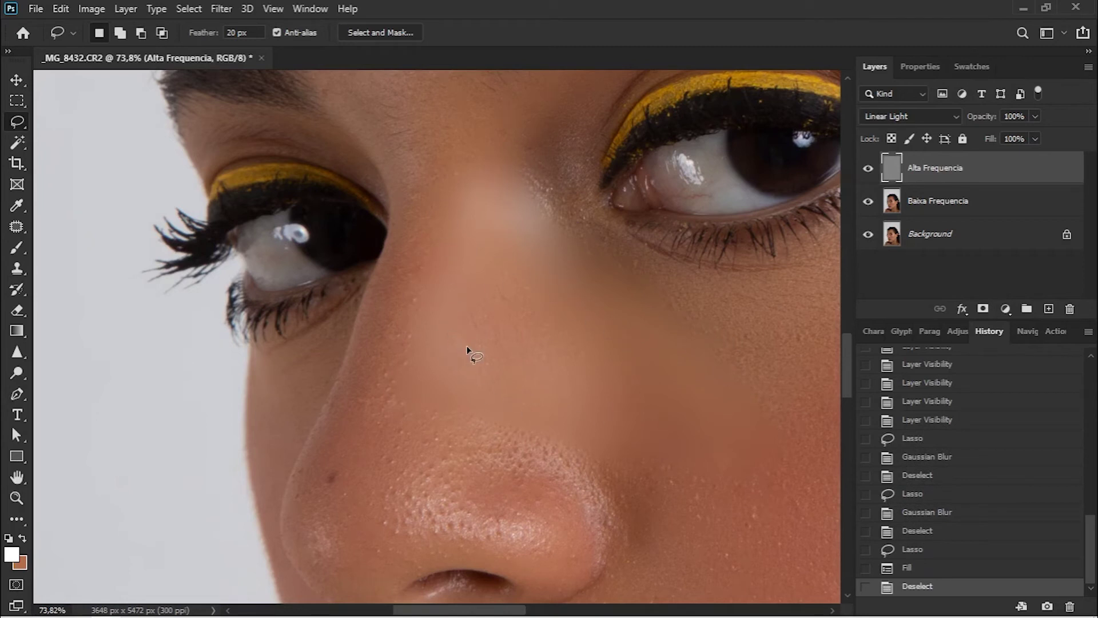
Compare the full-strength fill with the original by isolating the Background layer and restoring the others, both times on the whole face.
scroll(471, 345, down, 5)
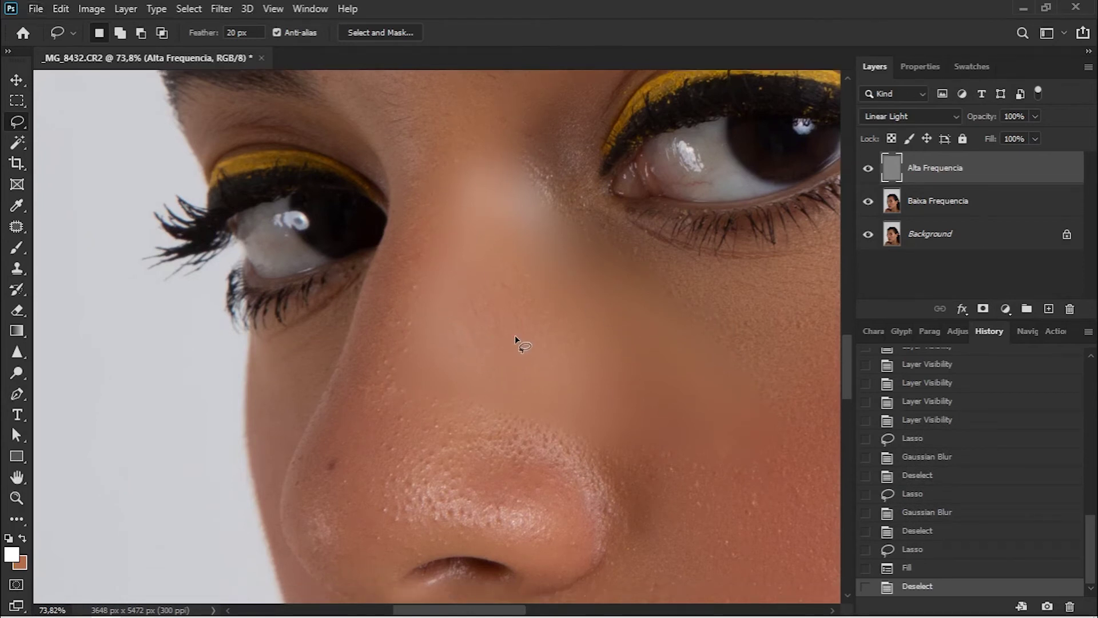
scroll(516, 334, down, 3)
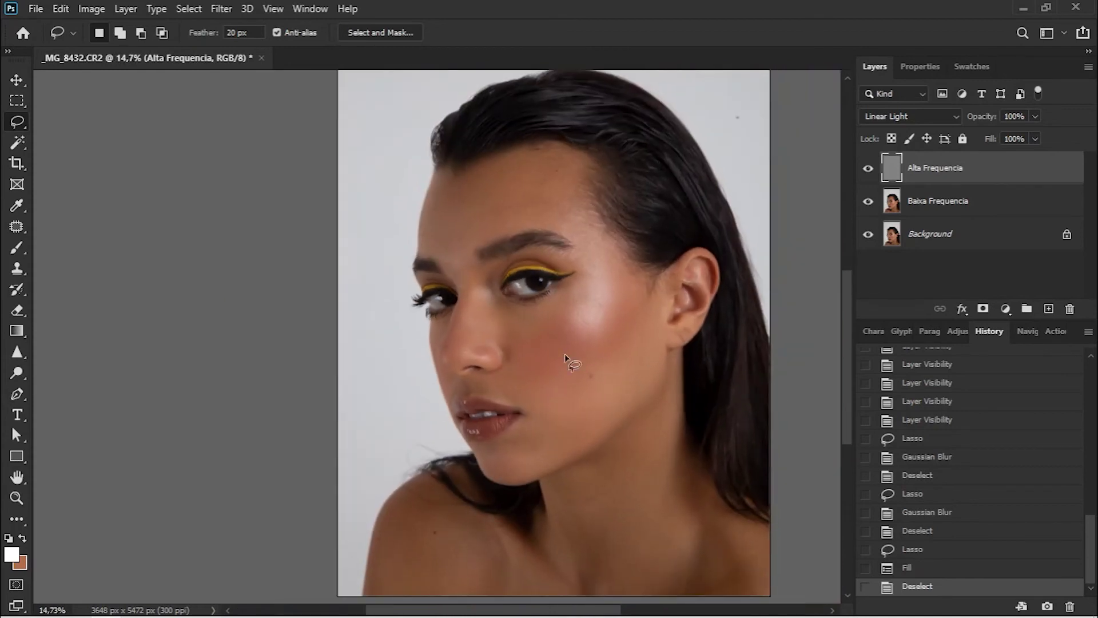
click(868, 235)
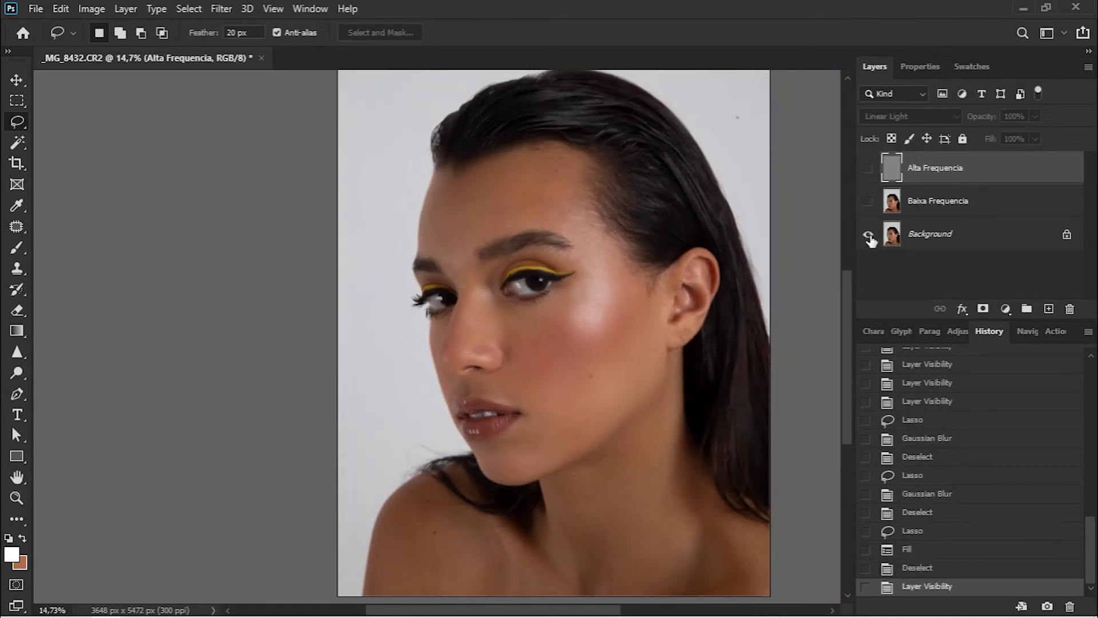
click(868, 234)
click(868, 234)
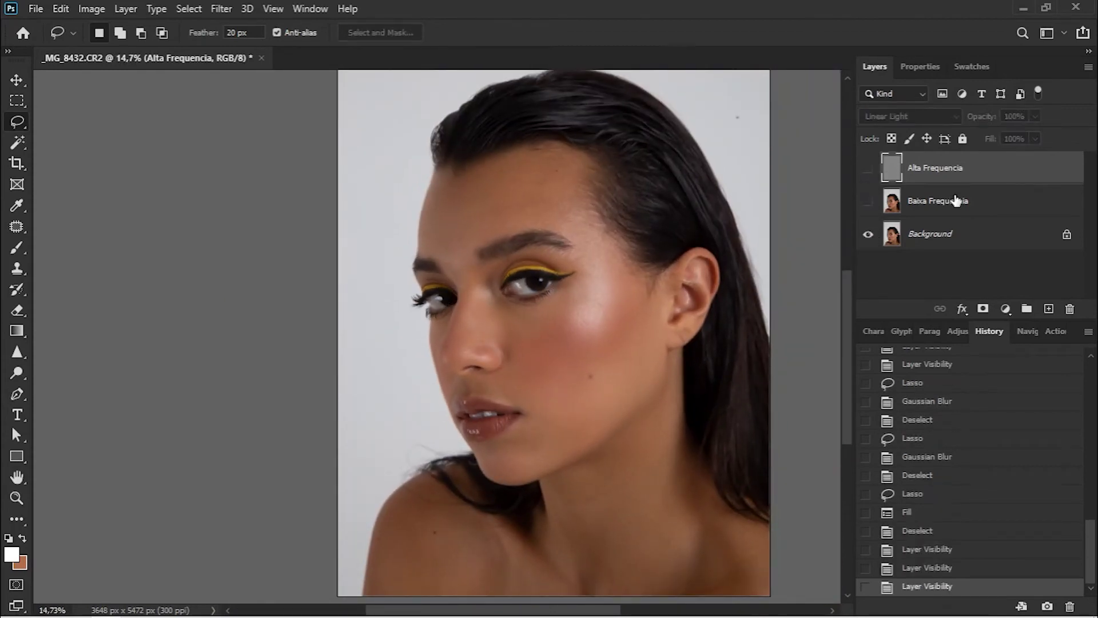
click(868, 235)
scroll(548, 265, up, 5)
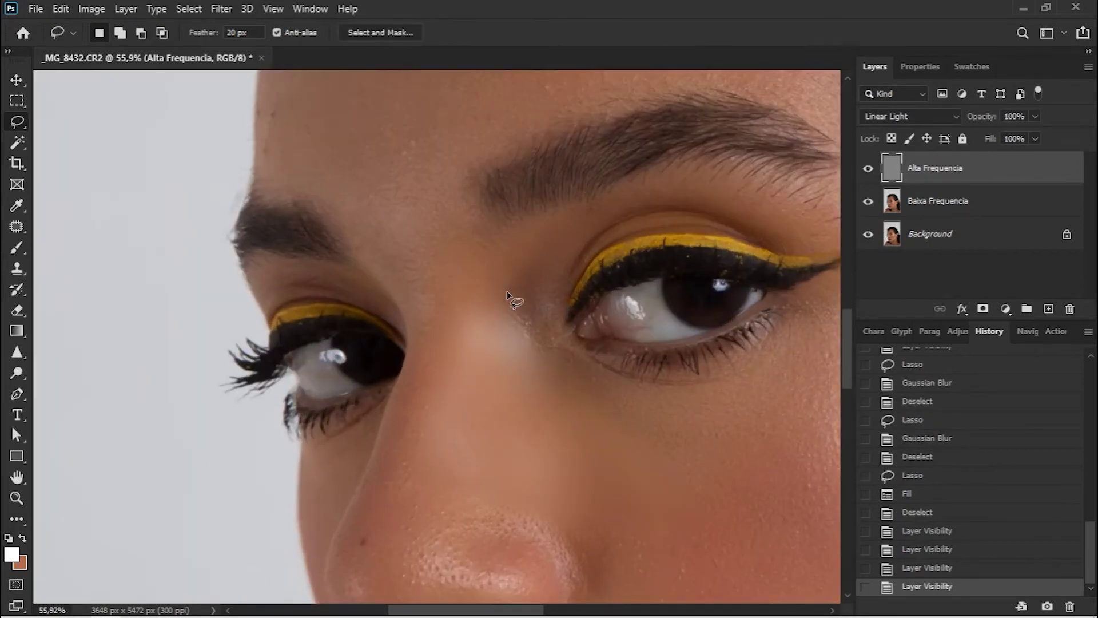
Revert the history to the nose lasso selection made before the 100% Content-Aware fill.
key(ctrl+z)
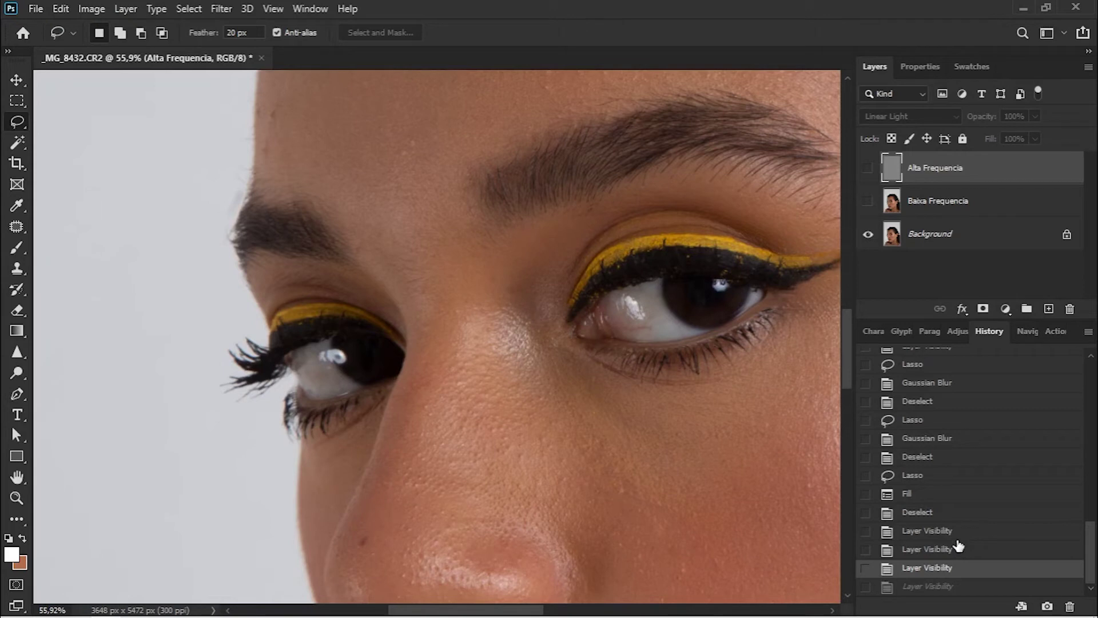
click(935, 478)
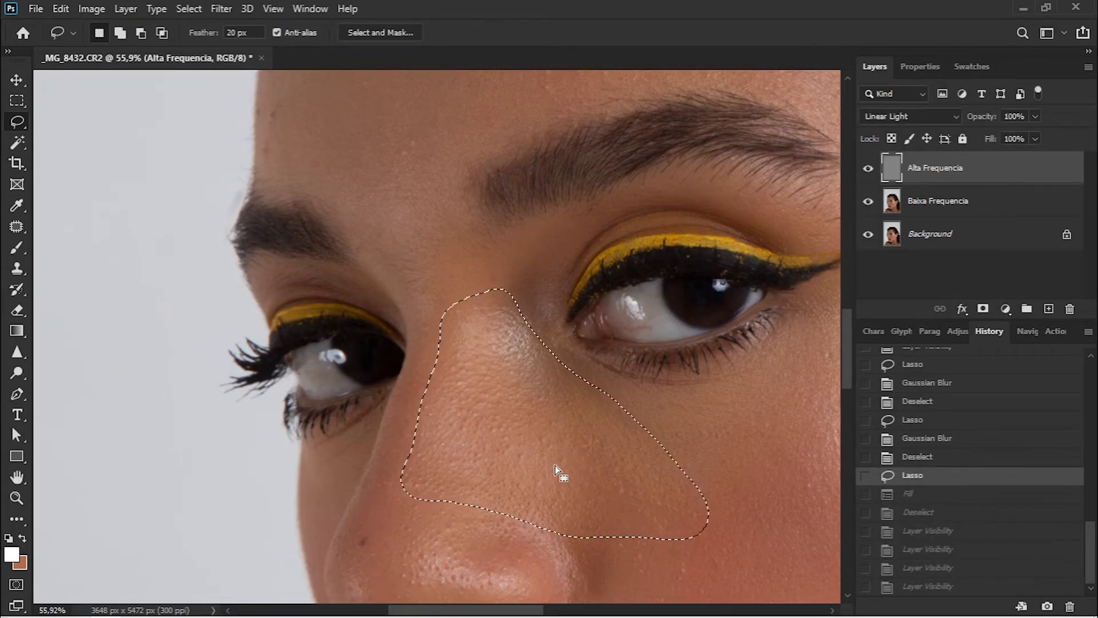
Fill the nose selection on the Alta Frequencia layer with Content-Aware at 30% opacity, and deselect.
click(62, 8)
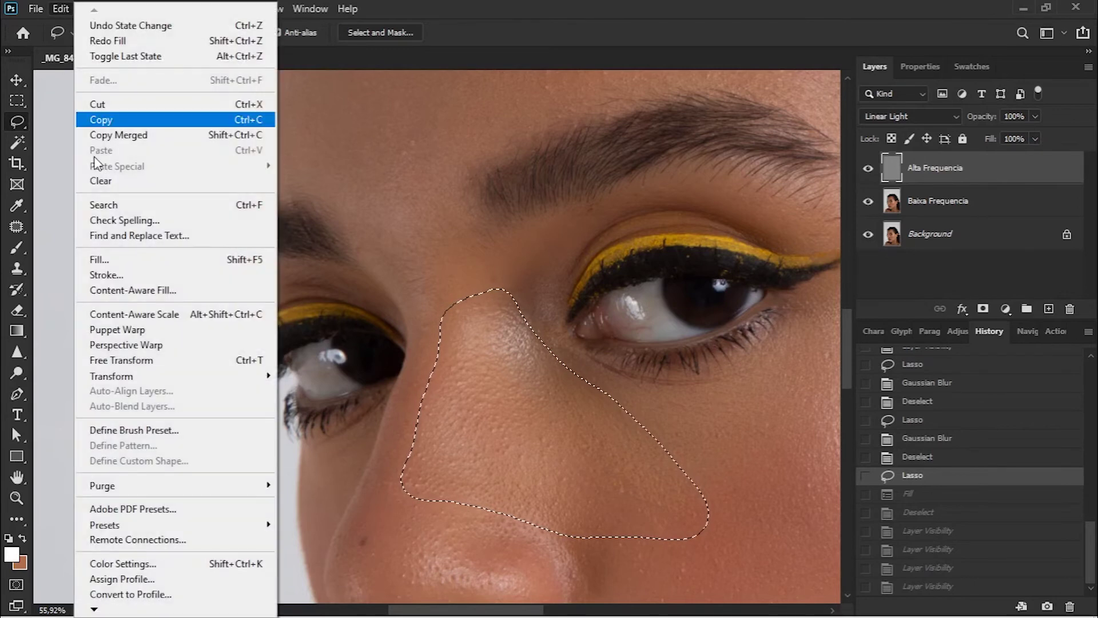
click(166, 259)
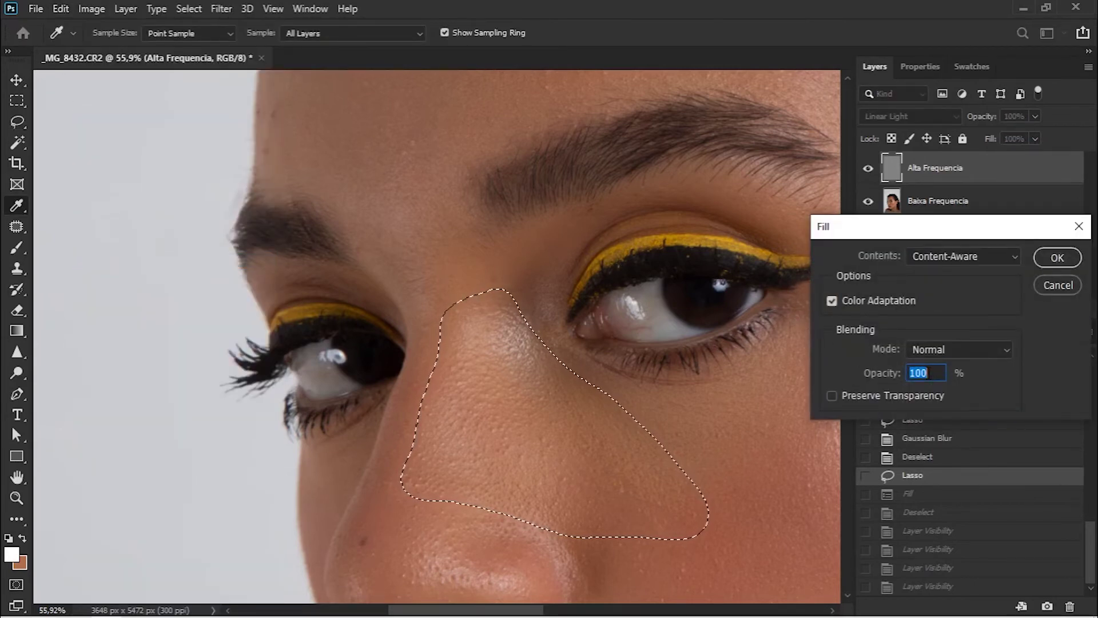
text(30)
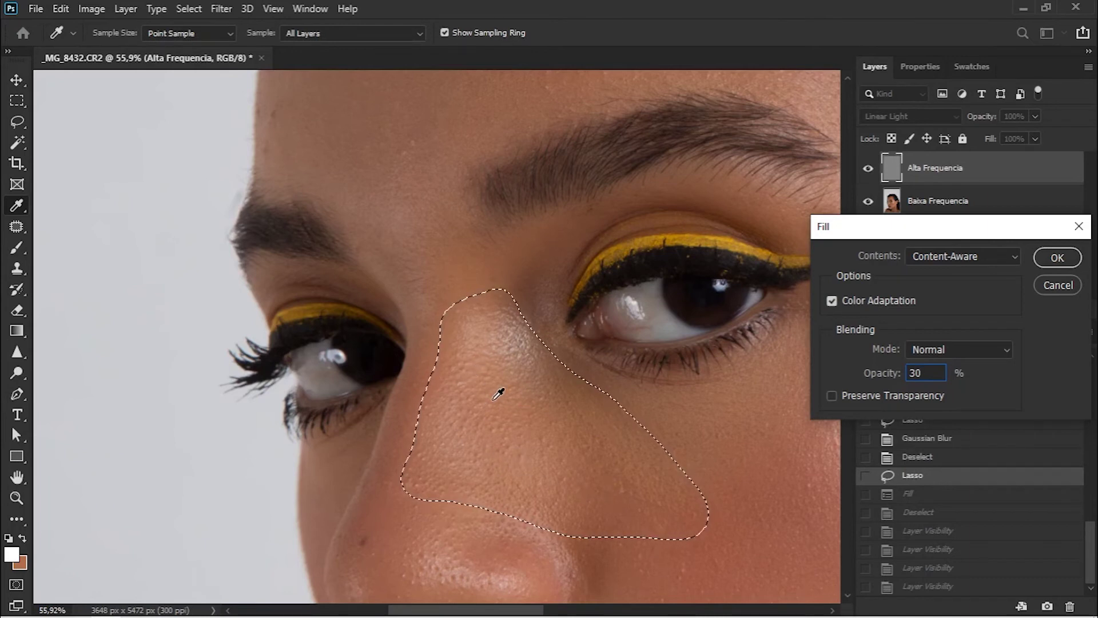
click(1057, 258)
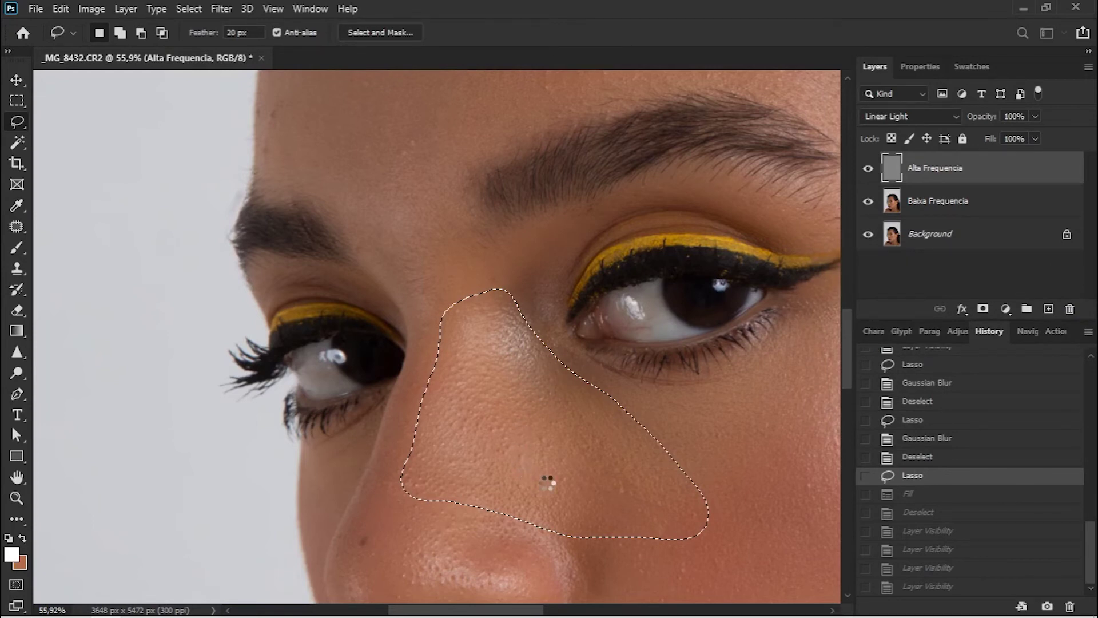
key(ctrl+d)
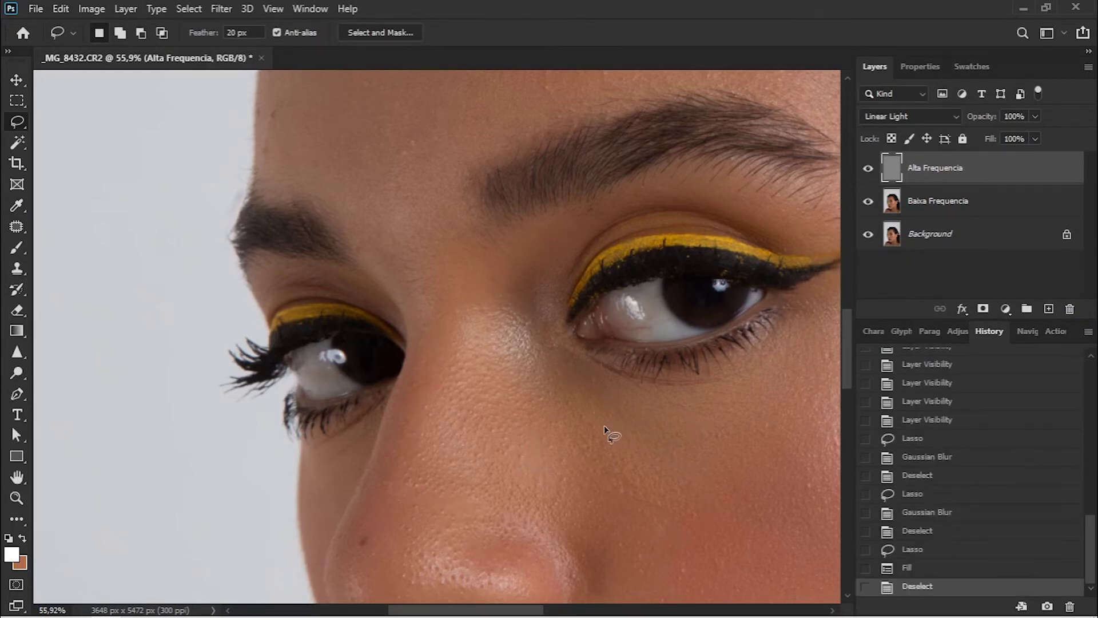
Compare the nose texture before and after the 30% fill by switching between history states, ending on the filled one.
scroll(584, 500, up, 8)
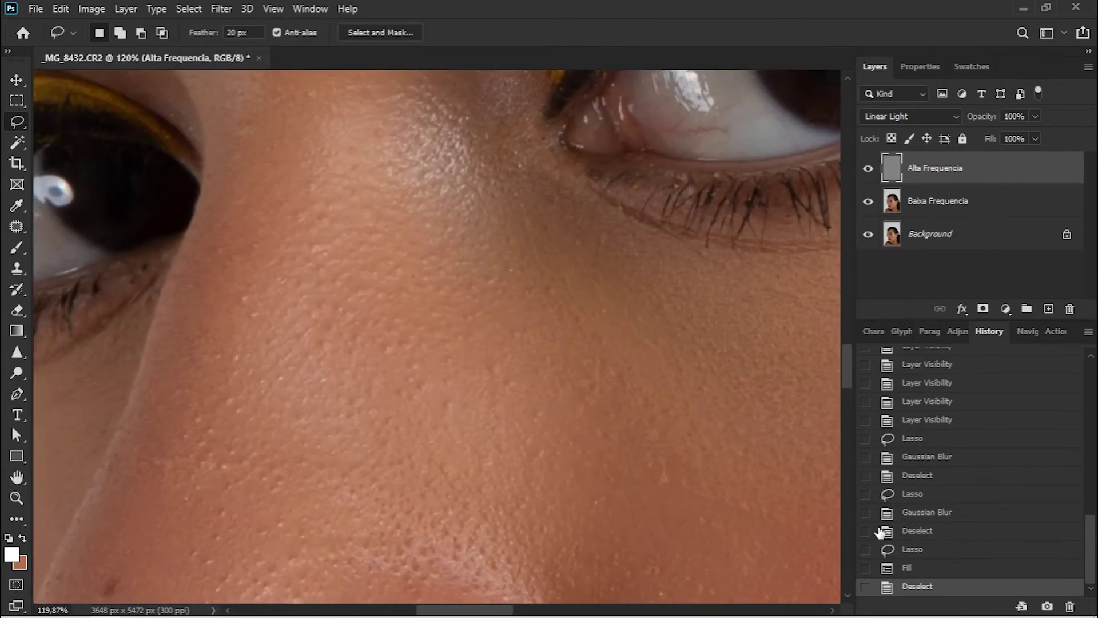
click(920, 533)
click(951, 592)
click(948, 538)
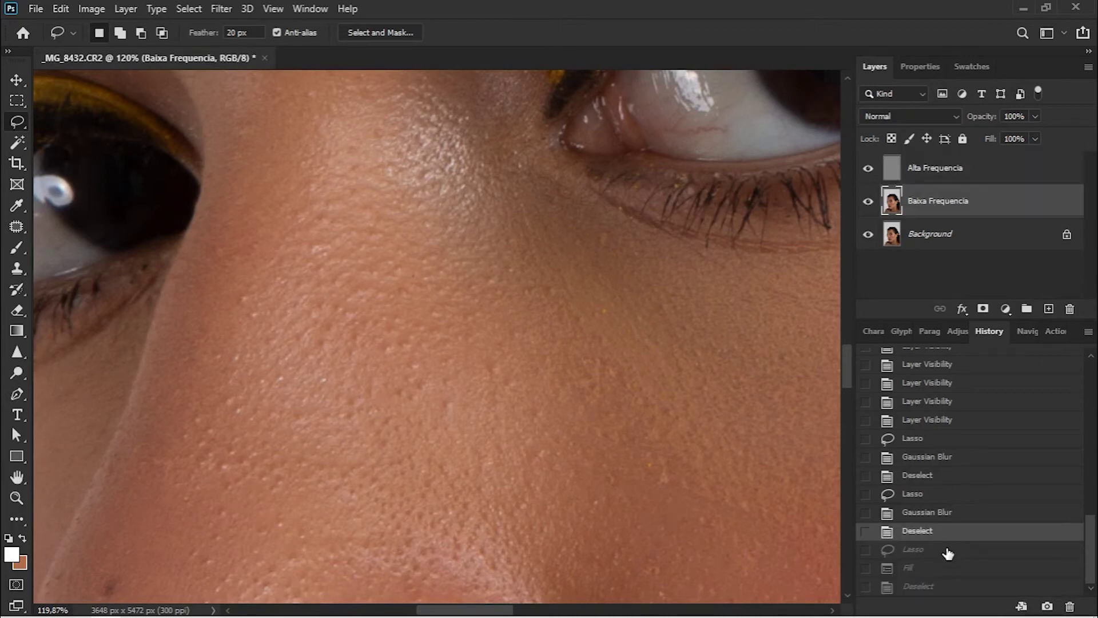
click(949, 584)
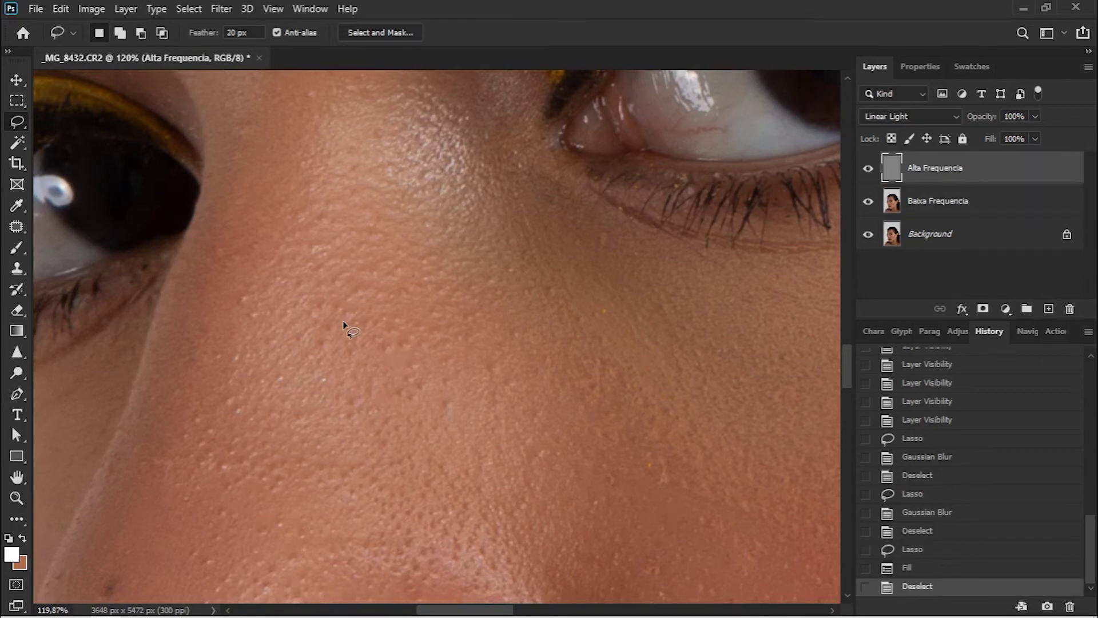
Lasso the shiny pores on the nose tip, fill them on the Alta Frequencia layer with Content-Aware at 30% opacity, and deselect.
scroll(342, 320, down, 3)
scroll(327, 505, up, 4)
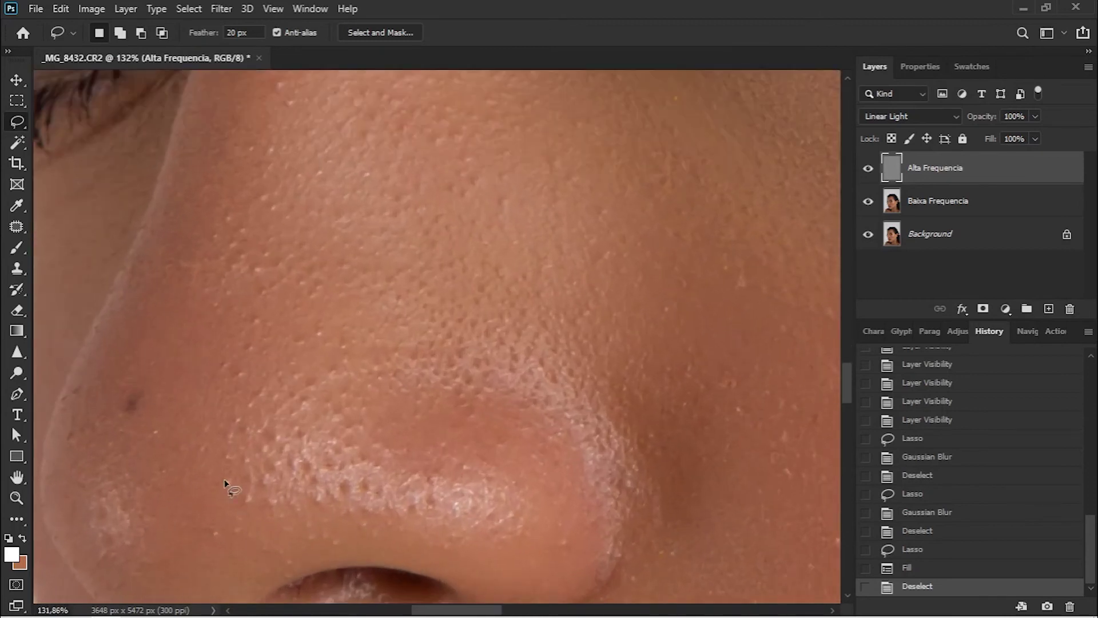
mouse_move(207, 440)
mouse_down()
mouse_move(175, 493)
mouse_move(184, 536)
mouse_up()
mouse_move(356, 292)
mouse_down()
mouse_move(236, 296)
mouse_move(195, 336)
mouse_up()
drag(173, 424, 173, 426)
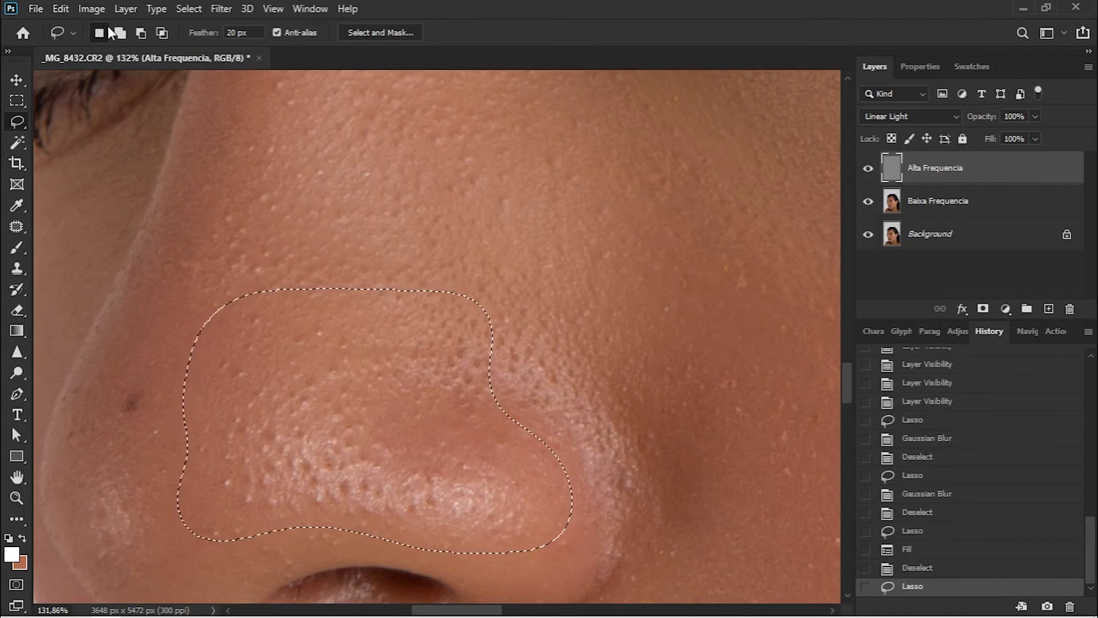
key(shift+BackSpace)
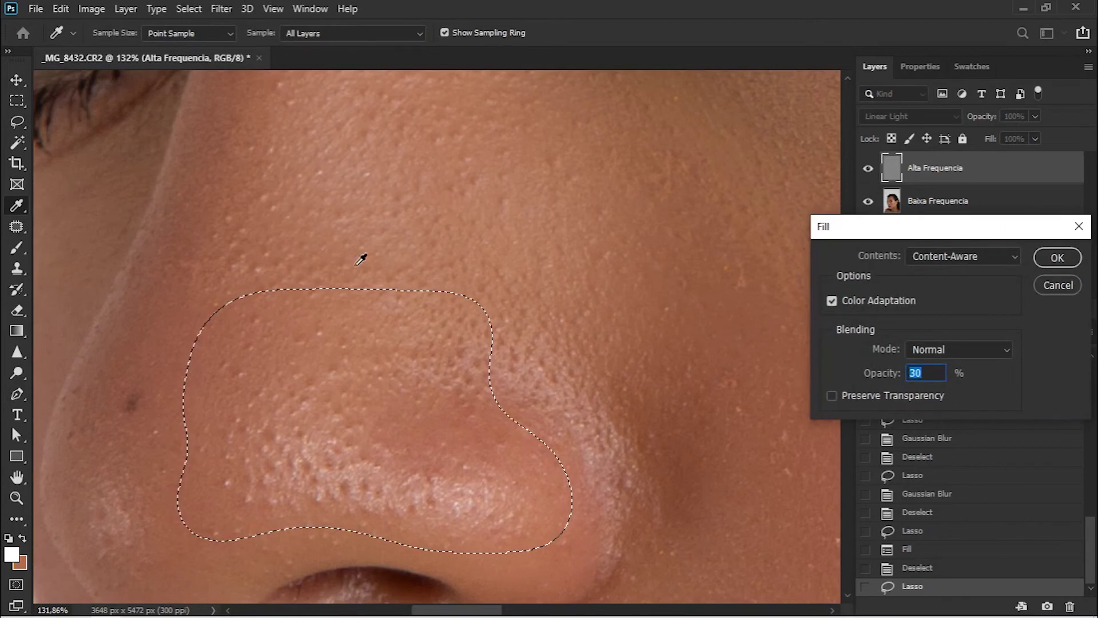
drag(984, 227, 880, 182)
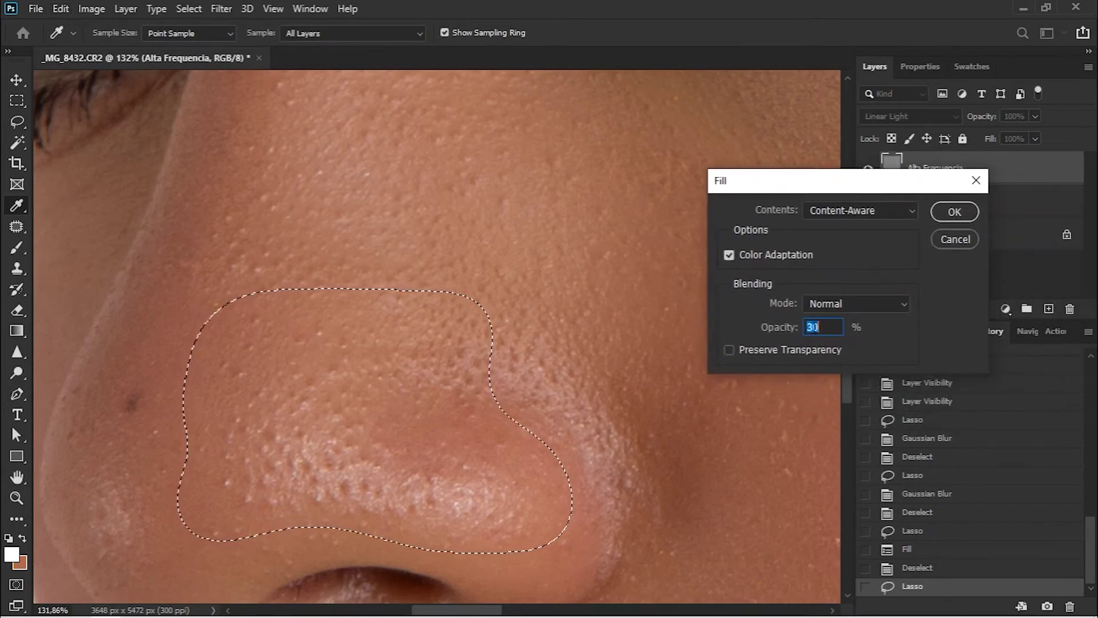
click(954, 210)
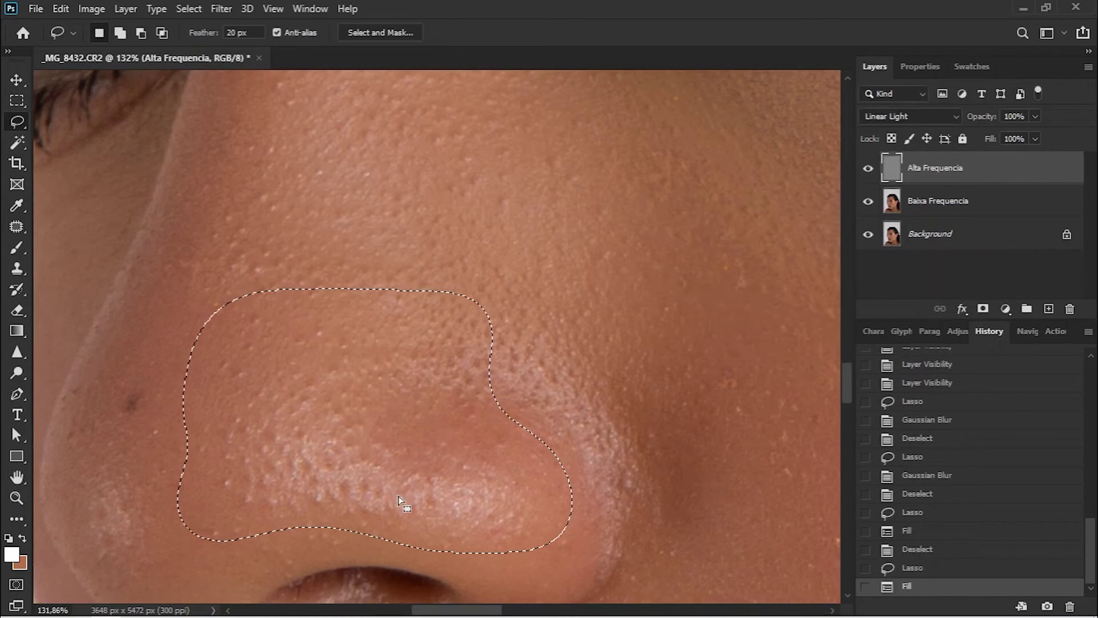
key(ctrl+d)
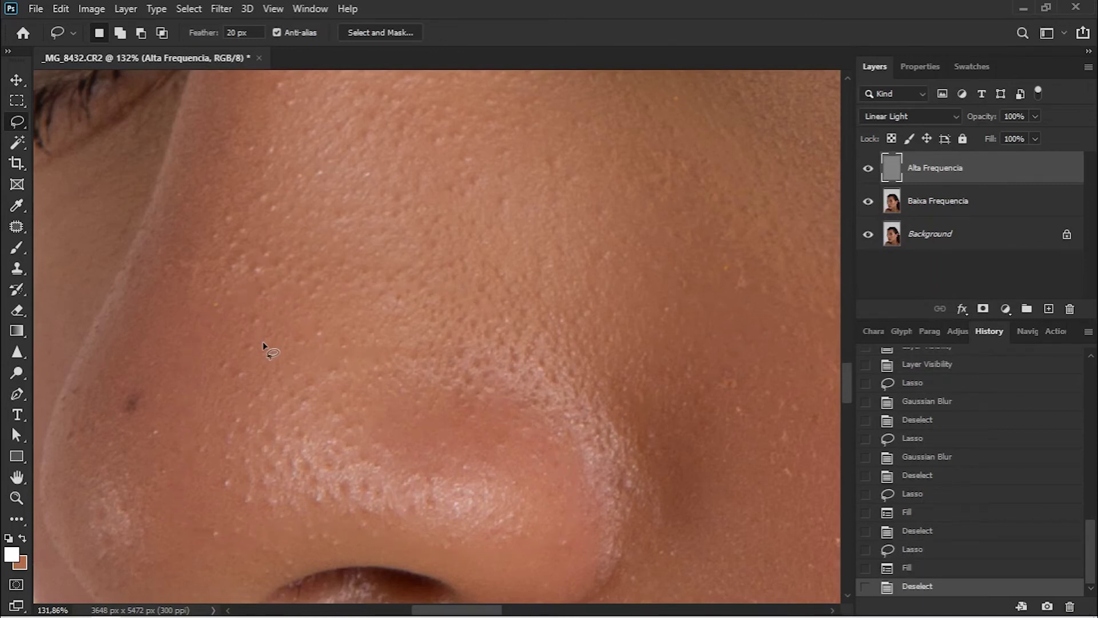
Draw a lasso selection with 20 px feather along the crease directly below the eye's lower lashes.
scroll(533, 324, down, 3)
key(super)
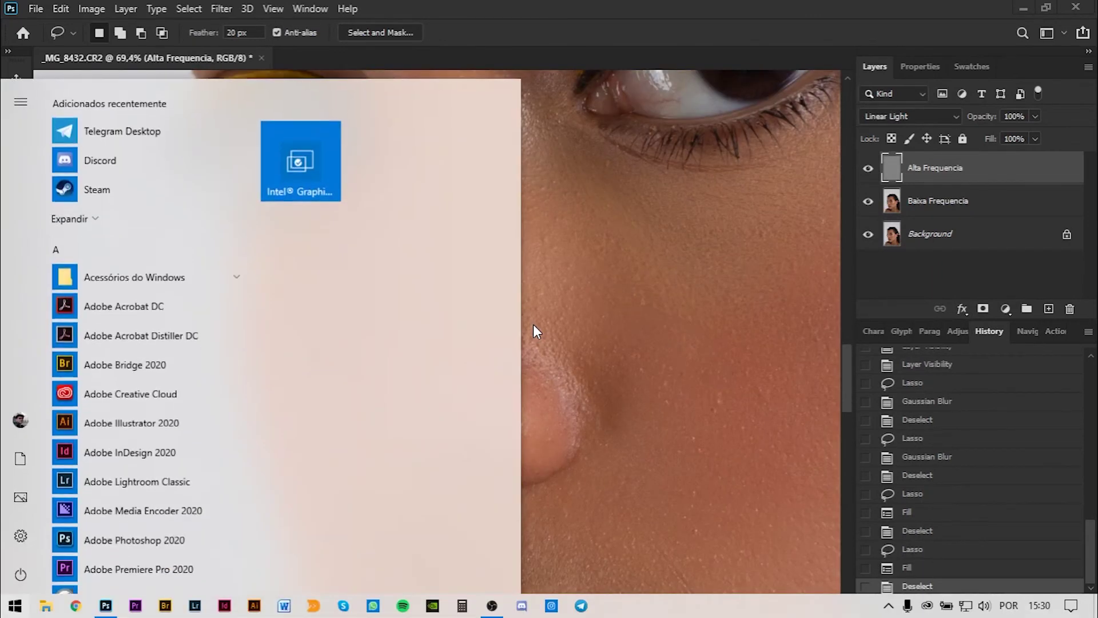
key(super)
scroll(542, 324, down, 2)
scroll(722, 207, up, 5)
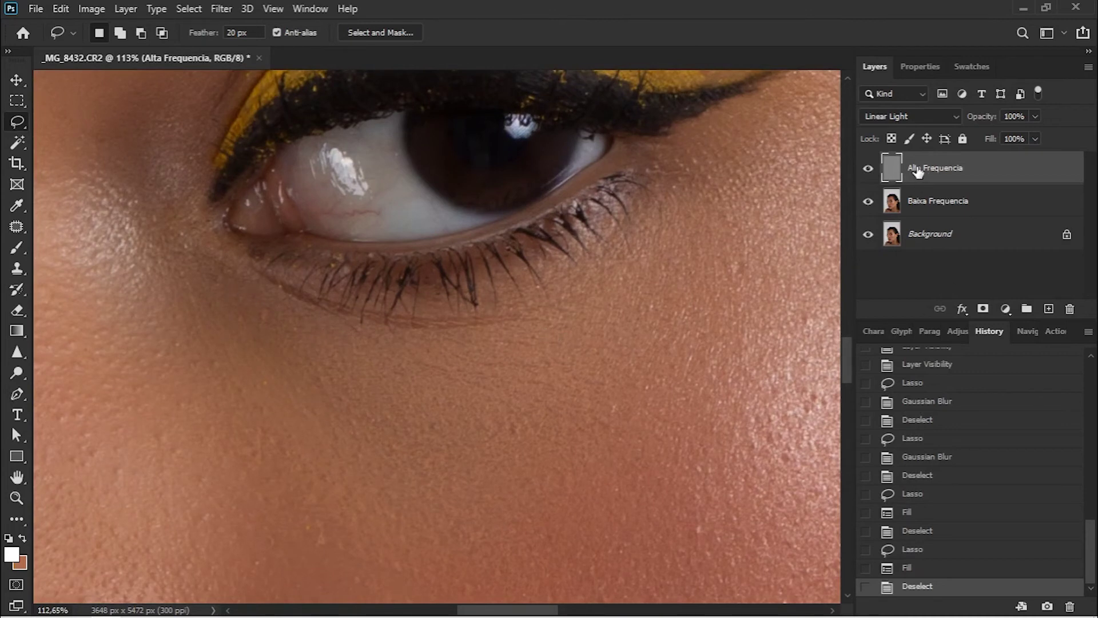
drag(251, 285, 312, 327)
mouse_move(449, 307)
mouse_down()
mouse_move(368, 304)
mouse_move(212, 251)
mouse_move(215, 276)
mouse_move(236, 298)
mouse_up()
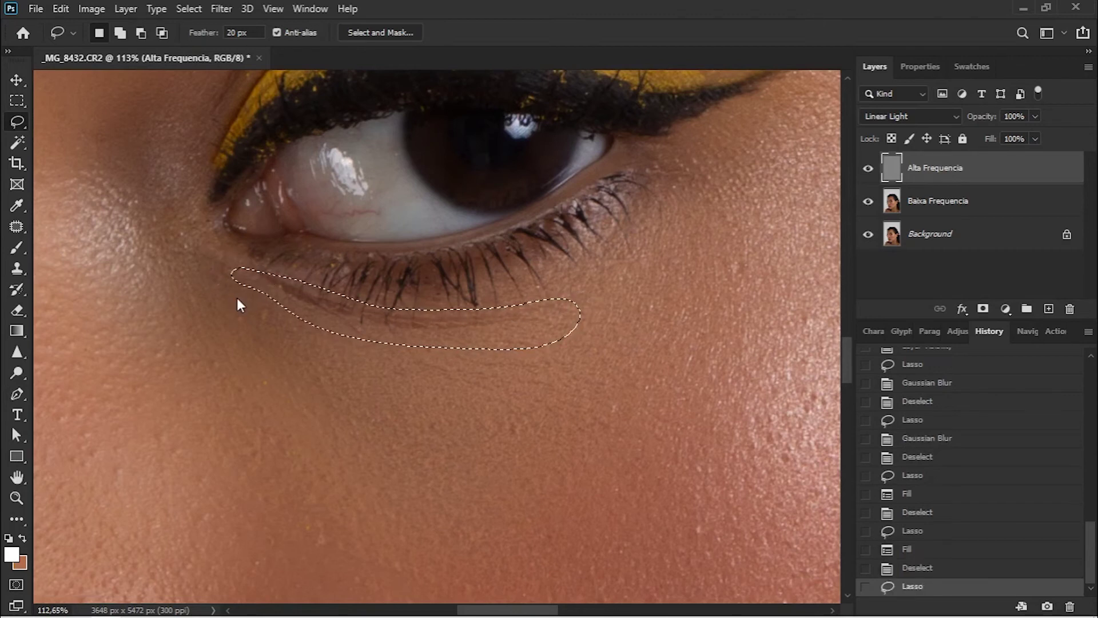
Try a Content-Aware fill at 50% opacity on the under-eye selection of the Alta Frequencia layer.
key(shift+F5)
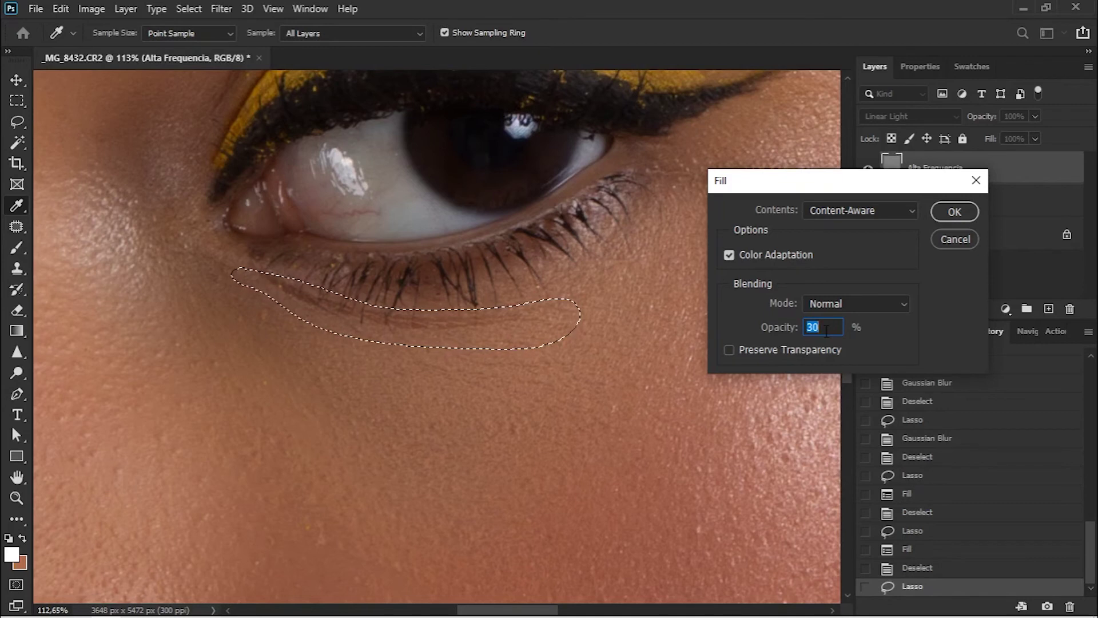
text(50)
click(966, 211)
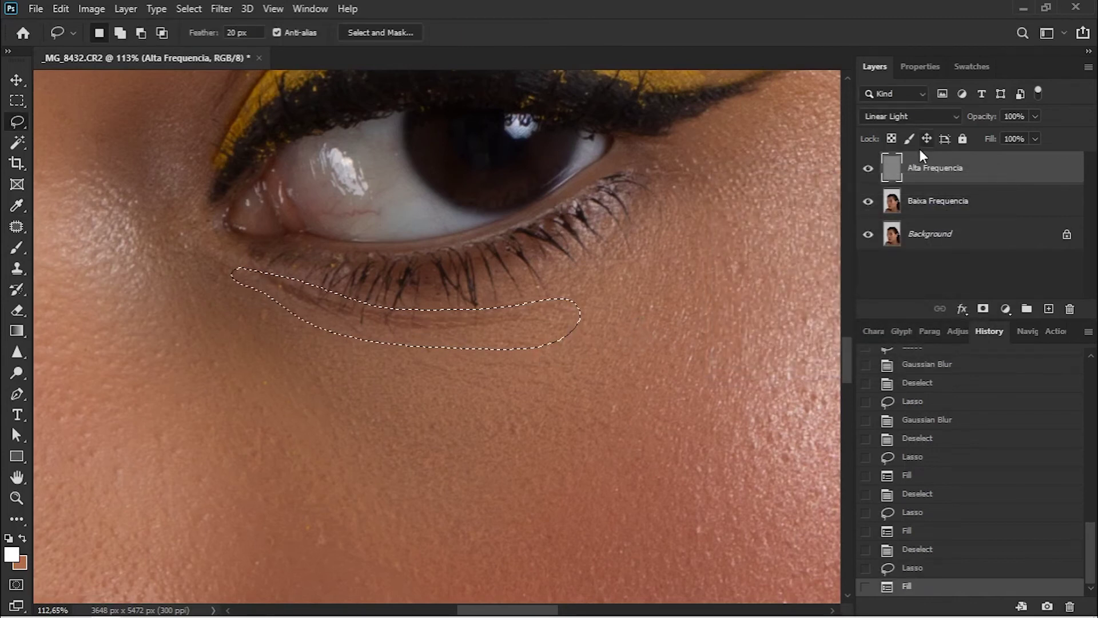
Compare the under-eye crease before and after the fill through the history states, then revert to the under-eye lasso selection.
click(948, 553)
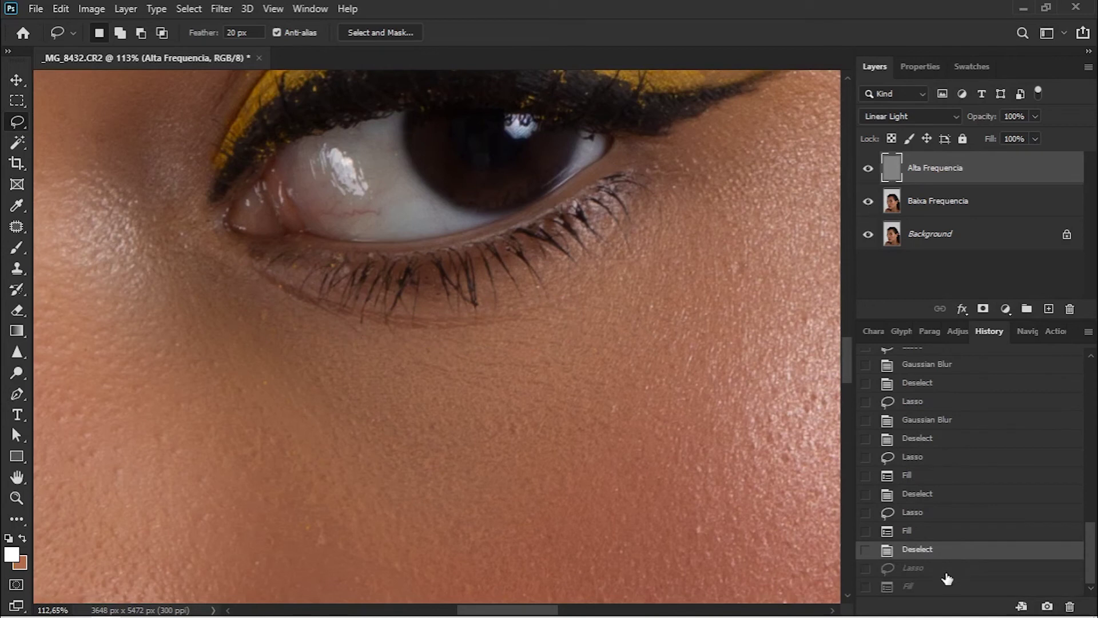
click(947, 588)
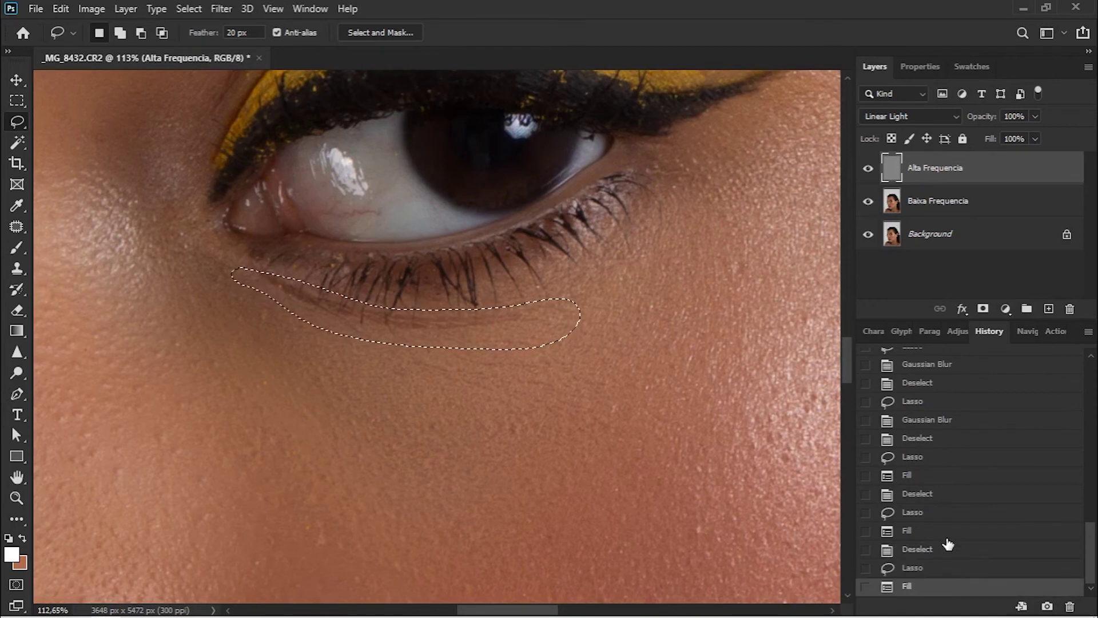
click(947, 533)
click(955, 588)
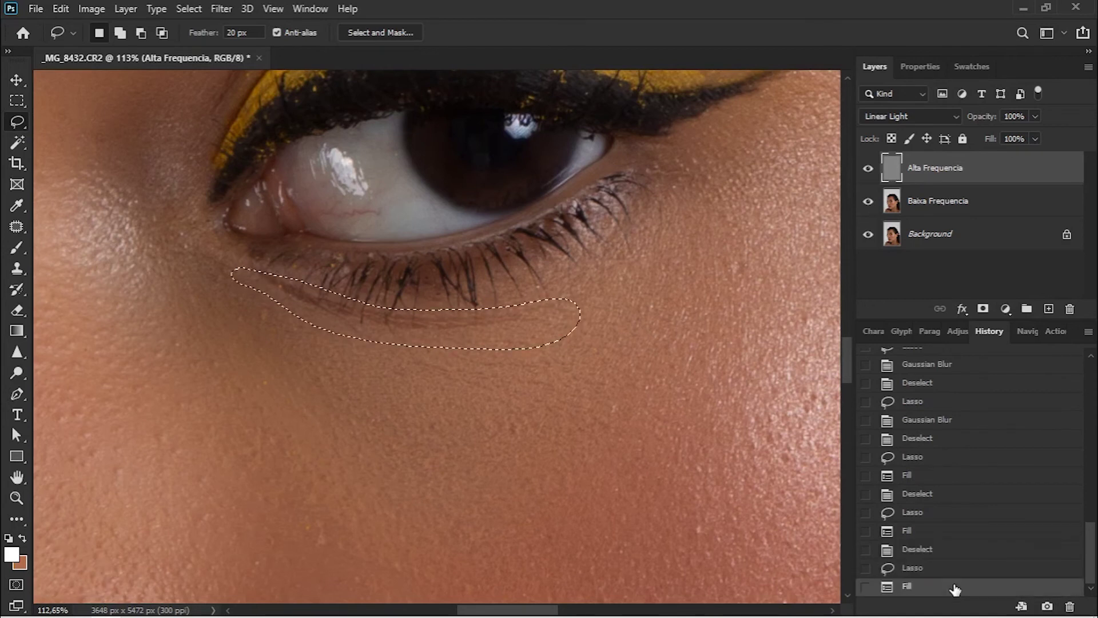
click(955, 516)
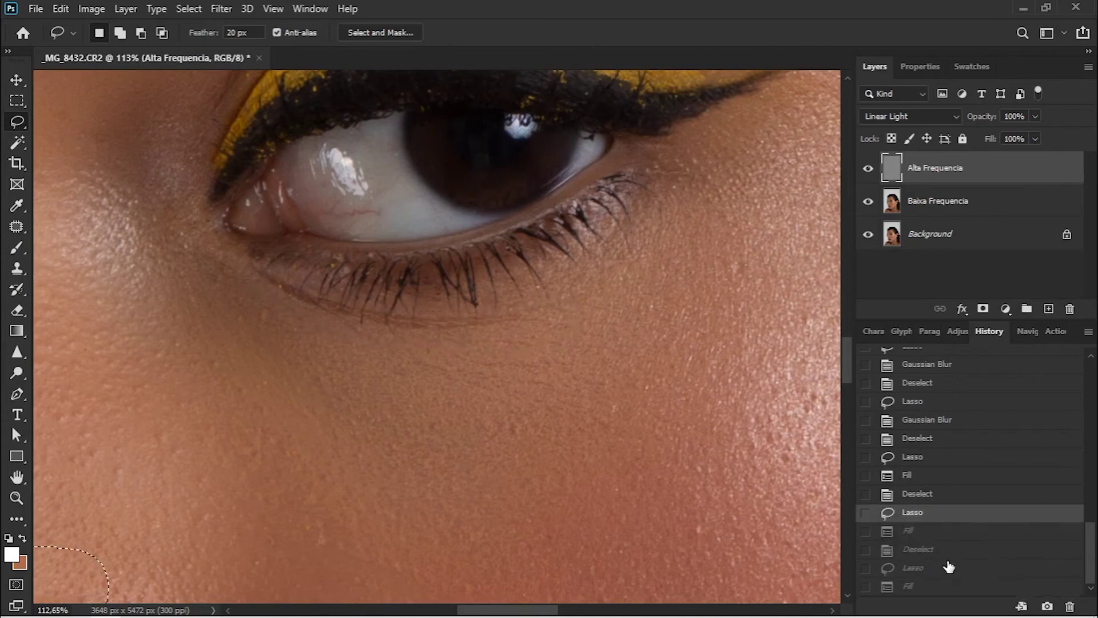
click(946, 568)
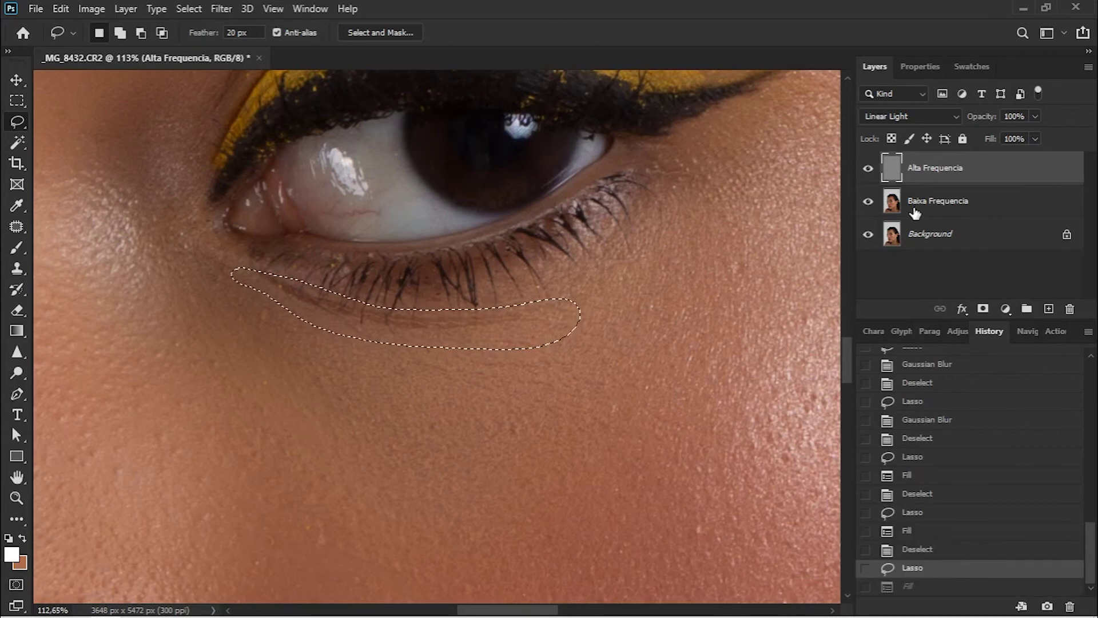
Fill the under-eye selection on the Baixa Frequencia layer with Content-Aware at 50% opacity, and deselect.
click(945, 208)
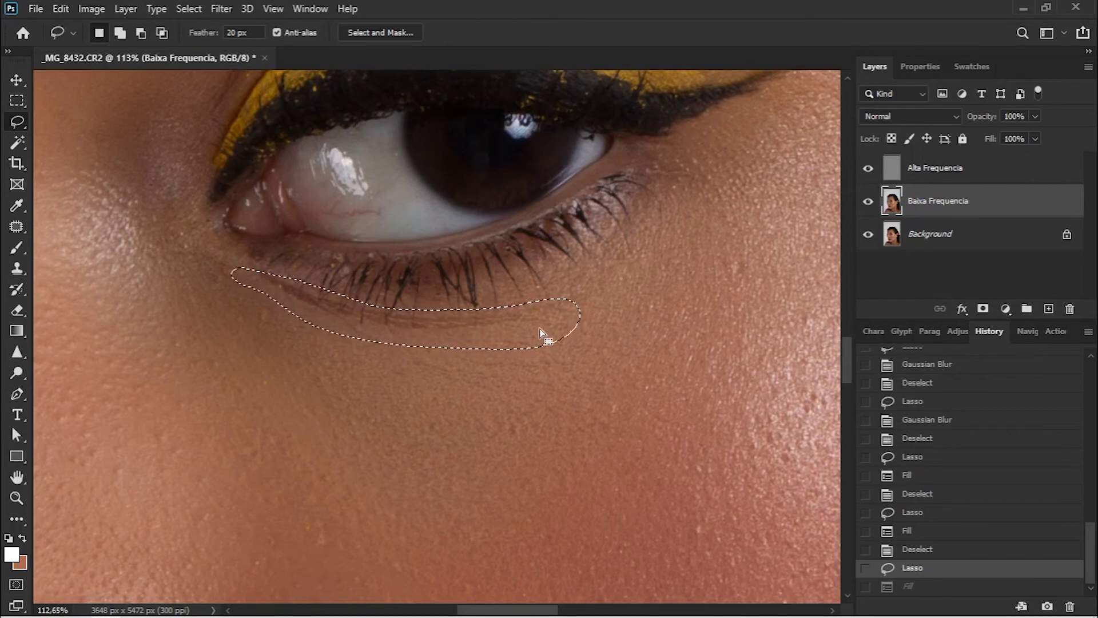
click(60, 9)
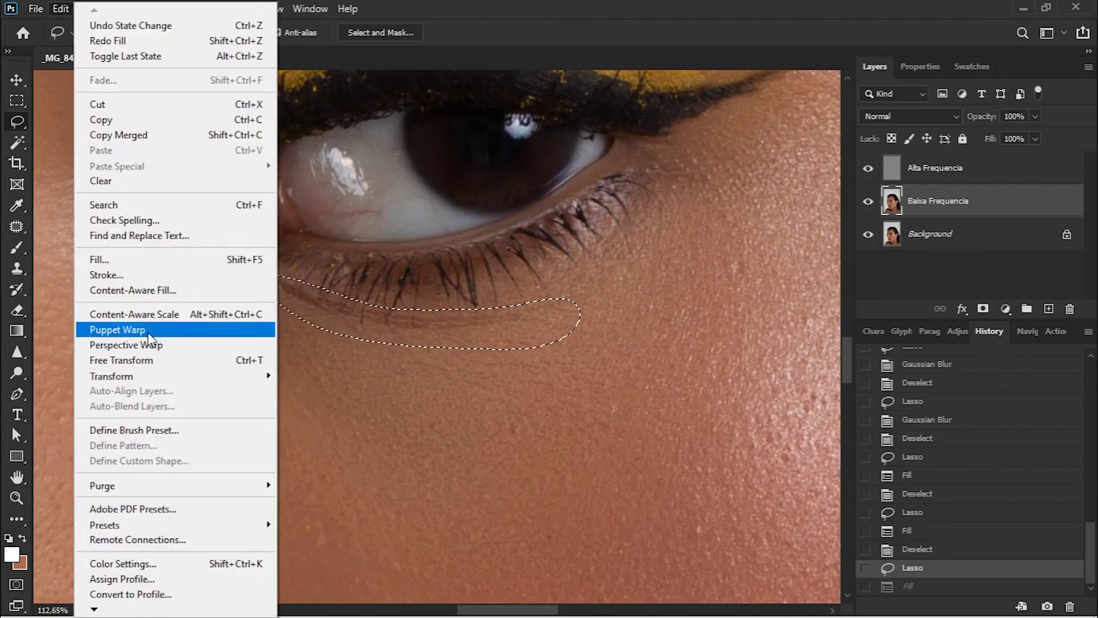
click(157, 257)
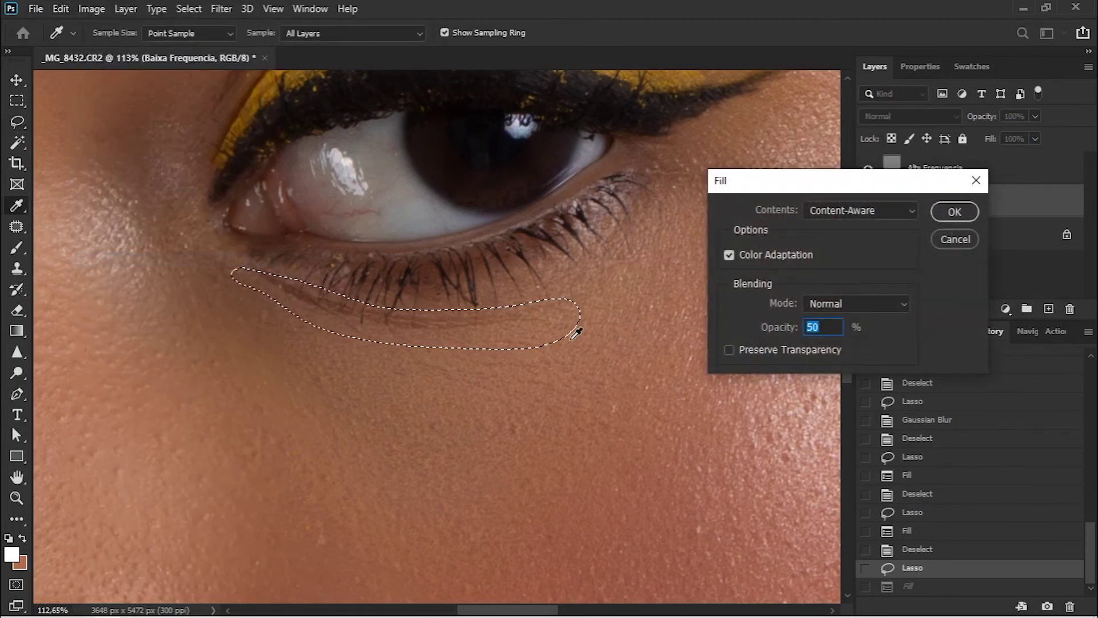
click(943, 214)
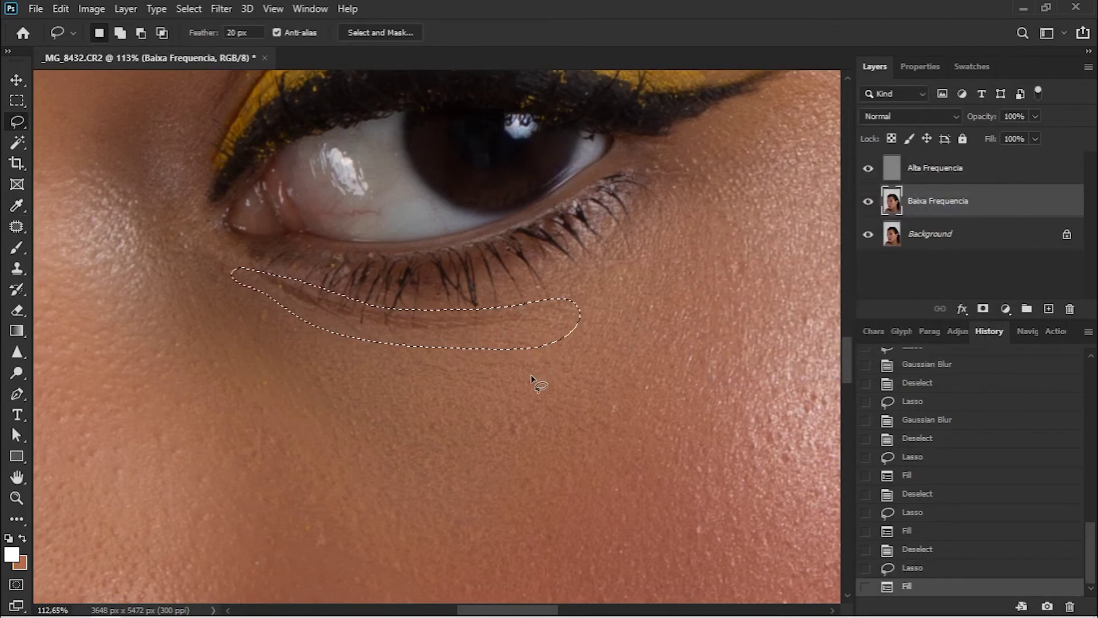
key(ctrl+d)
Compare the under-eye retouch with the original by repeatedly isolating the Background layer and restoring the others, including a close-up of the crease.
click(868, 234)
click(868, 234)
click(868, 234)
click(868, 235)
click(868, 234)
click(868, 235)
drag(361, 322, 493, 322)
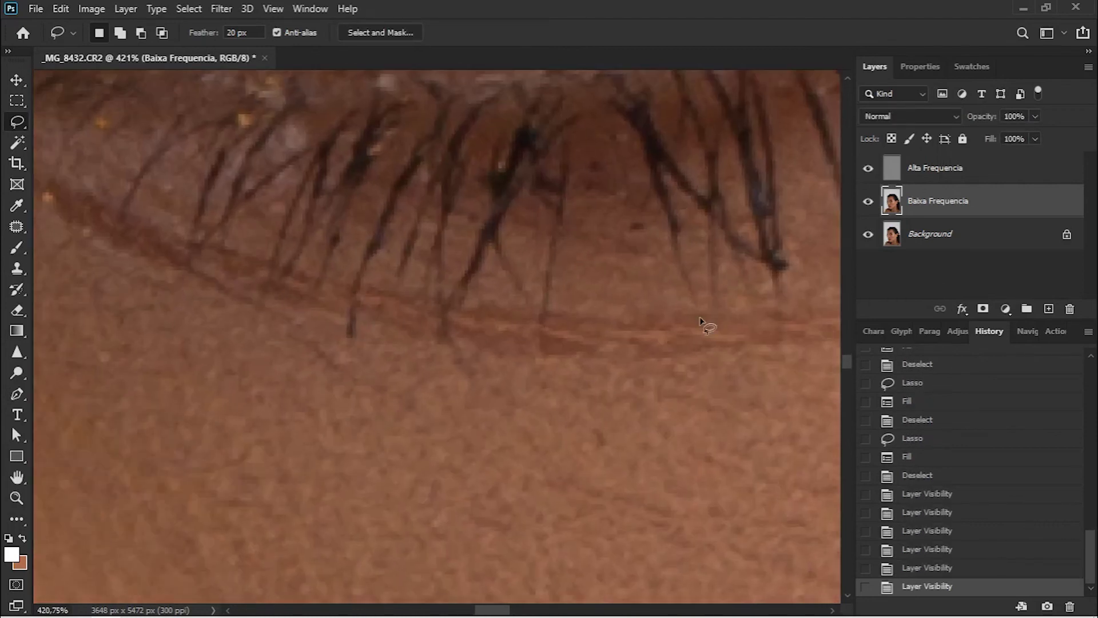
click(868, 235)
click(868, 234)
click(868, 234)
click(868, 234)
click(868, 235)
click(868, 235)
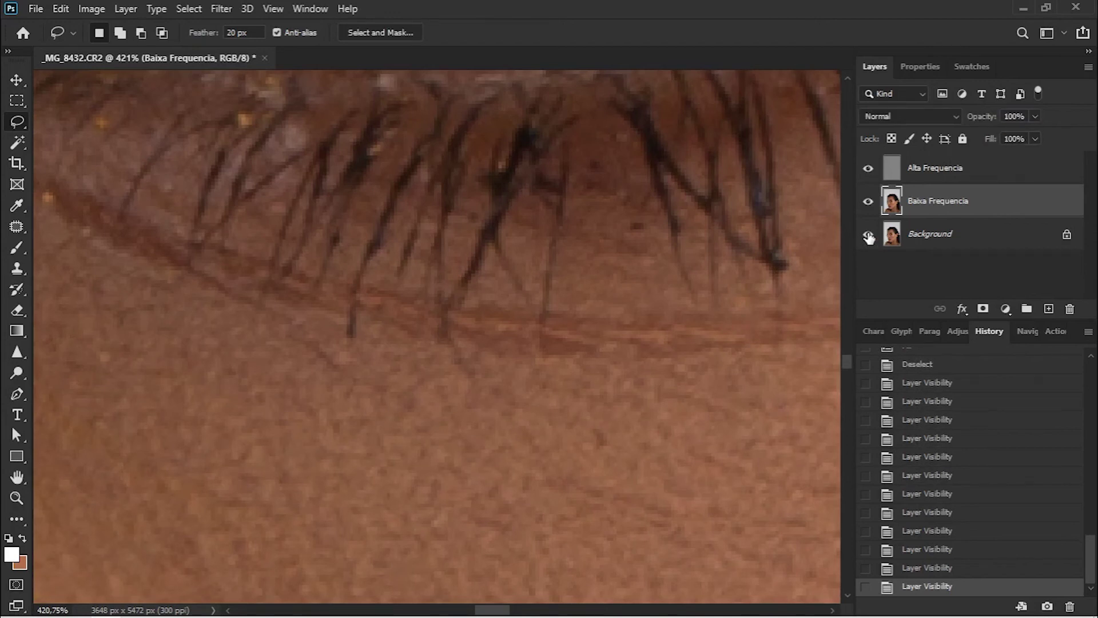
Compare the whole retouched face with the original by isolating the Background layer and restoring the others.
scroll(548, 286, down, 8)
scroll(540, 280, down, 4)
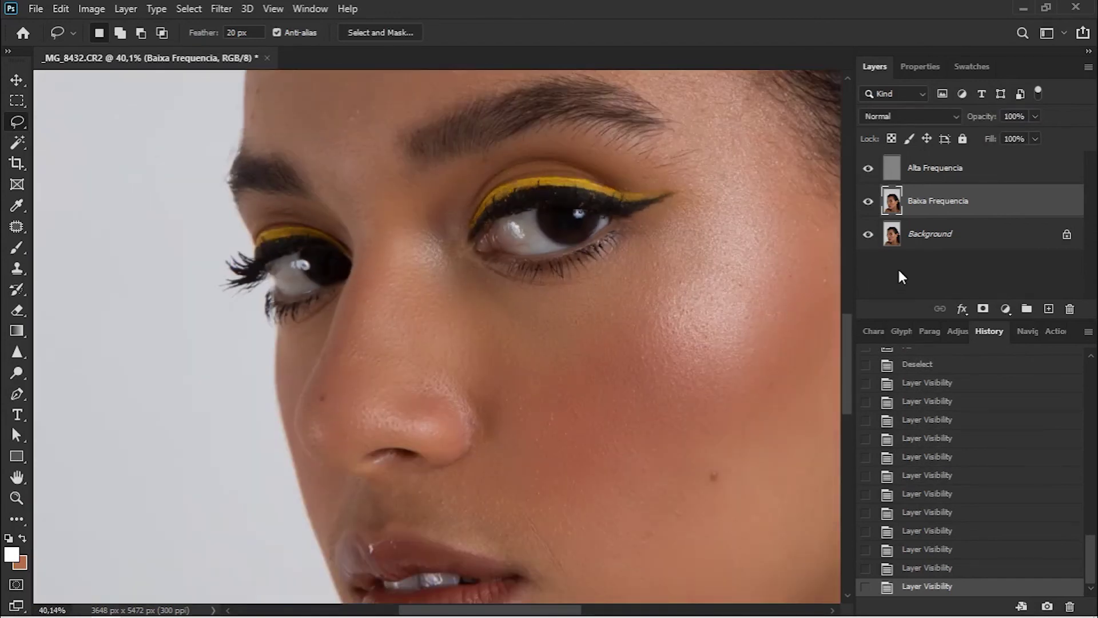
click(868, 234)
scroll(464, 331, down, 2)
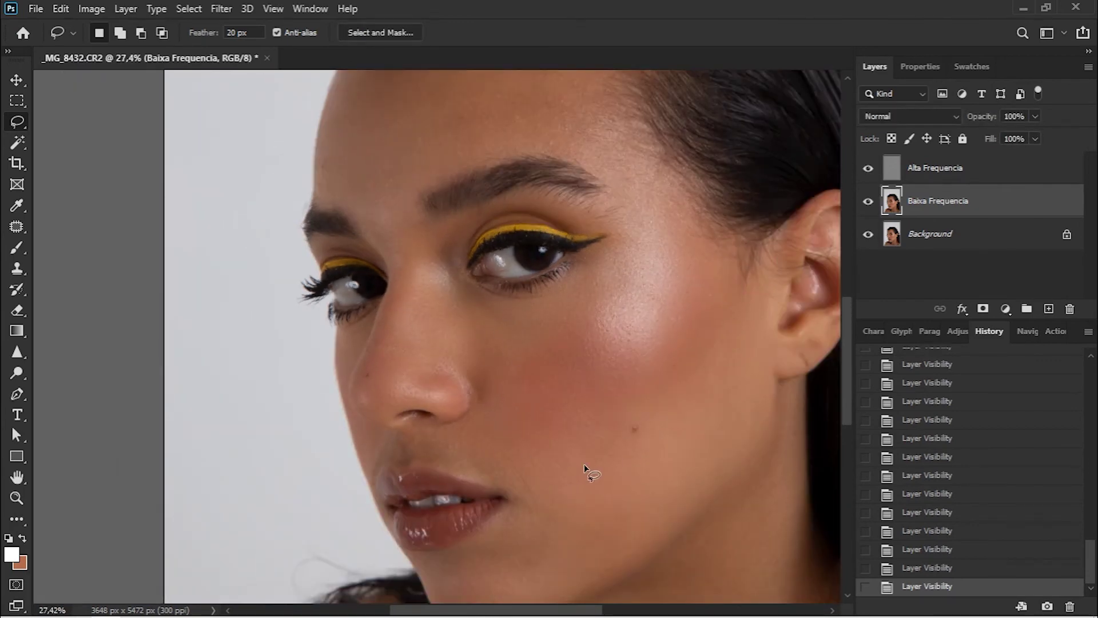
Make Alta Frequencia the active layer and draw a feathered lasso selection around the mole on the cheek.
scroll(639, 432, up, 10)
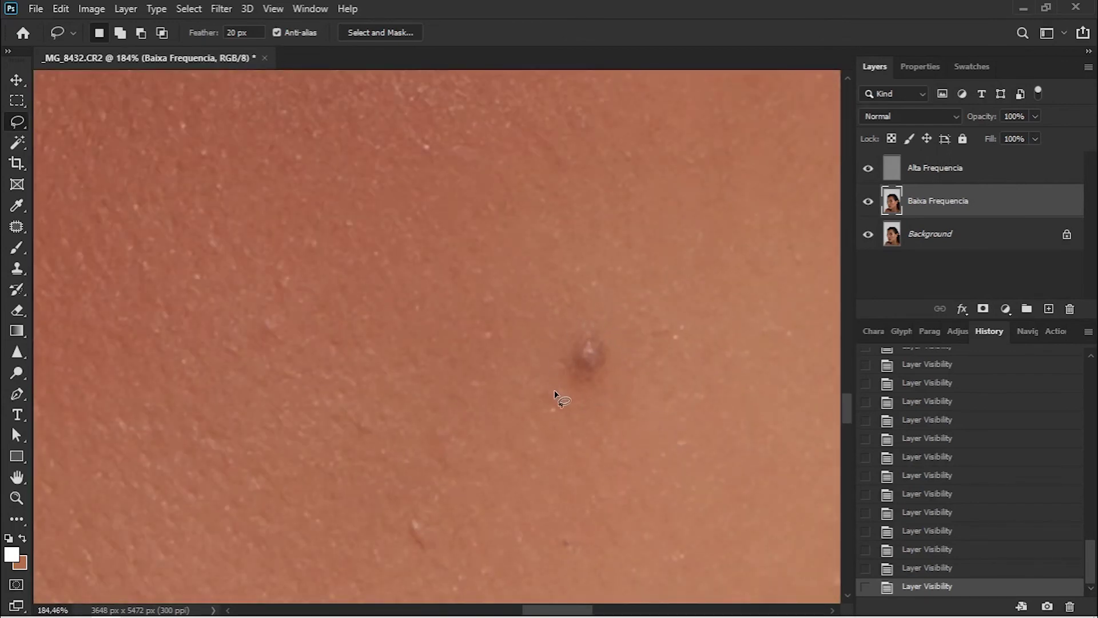
click(961, 171)
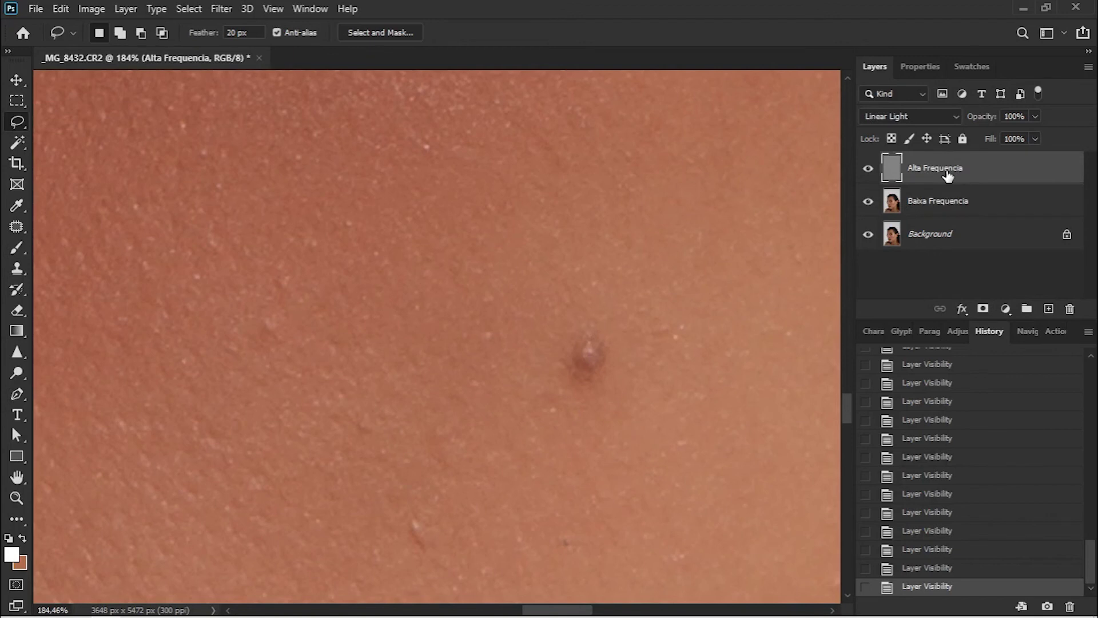
mouse_move(548, 334)
mouse_down()
mouse_move(522, 413)
mouse_move(567, 457)
mouse_move(691, 402)
mouse_move(680, 304)
mouse_up()
drag(538, 307, 539, 309)
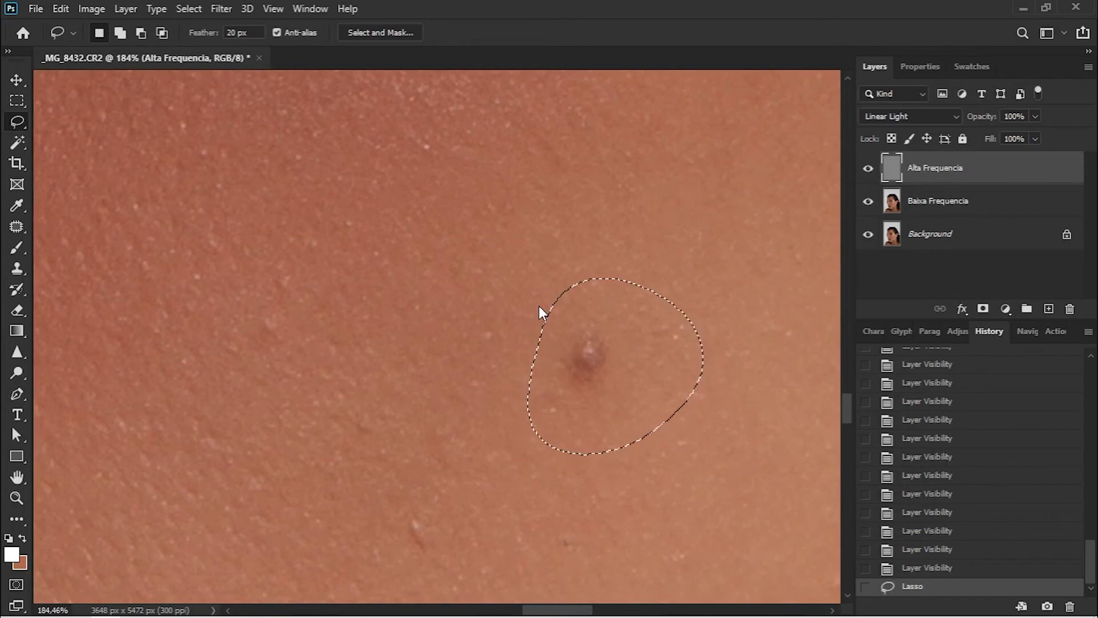
Try a Content-Aware fill at 70% opacity on the mole selection, deselect, and undo back to the lasso selection.
key(shift+BackSpace)
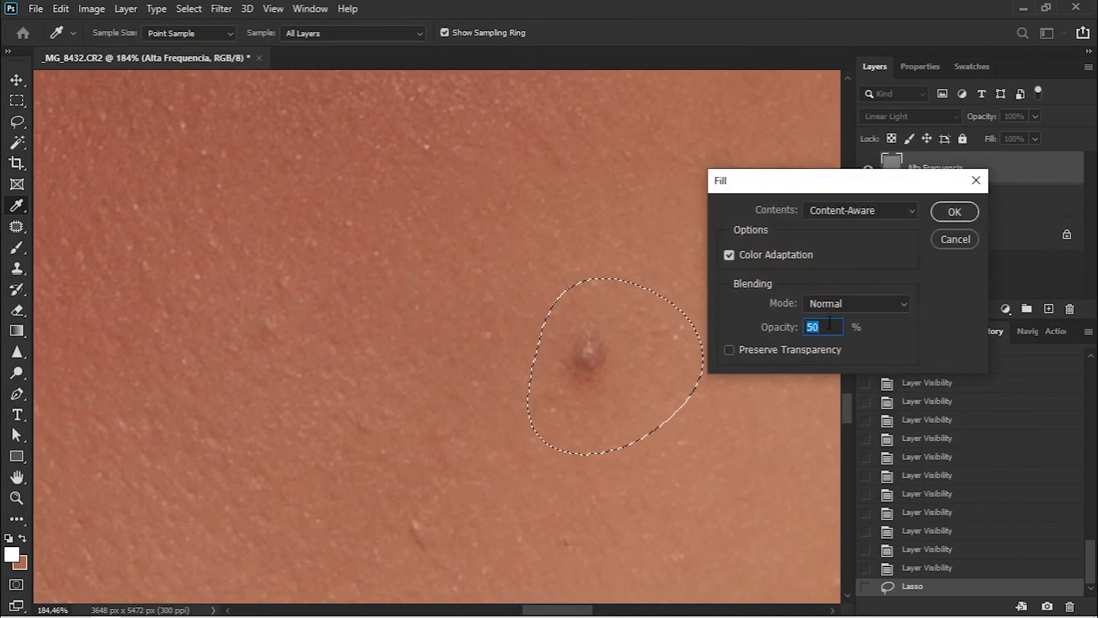
text(70)
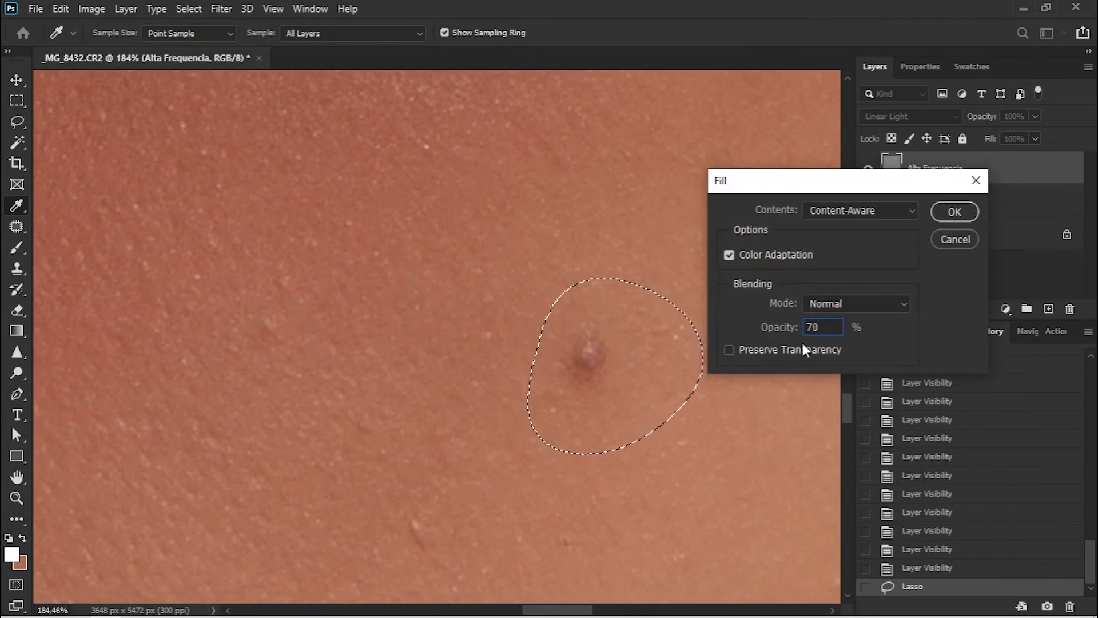
click(941, 214)
key(ctrl+d)
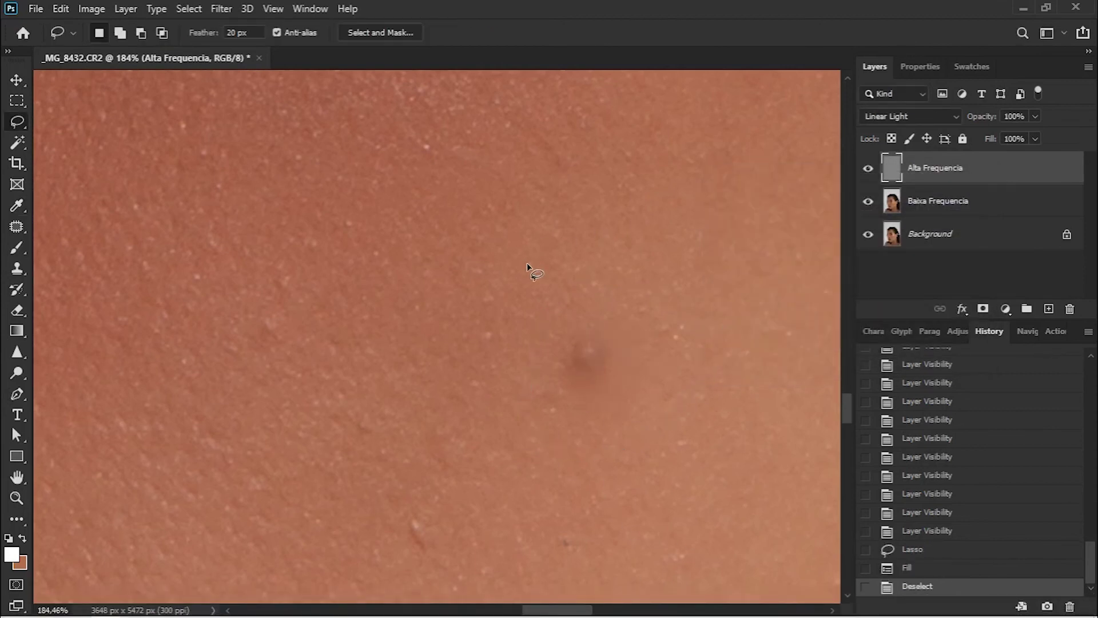
key(ctrl+alt+z)
key(ctrl+alt+z)
Fill the mole selection on the Alta Frequencia layer with Content-Aware at 100% opacity, and deselect.
key(shift+F5)
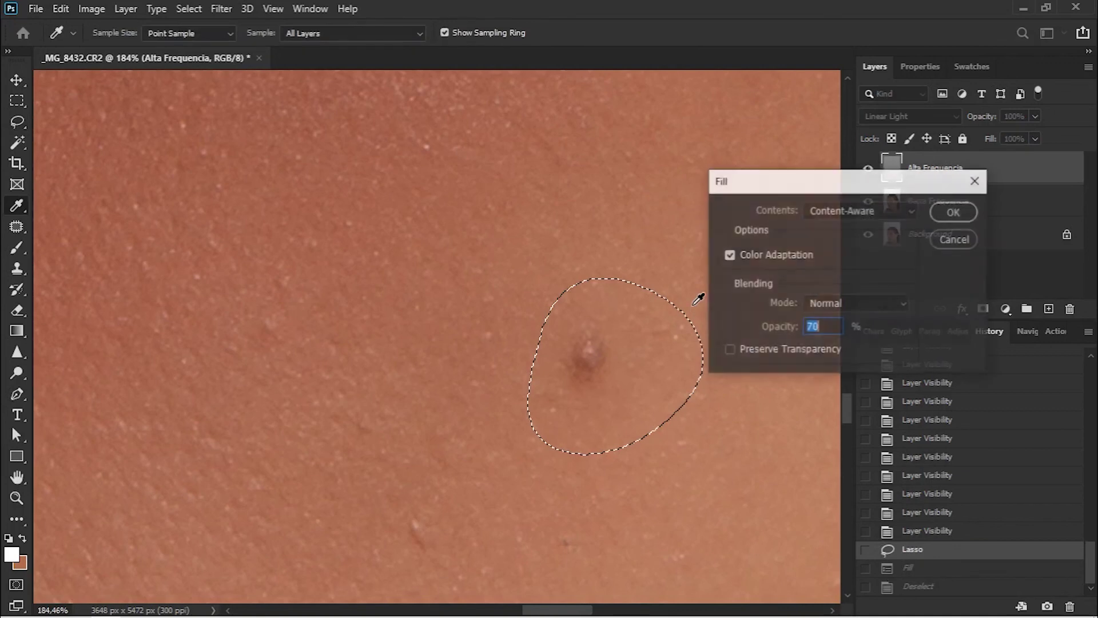
text(100)
key(Escape)
key(l)
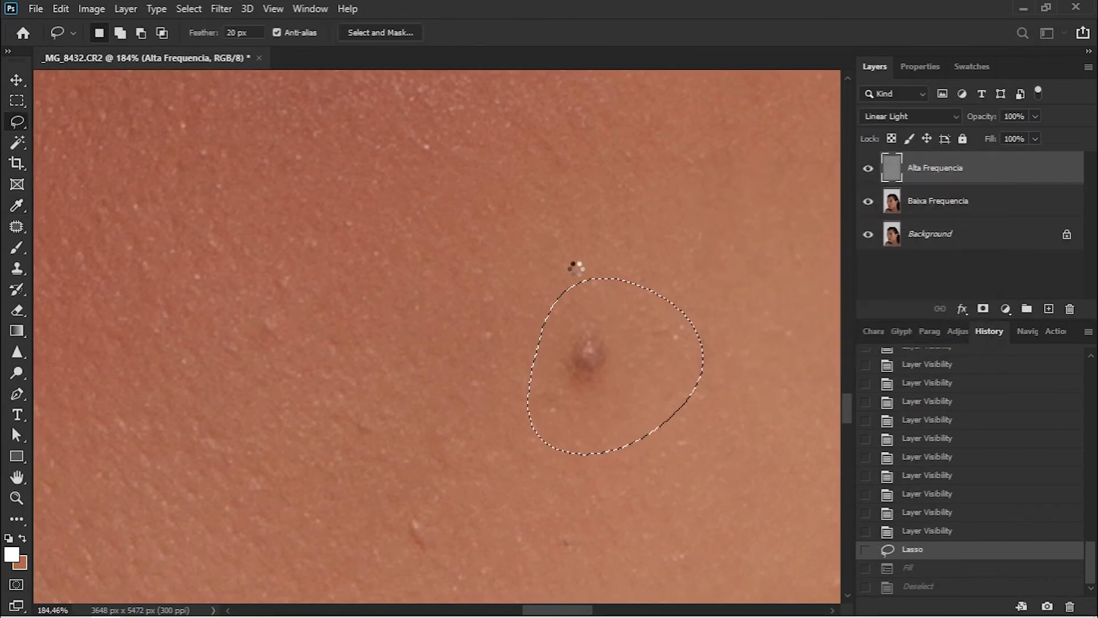
key(ctrl+shift+z)
key(ctrl+shift+z)
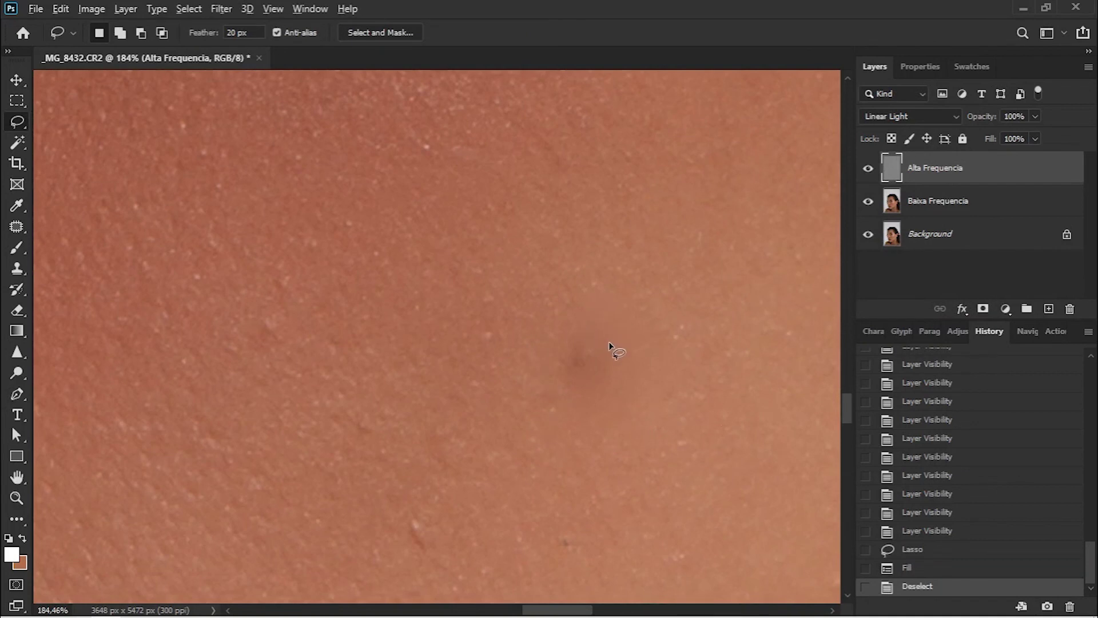
scroll(609, 346, up, 2)
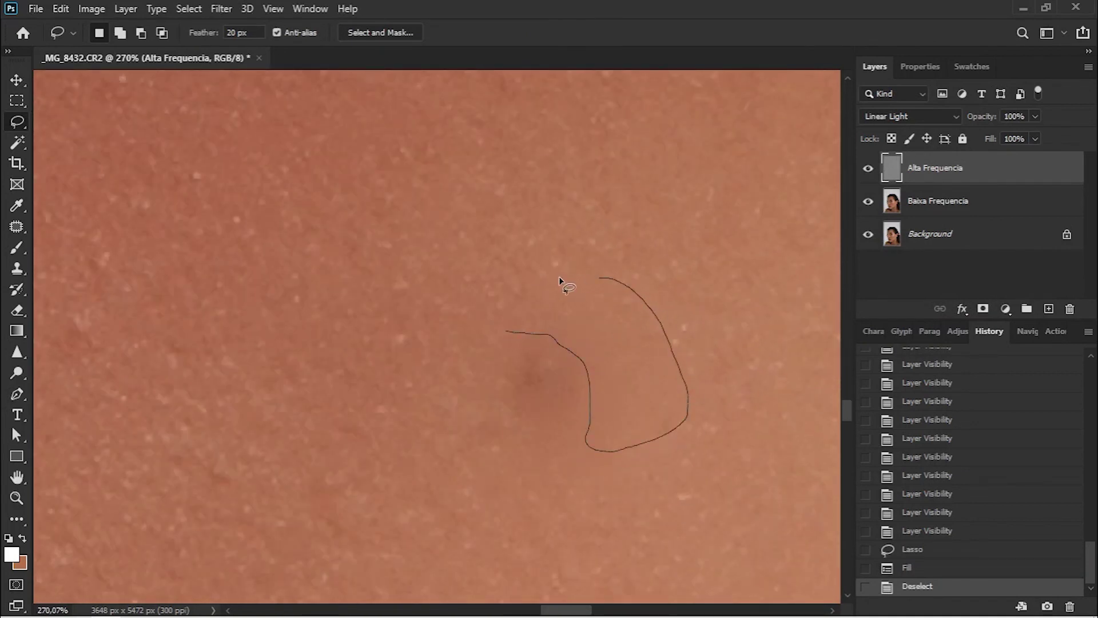
drag(560, 279, 572, 298)
key(ctrl+d)
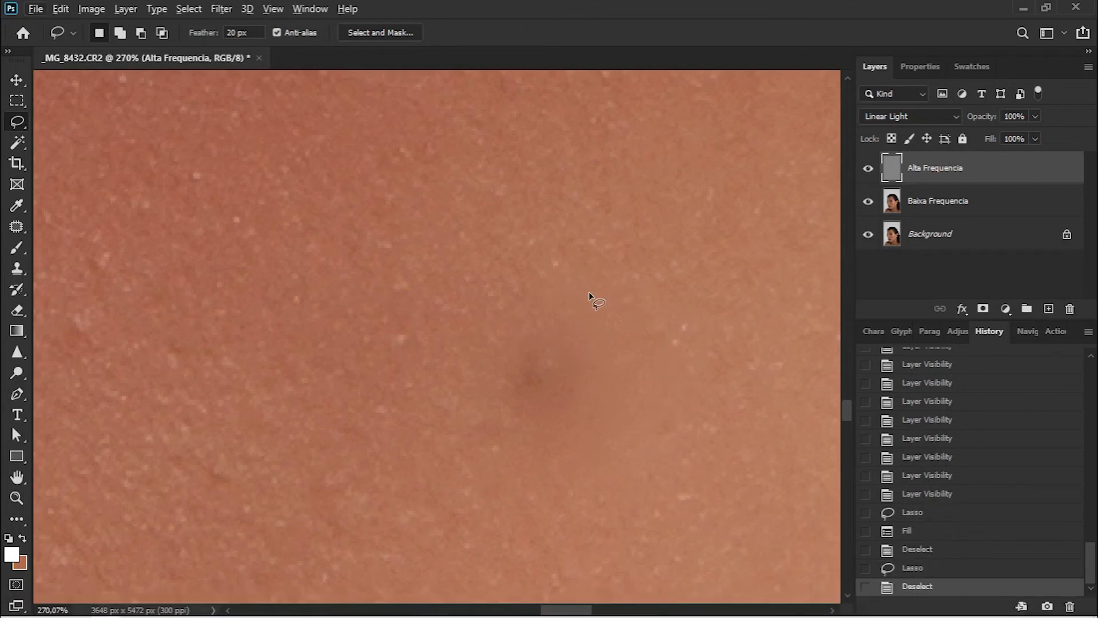
Undo the last Content-Aware fill on the cheek mole, going back to the active lasso selection around it.
key(ctrl+z)
key(ctrl+z)
key(ctrl+z)
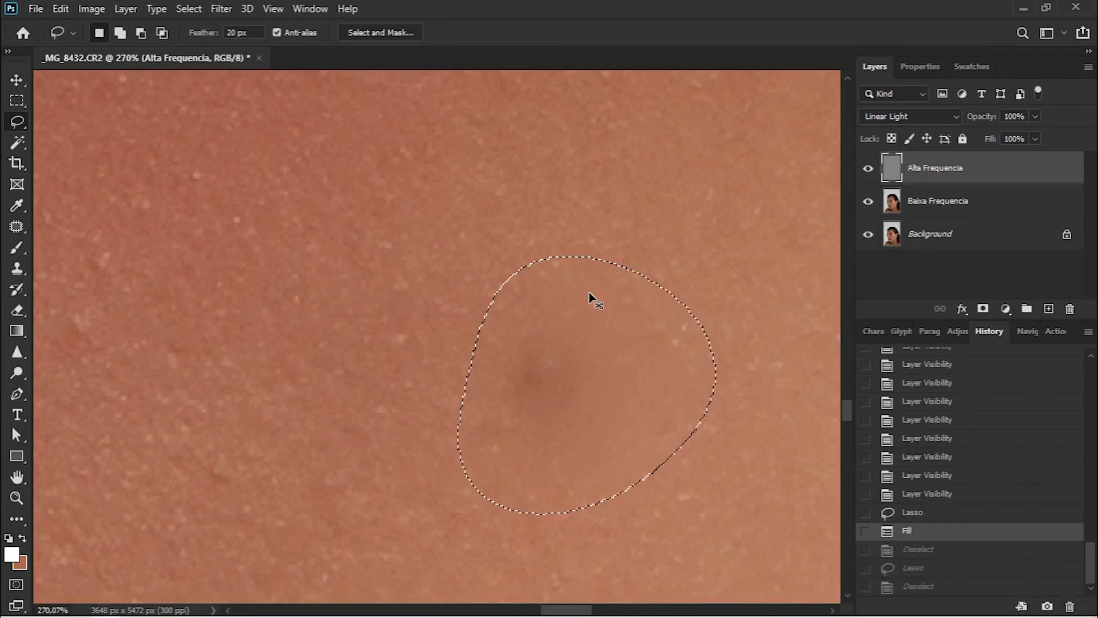
key(ctrl+z)
key(ctrl+d)
scroll(492, 280, down, 2)
key(ctrl+z)
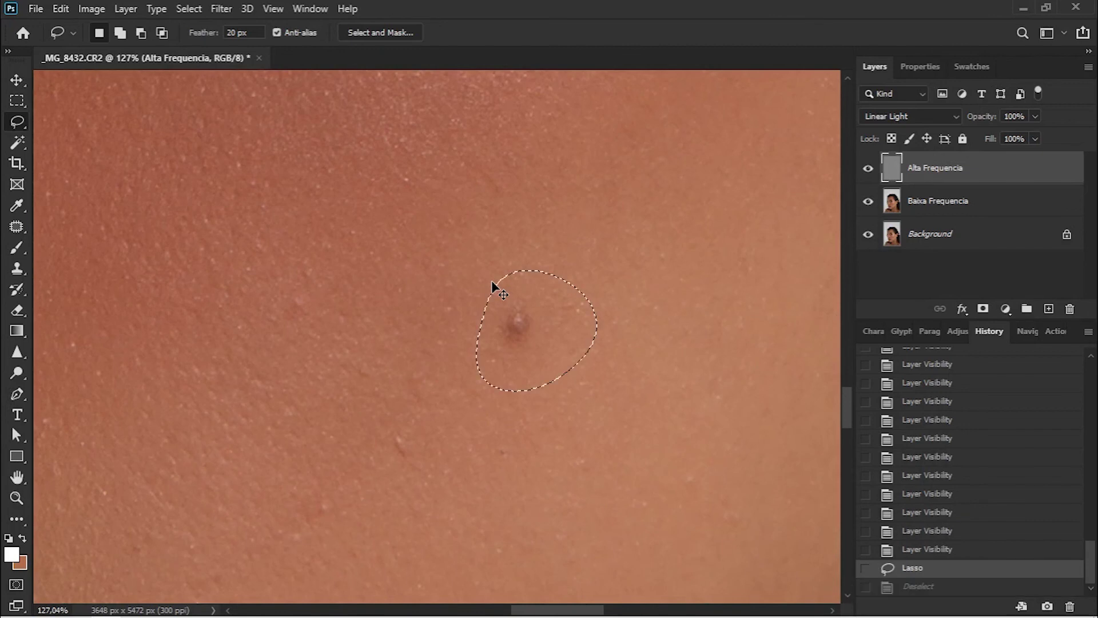
Fill the mole selection on Alta Frequencia again with Content-Aware, Color Adaptation on, Normal mode, 100% opacity, and deselect.
key(shift+F5)
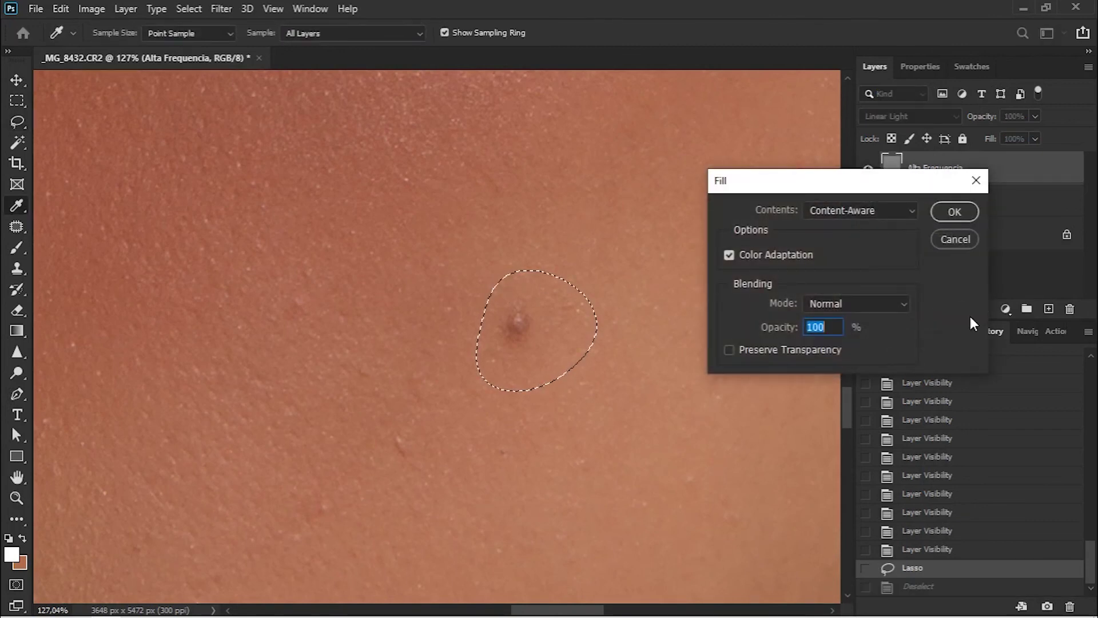
key(Return)
key(ctrl+d)
Examine the retouched skin on the cheek, around the eyes and across the whole portrait, both close up and from afar.
scroll(592, 321, down, 2)
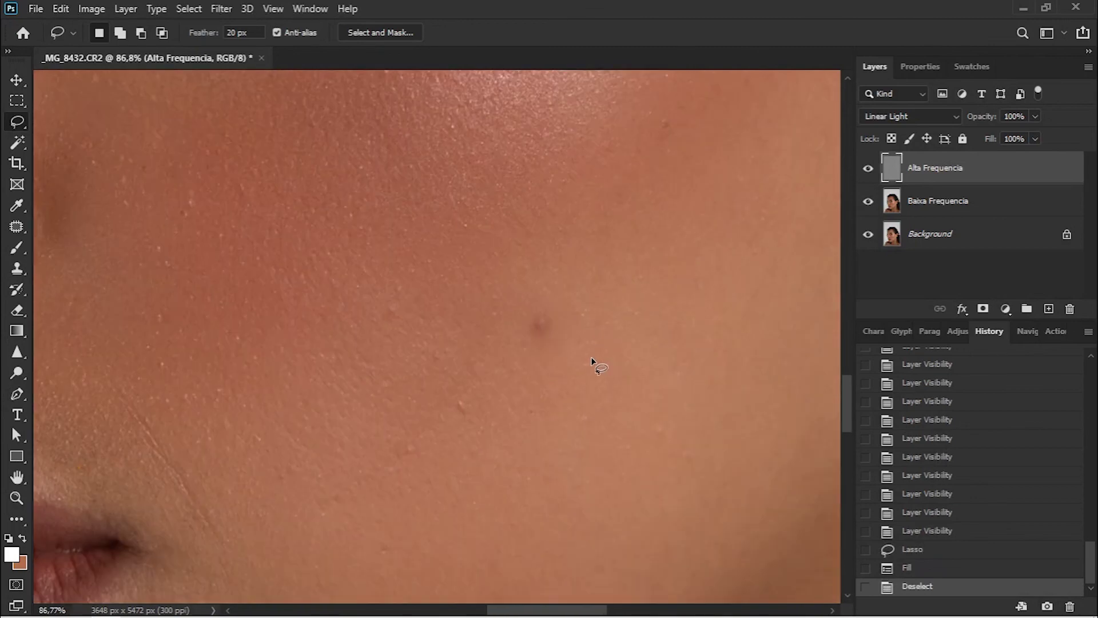
scroll(592, 364, down, 1)
scroll(433, 349, down, 3)
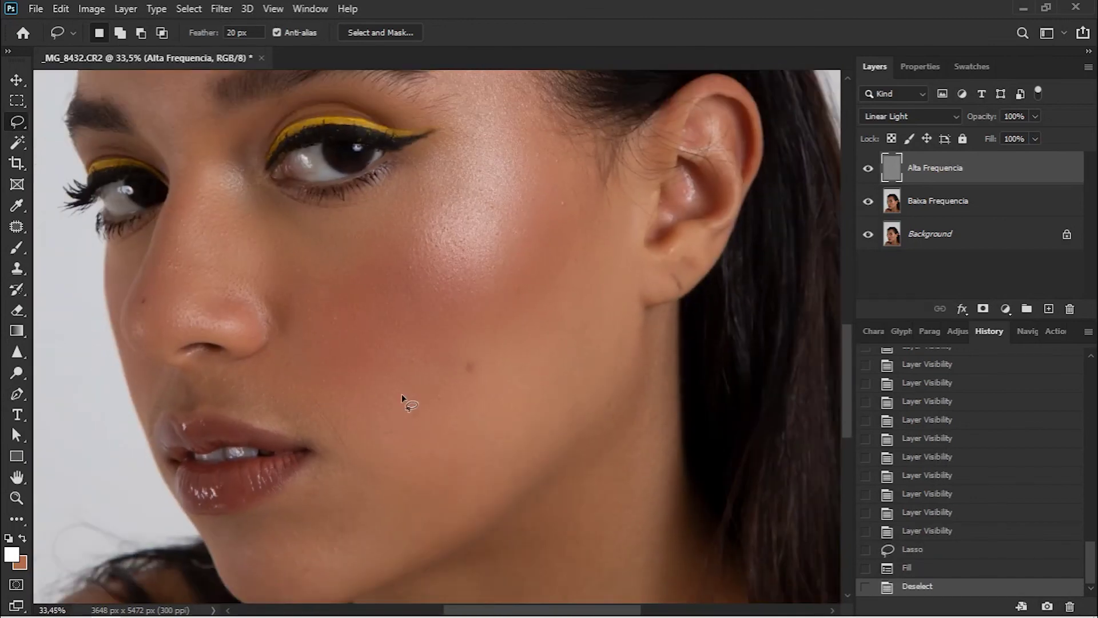
scroll(403, 380, down, 4)
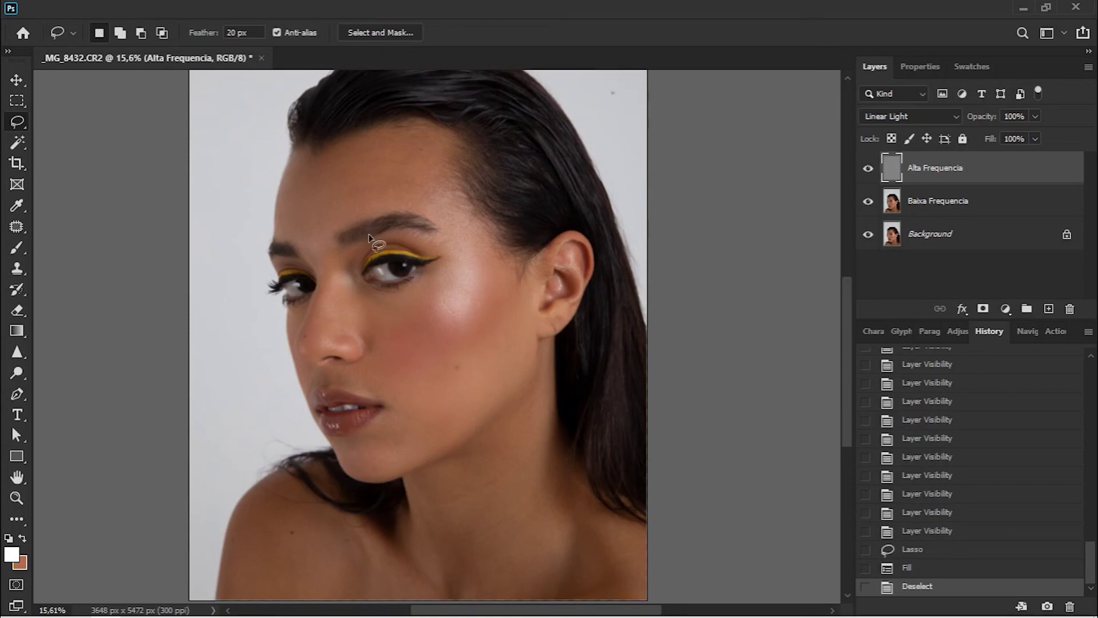
scroll(368, 233, up, 6)
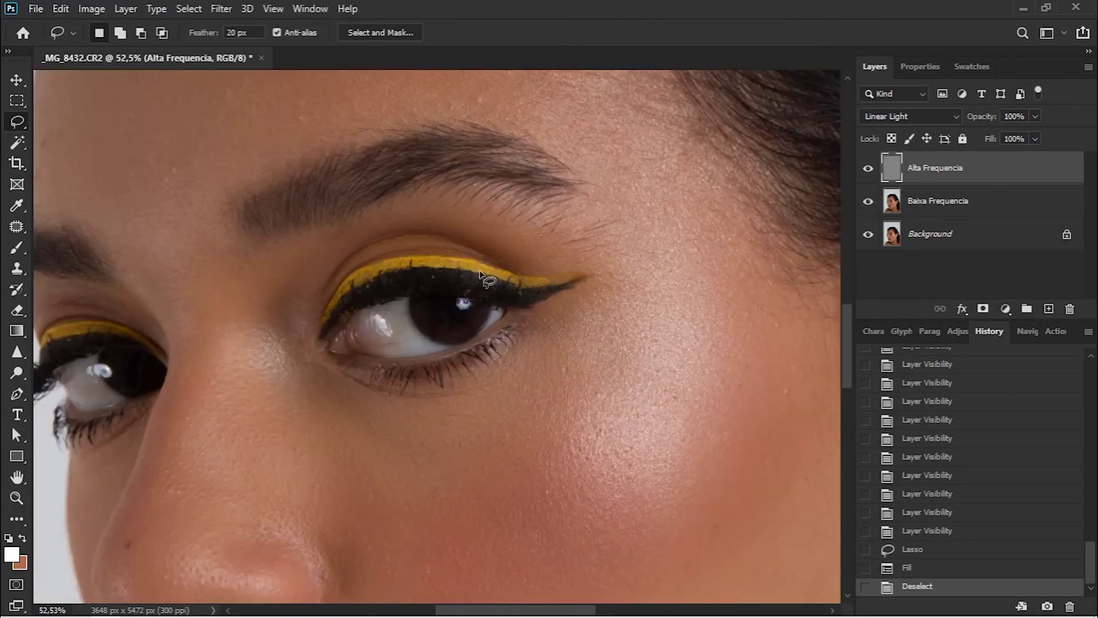
scroll(501, 289, up, 4)
scroll(652, 371, down, 4)
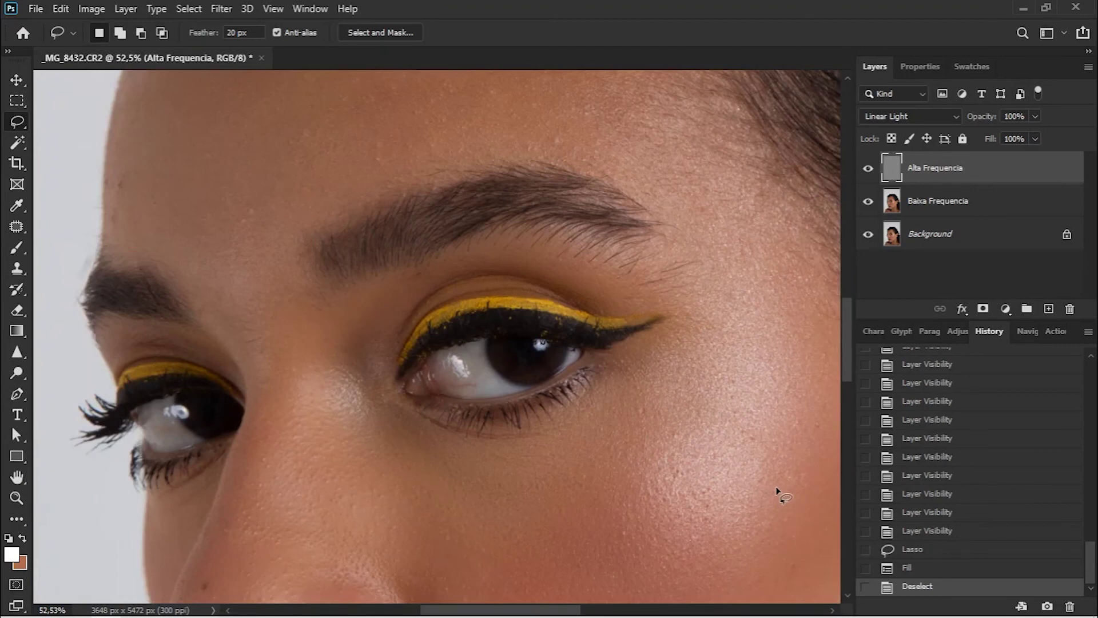
scroll(346, 400, down, 1)
scroll(346, 401, down, 5)
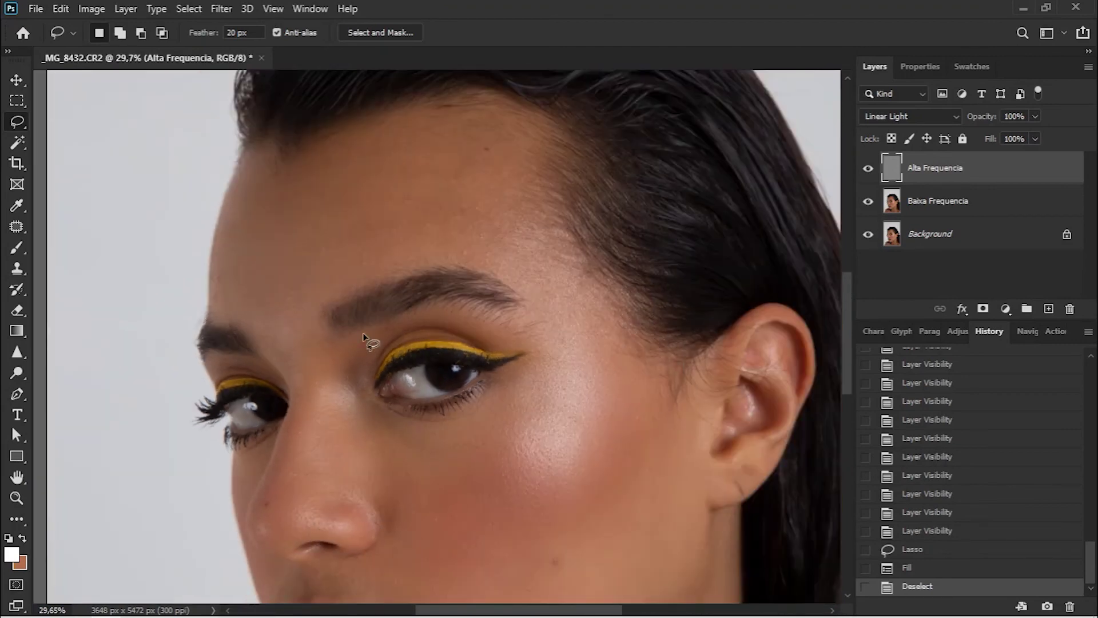
scroll(480, 441, down, 3)
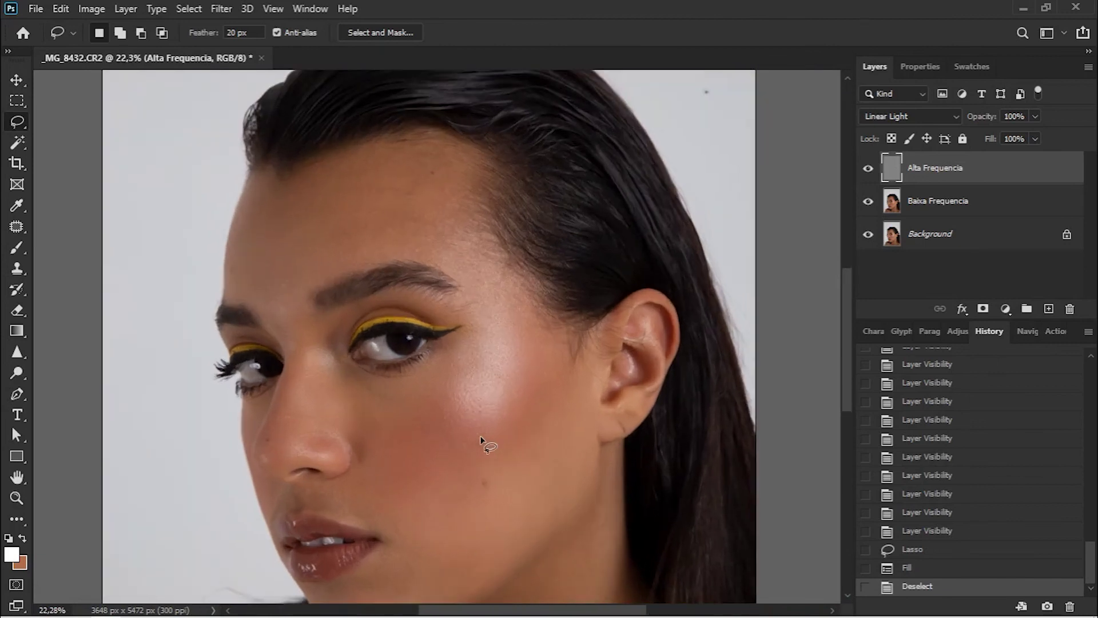
scroll(484, 459, up, 2)
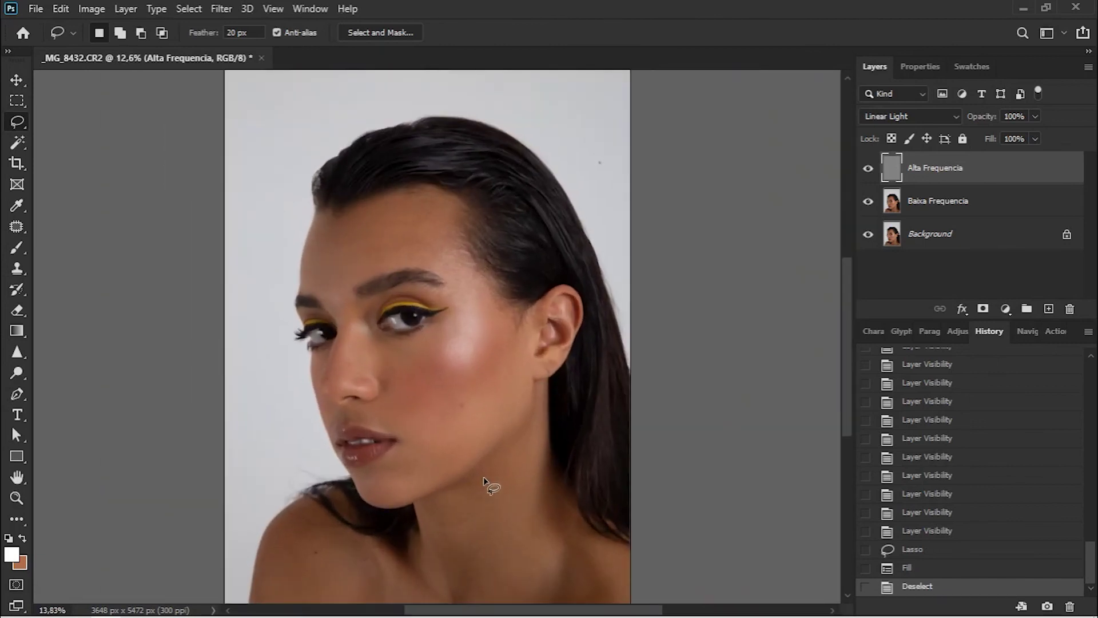